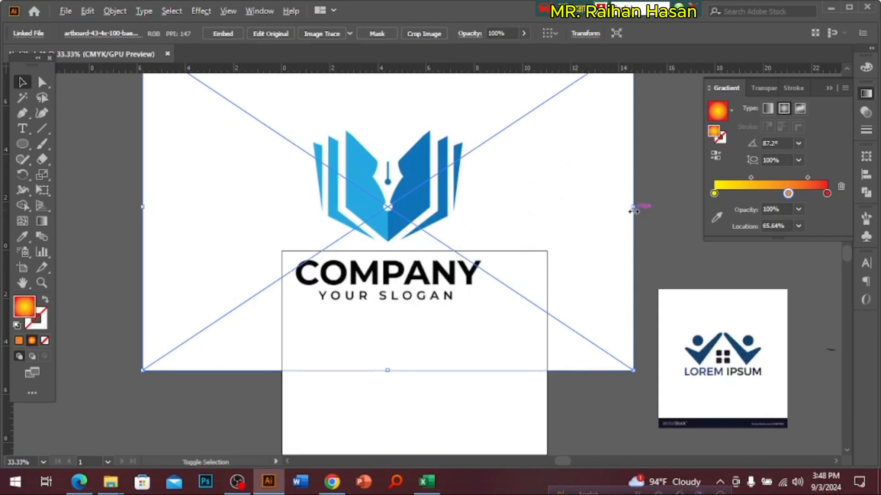
# Step: Scale down the placed logo reference image and position it over the upper part of the artboard
pyautogui.moveTo(633, 206); pyautogui.dragTo(513, 206)
pyautogui.moveTo(379, 239); pyautogui.dragTo(387, 283)
pyautogui.moveTo(421, 338); pyautogui.dragTo(430, 283)
pyautogui.scroll(1, 452, 291)
pyautogui.moveTo(427, 248); pyautogui.dragTo(427, 270)
pyautogui.moveTo(496, 263); pyautogui.dragTo(495, 277)
pyautogui.click(467, 329)
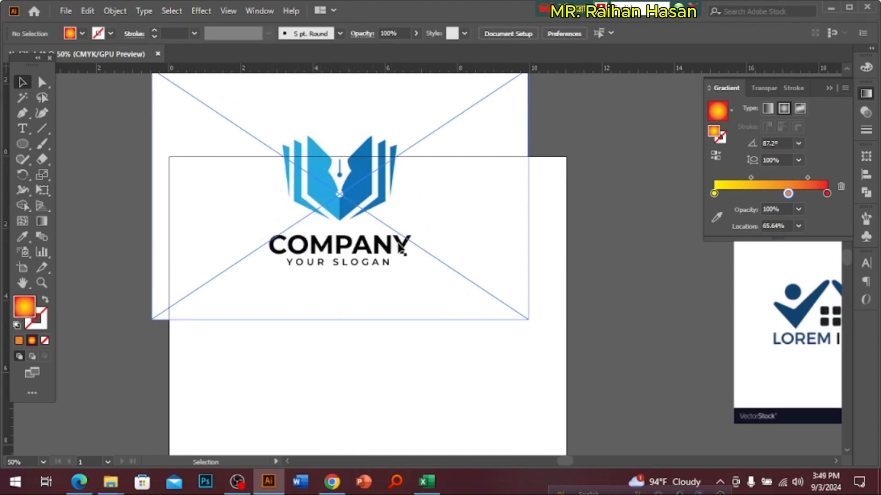
# Step: Draw an upright rectangle below the reference logo and fill it with blue, C 72.94, M 55.69, Y 0, K 0
pyautogui.scroll(-3, 337, 294)
pyautogui.moveTo(23, 144); pyautogui.dragTo(69, 144)
pyautogui.moveTo(270, 283); pyautogui.dragTo(328, 371)
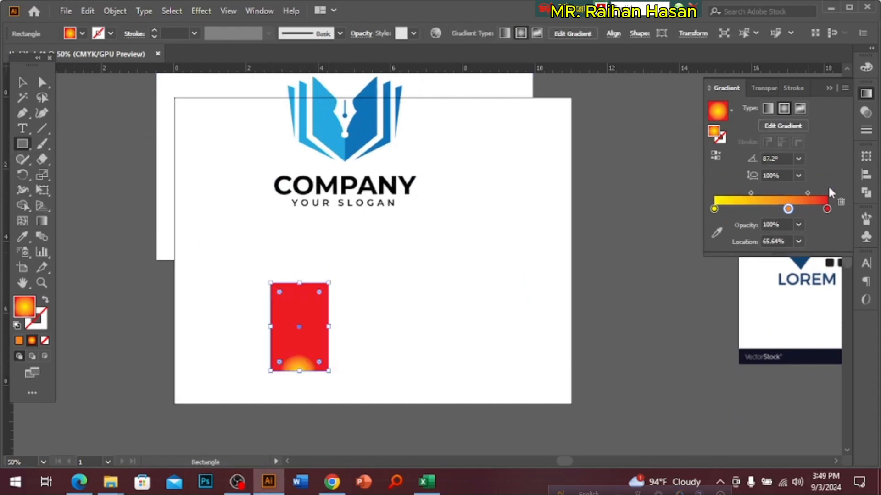
pyautogui.click(868, 67)
pyautogui.click(707, 148)
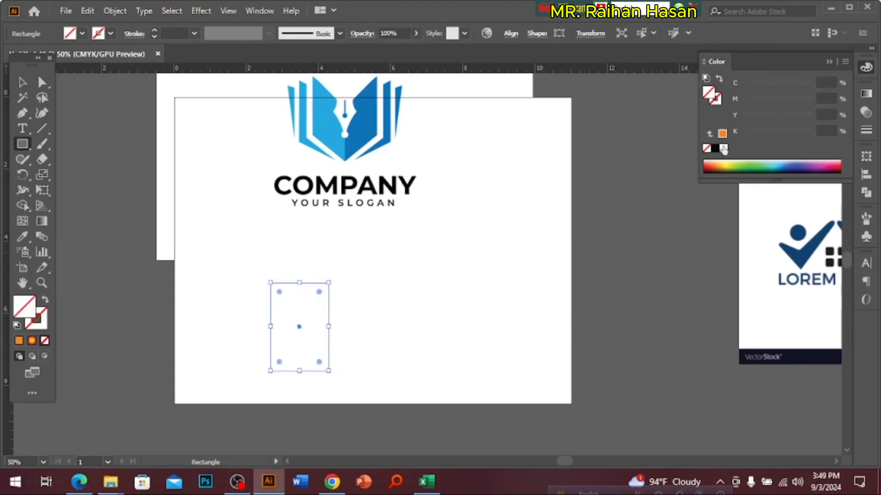
pyautogui.click(722, 134)
pyautogui.click(803, 164)
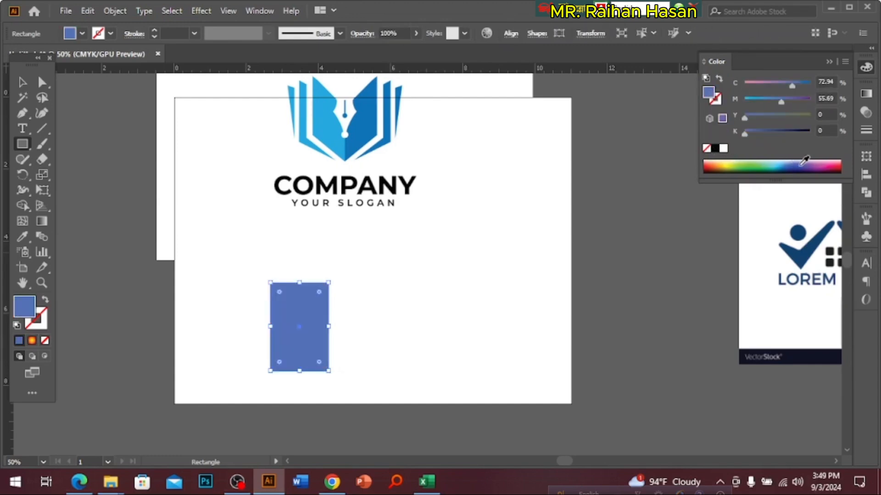
# Step: Shorten the blue rectangle while keeping its width
pyautogui.click(22, 81)
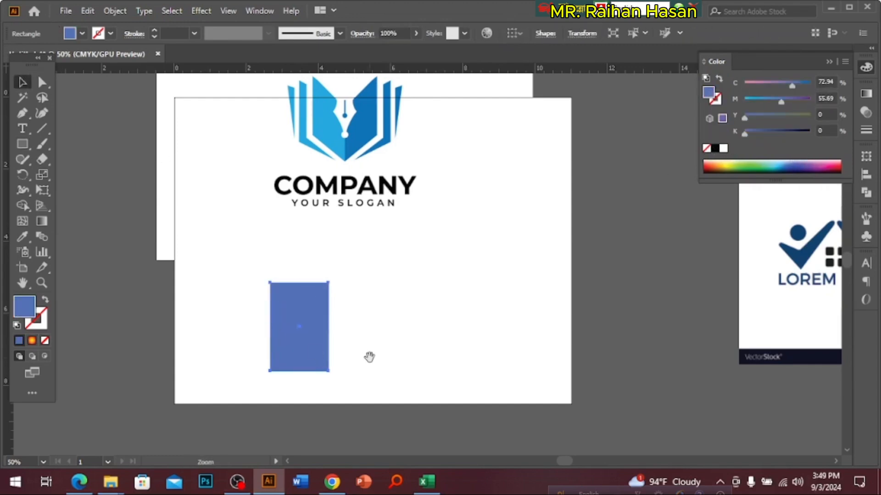
pyautogui.scroll(-2, 370, 356)
pyautogui.moveTo(330, 262); pyautogui.dragTo(332, 274)
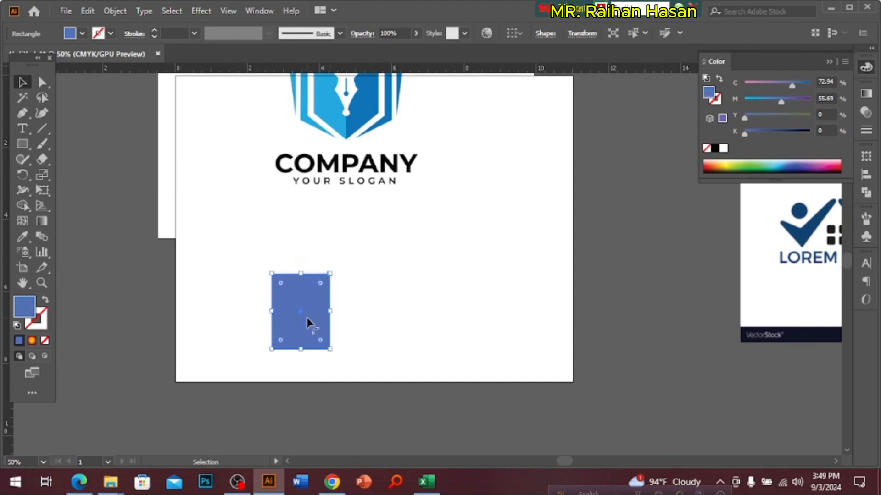
pyautogui.hotkey('ctrl', 'space')
pyautogui.moveTo(307, 318); pyautogui.dragTo(275, 355)
pyautogui.keyDown('ctrl'); pyautogui.click(338, 326); pyautogui.keyUp('ctrl')
pyautogui.keyDown('ctrl'); pyautogui.keyDown('alt'); pyautogui.click(423, 279); pyautogui.keyUp('alt'); pyautogui.keyUp('ctrl')
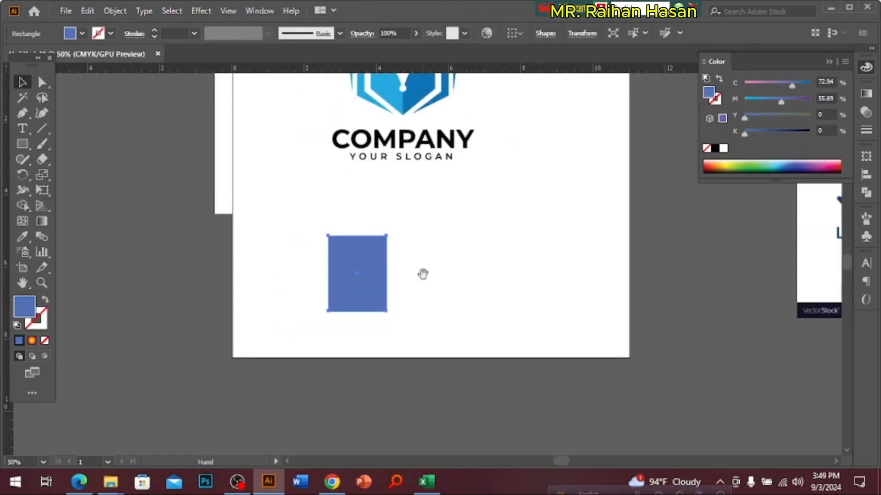
pyautogui.moveTo(420, 274); pyautogui.dragTo(388, 277)
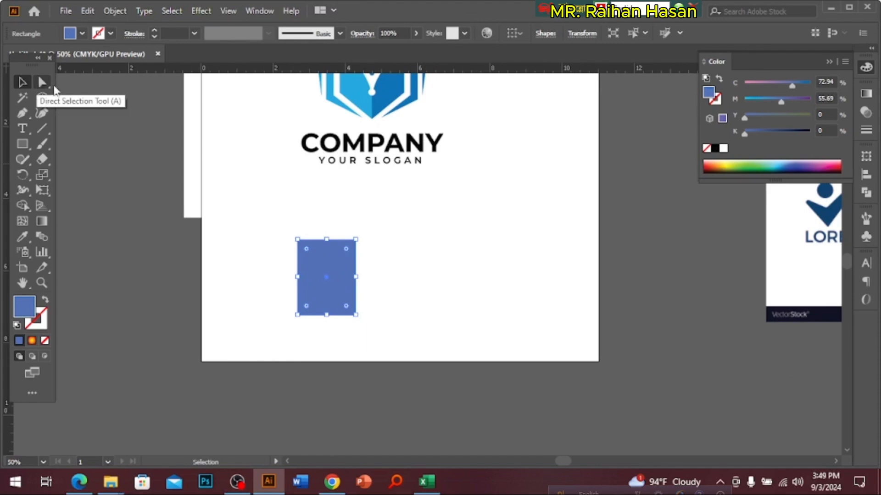
# Step: Nudge the rectangle's two right corner points straight down to slant it into a parallelogram
pyautogui.click(42, 83)
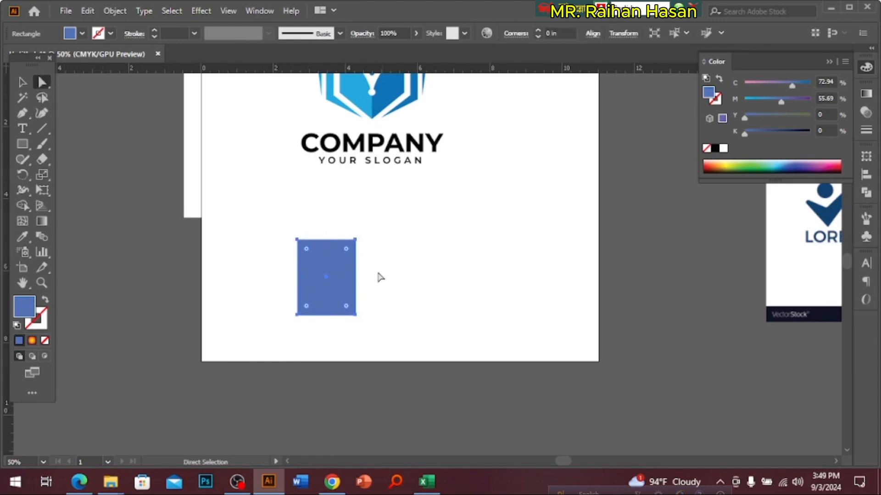
pyautogui.moveTo(377, 288); pyautogui.dragTo(390, 349)
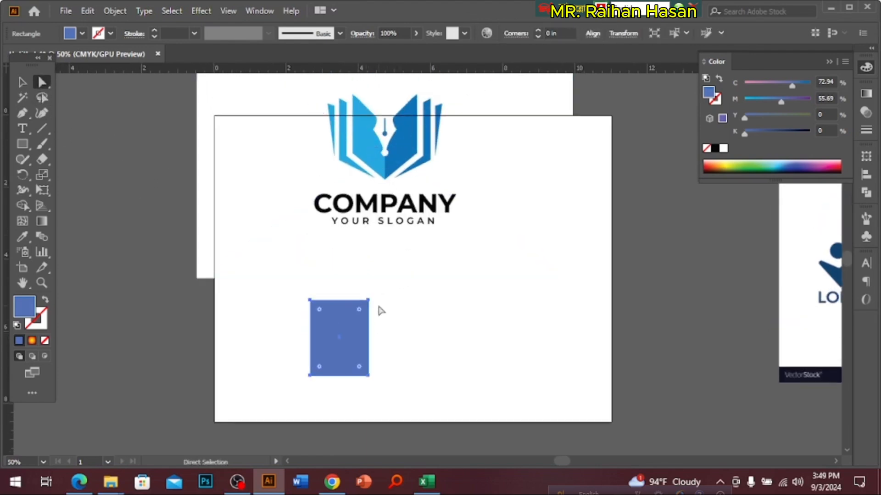
pyautogui.moveTo(378, 301); pyautogui.dragTo(361, 389)
pyautogui.press('Down')
pyautogui.press('Down')
pyautogui.press('Down')
pyautogui.press('Down')
pyautogui.press('Down')
pyautogui.press('Down')
pyautogui.press('Down')
pyautogui.press('Down')
pyautogui.press('Down')
pyautogui.press('Down')
pyautogui.press('Down')
pyautogui.press('Down')
pyautogui.press('Down')
pyautogui.press('Down')
pyautogui.press('Down')
pyautogui.press('Down')
pyautogui.press('Down')
pyautogui.press('Down')
pyautogui.press('Down')
pyautogui.press('Down')
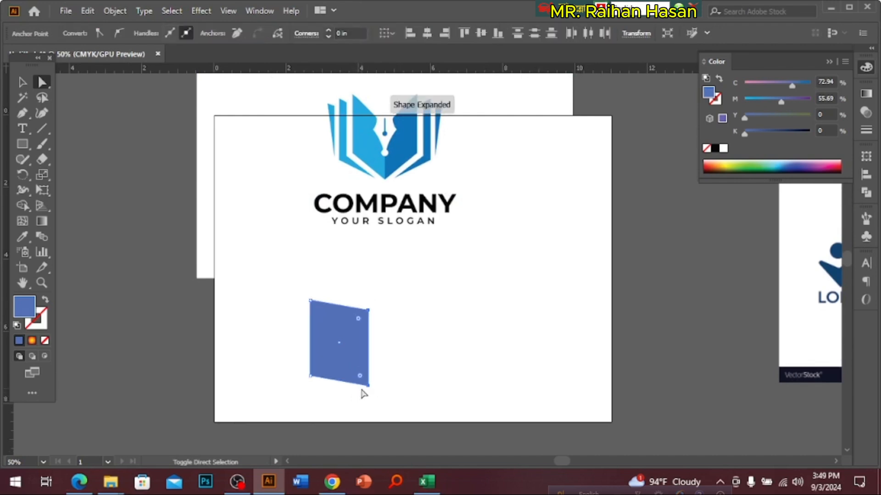
pyautogui.press('Down')
pyautogui.press('Down')
pyautogui.press('Down')
pyautogui.press('Down')
pyautogui.press('Down')
pyautogui.press('Down')
pyautogui.press('Down')
pyautogui.press('Down')
pyautogui.press('Down')
pyautogui.press('Down')
pyautogui.press('Down')
pyautogui.press('Down')
pyautogui.press('Down')
pyautogui.press('Down')
pyautogui.press('Down')
pyautogui.press('Down')
pyautogui.press('Down')
pyautogui.press('Down')
pyautogui.press('Down')
pyautogui.press('Down')
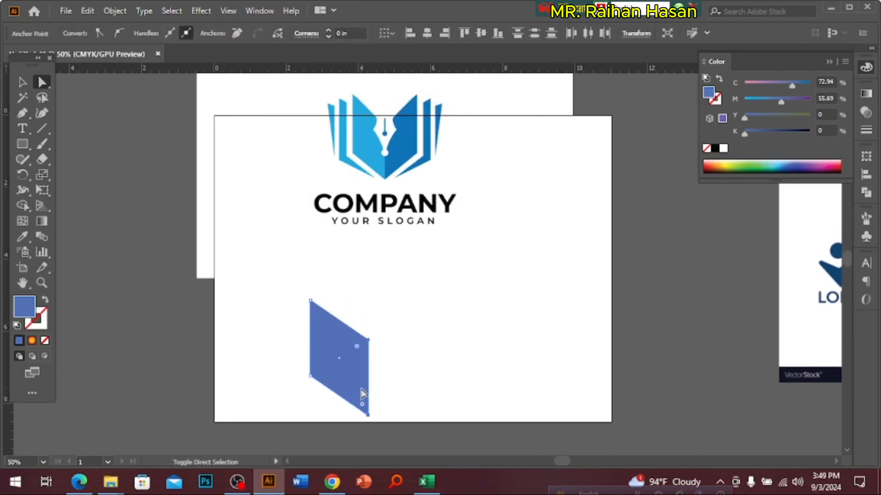
# Step: Nudge the parallelogram's two left corner points to the right to narrow the shape
pyautogui.moveTo(290, 300); pyautogui.dragTo(331, 425)
pyautogui.press('Right')
pyautogui.press('Right')
pyautogui.press('Right')
pyautogui.press('Right')
pyautogui.press('Right')
pyautogui.press('Right')
pyautogui.press('Right')
pyautogui.press('Right')
pyautogui.press('Right')
pyautogui.press('Right')
pyautogui.press('Right')
pyautogui.press('Right')
pyautogui.press('Right')
pyautogui.press('Right')
pyautogui.press('Right')
pyautogui.press('Right')
pyautogui.press('Right')
pyautogui.press('Right')
pyautogui.press('Right')
pyautogui.press('Right')
pyautogui.press('Right')
pyautogui.press('Right')
pyautogui.press('Right')
pyautogui.press('Right')
pyautogui.press('Right')
pyautogui.press('Right')
pyautogui.press('Right')
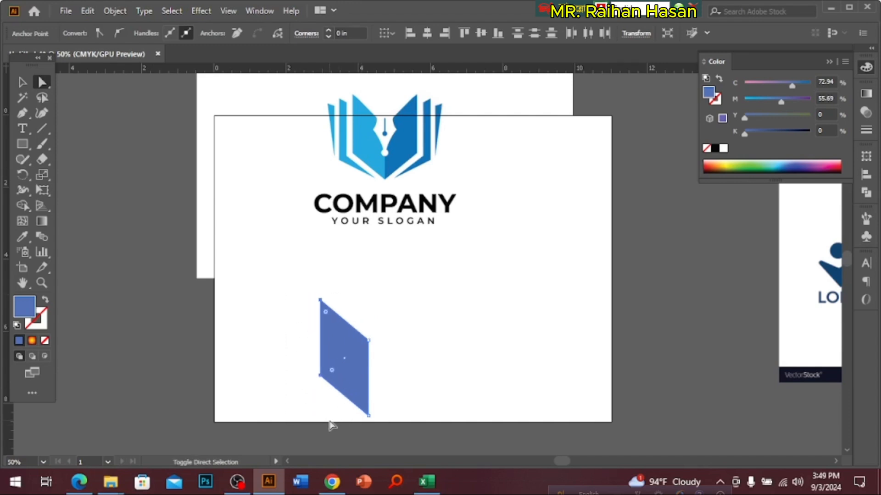
# Step: Lower the parallelogram's two left corner points in small nudges to soften the slant of its sloping edges
pyautogui.press('Down')
pyautogui.press('Down')
pyautogui.press('Down')
pyautogui.press('Down')
pyautogui.press('Down')
pyautogui.press('Down')
pyautogui.press('Down')
pyautogui.press('Down')
pyautogui.press('Down')
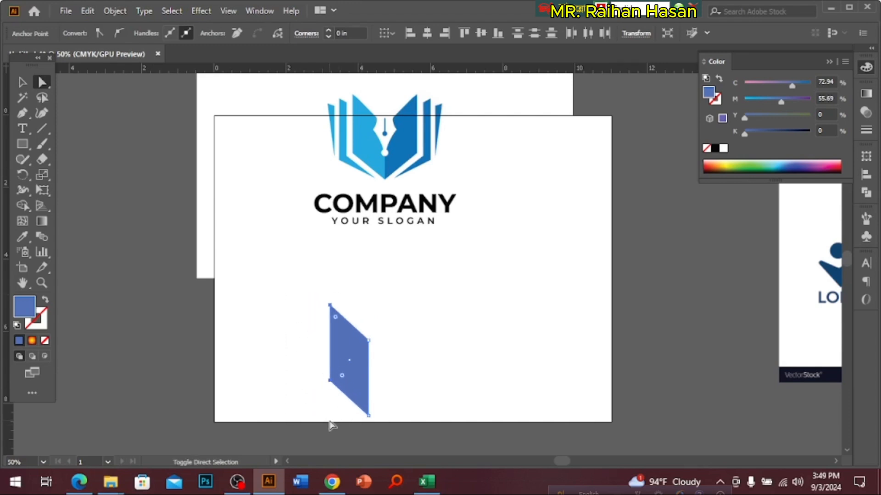
pyautogui.press('Down')
pyautogui.press('Down')
pyautogui.press('Down')
pyautogui.press('Down')
pyautogui.press('Down')
pyautogui.press('Down')
pyautogui.press('Down')
pyautogui.press('Down')
pyautogui.press('Down')
pyautogui.hotkey('shift', 'Down')
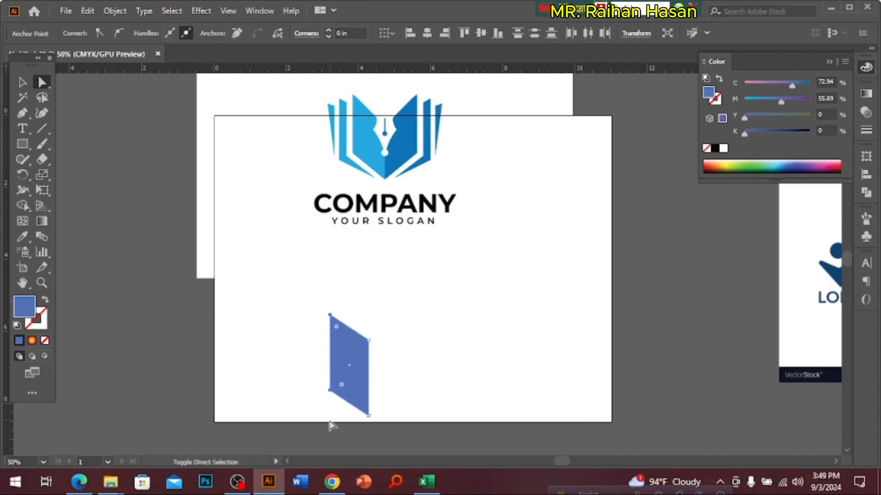
pyautogui.hotkey('shift', 'Up')
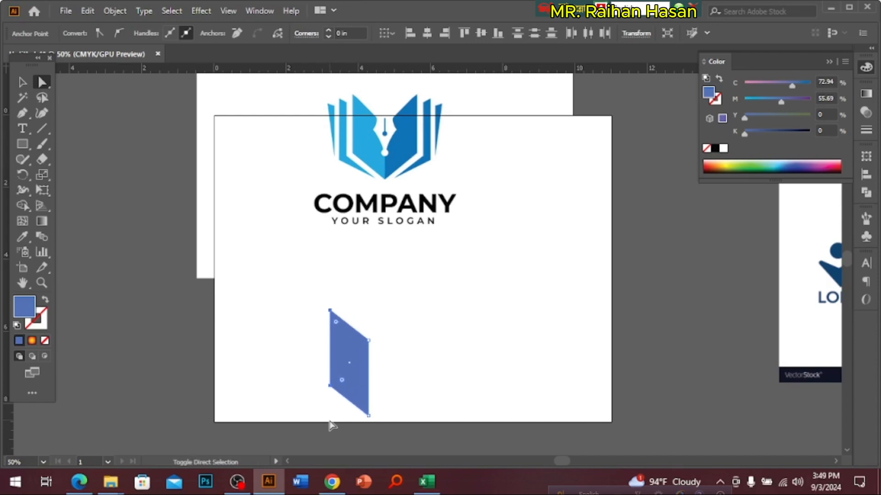
pyautogui.hotkey('shift', 'Up')
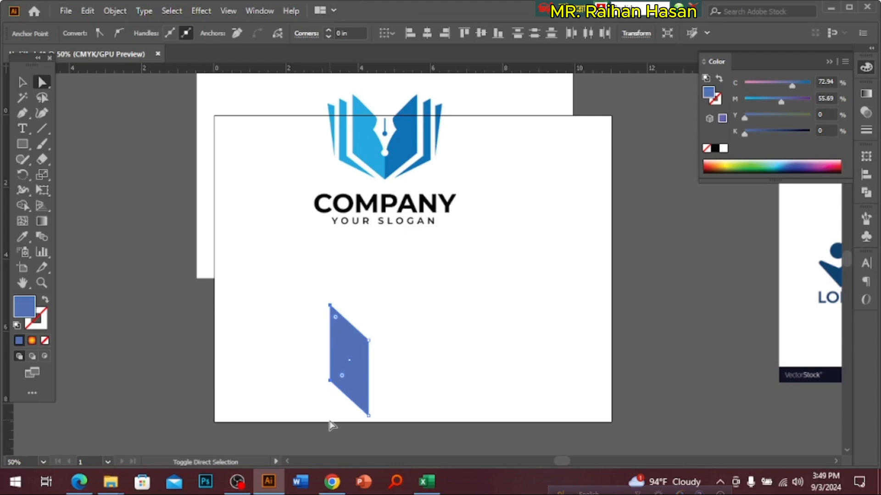
pyautogui.hotkey('shift', 'Down')
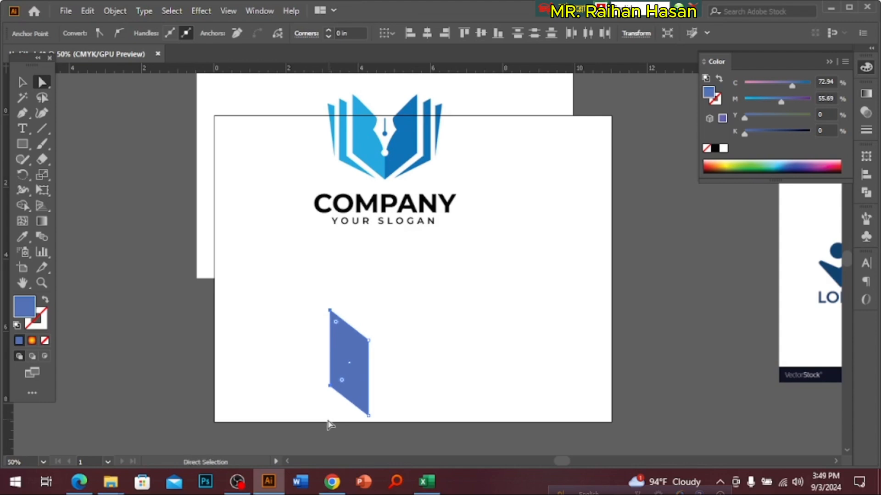
# Step: Make a horizontally flipped copy of the parallelogram and join it to the original's right edge to form an open book
pyautogui.click(22, 83)
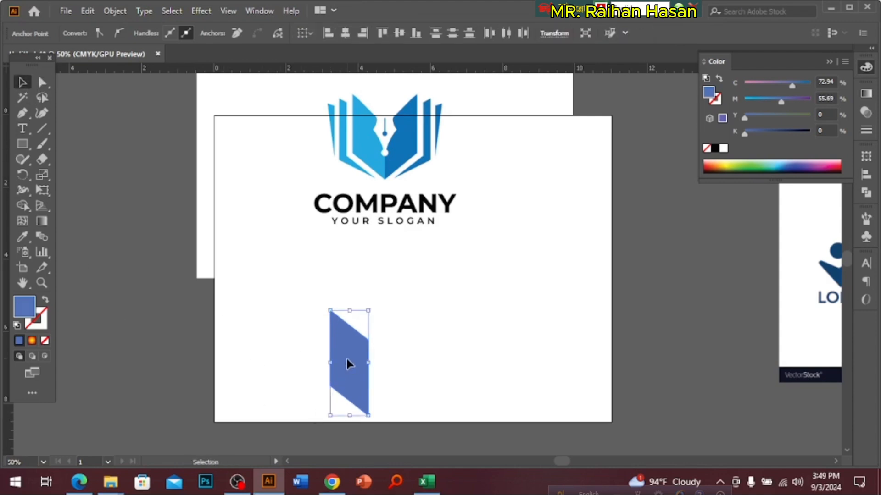
pyautogui.moveTo(348, 364)
pyautogui.mouseDown()
pyautogui.moveTo(340, 348)
pyautogui.moveTo(333, 363)
pyautogui.mouseUp()
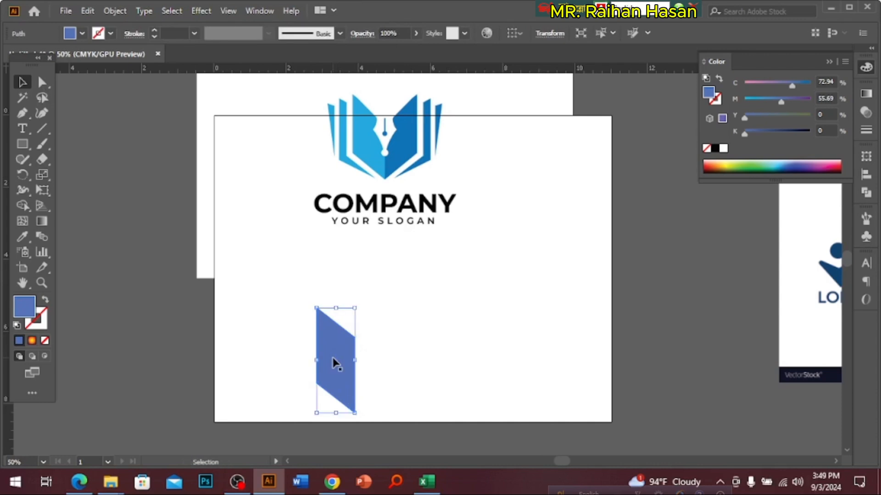
pyautogui.click(866, 157)
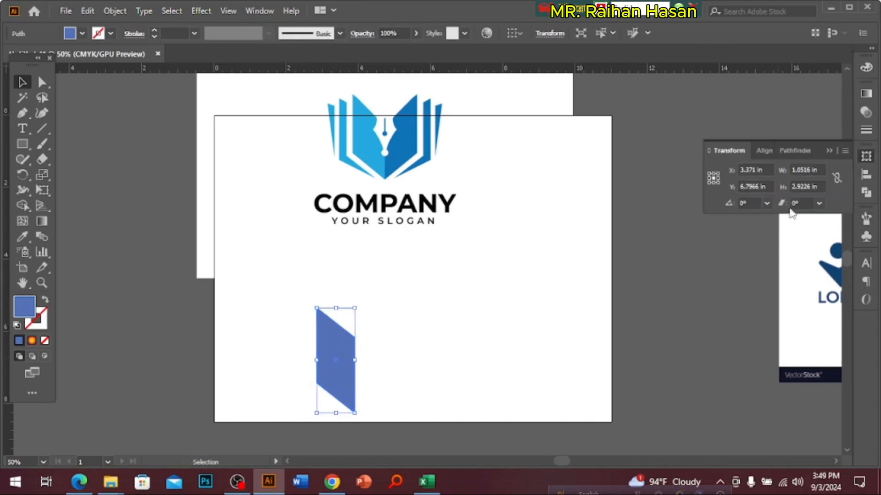
pyautogui.click(845, 151)
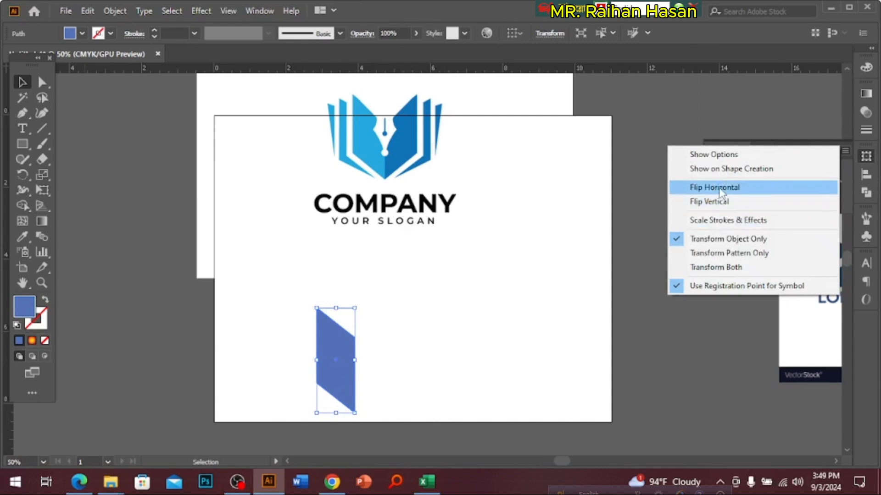
pyautogui.click(722, 187)
pyautogui.moveTo(348, 315); pyautogui.dragTo(384, 322)
pyautogui.moveTo(484, 324); pyautogui.dragTo(317, 373)
pyautogui.click(478, 354)
# Step: Fill the book's left half with light cyan and its right half with C 100, M 50, Y 0, K 0
pyautogui.click(382, 349)
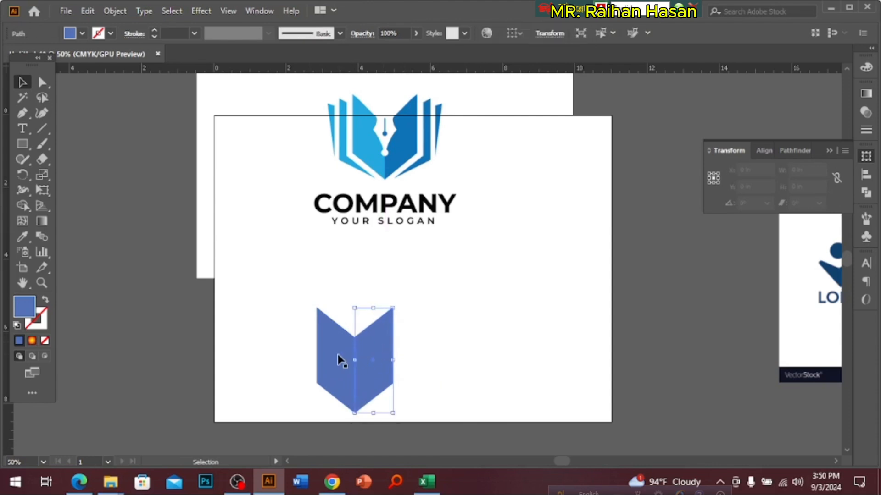
pyautogui.click(338, 356)
pyautogui.click(866, 68)
pyautogui.moveTo(784, 102); pyautogui.dragTo(681, 102)
pyautogui.moveTo(794, 77); pyautogui.dragTo(777, 100)
pyautogui.click(393, 362)
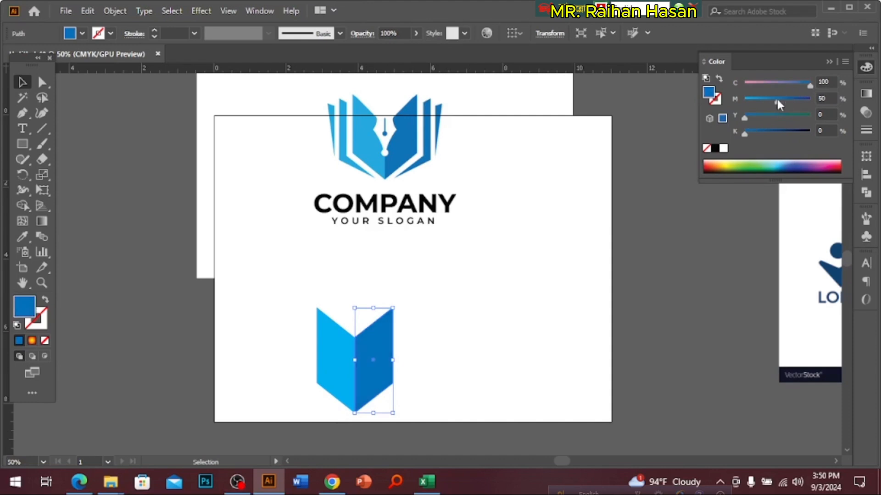
# Step: Duplicate both book halves in place and unite the duplicates into one shape behind the originals
pyautogui.click(497, 371)
pyautogui.moveTo(513, 301); pyautogui.dragTo(281, 373)
pyautogui.press('a')
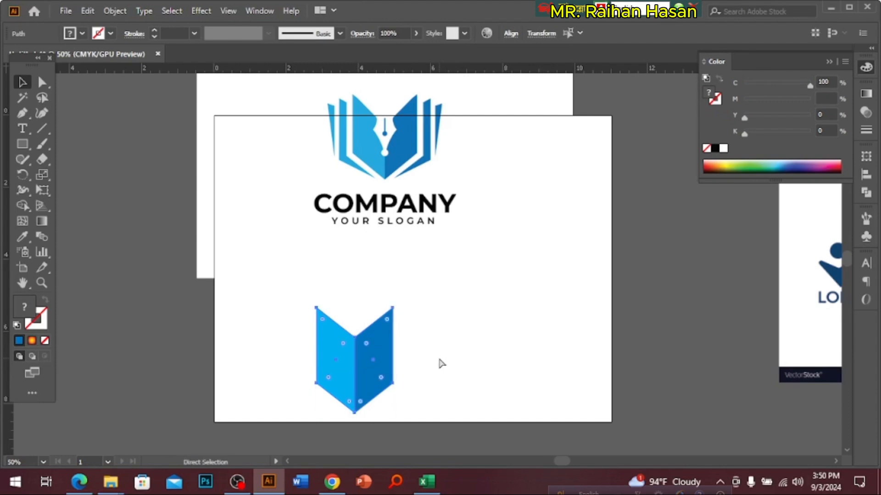
pyautogui.press('v')
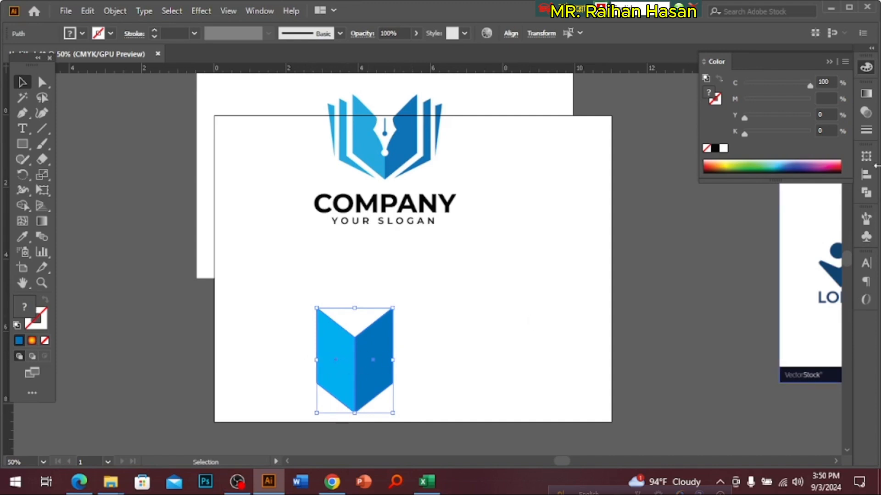
pyautogui.click(866, 193)
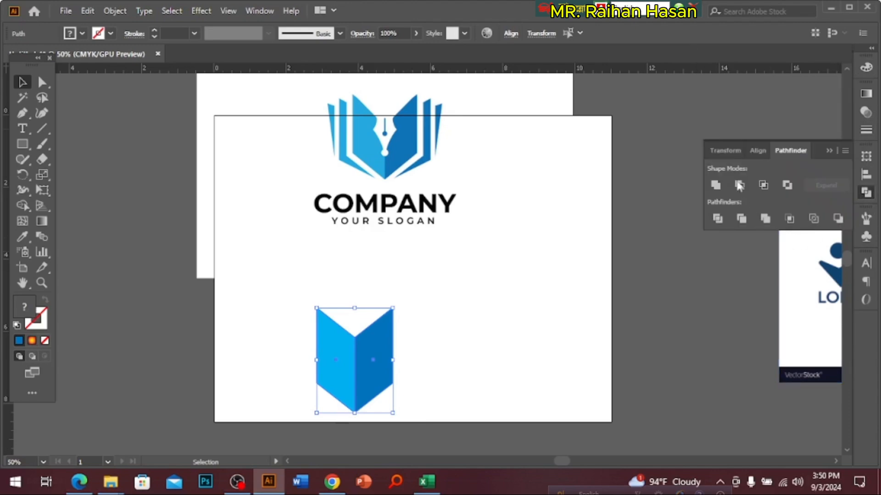
pyautogui.click(720, 186)
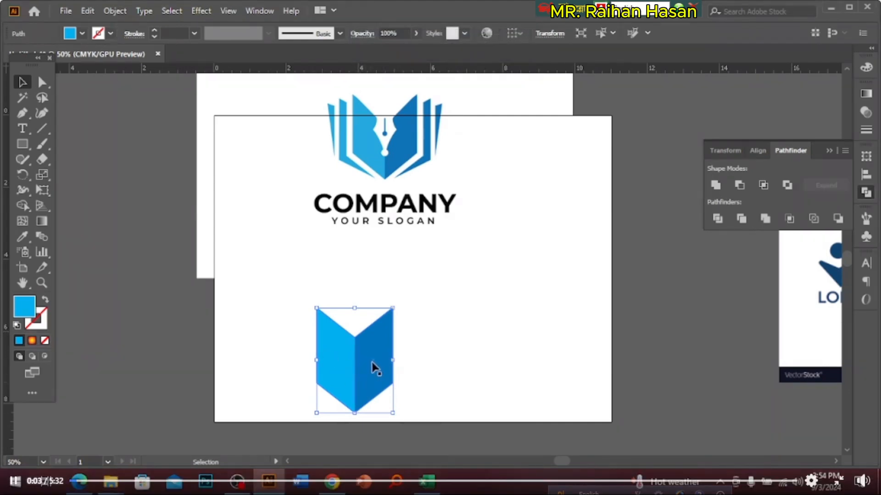
# Step: Move both book halves aside together and delete the united shape behind them
pyautogui.click(378, 178)
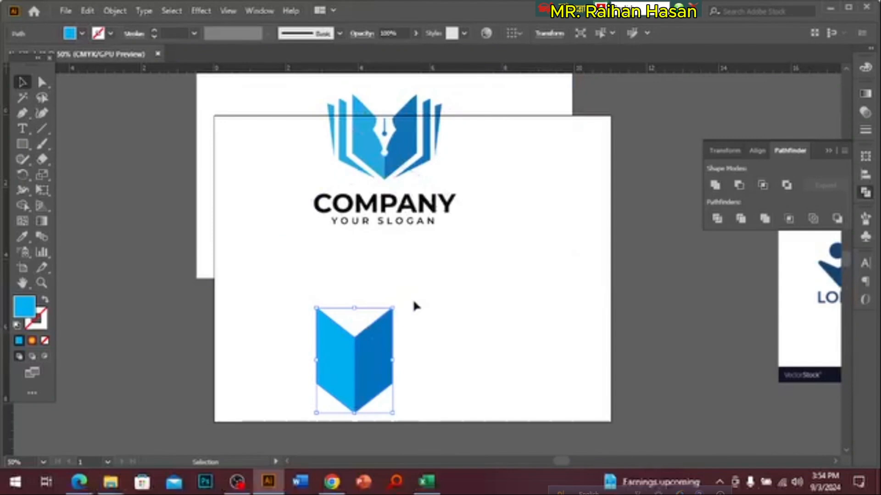
pyautogui.moveTo(375, 361); pyautogui.dragTo(555, 324)
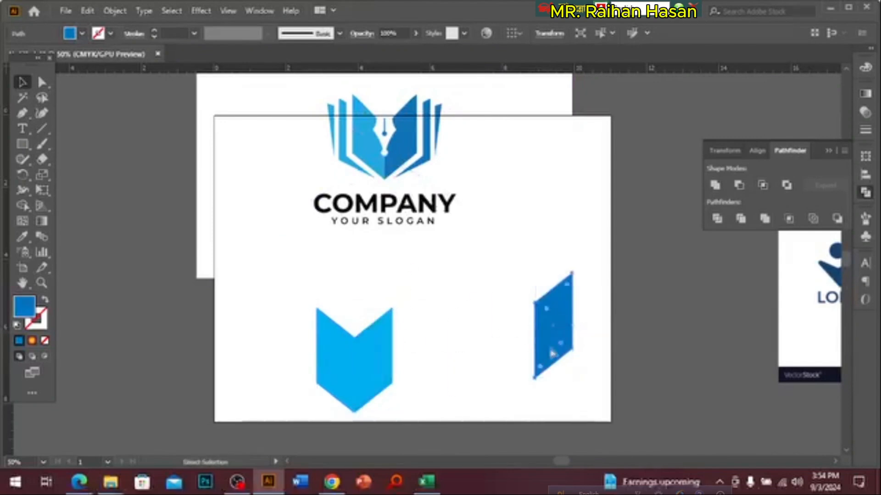
pyautogui.hotkey('ctrl', 'z')
pyautogui.keyDown('shift'); pyautogui.click(341, 364); pyautogui.keyUp('shift')
pyautogui.hotkey('shift', 'm')
pyautogui.moveTo(376, 373); pyautogui.dragTo(556, 335)
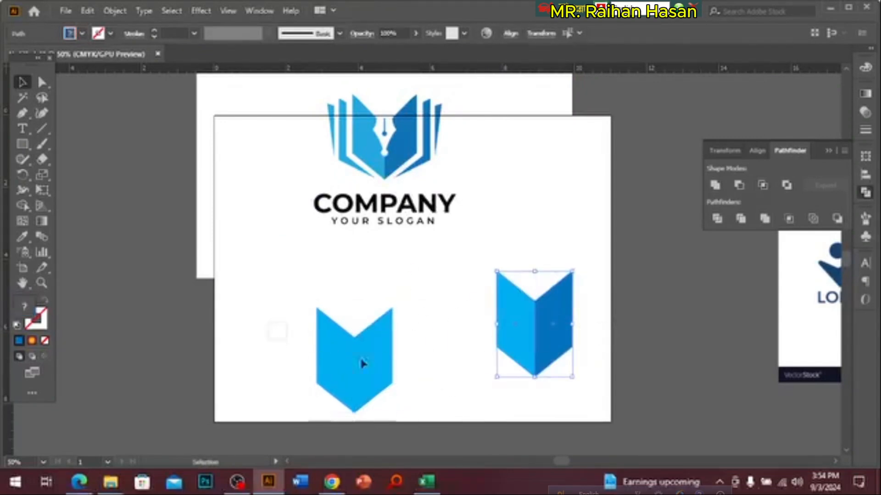
pyautogui.click(373, 353)
pyautogui.press('Delete')
# Step: Move both book halves back below the reference logo, reduce their height slightly and shift them up
pyautogui.moveTo(394, 289); pyautogui.dragTo(572, 355)
pyautogui.moveTo(542, 334); pyautogui.dragTo(363, 359)
pyautogui.moveTo(356, 297); pyautogui.dragTo(352, 314)
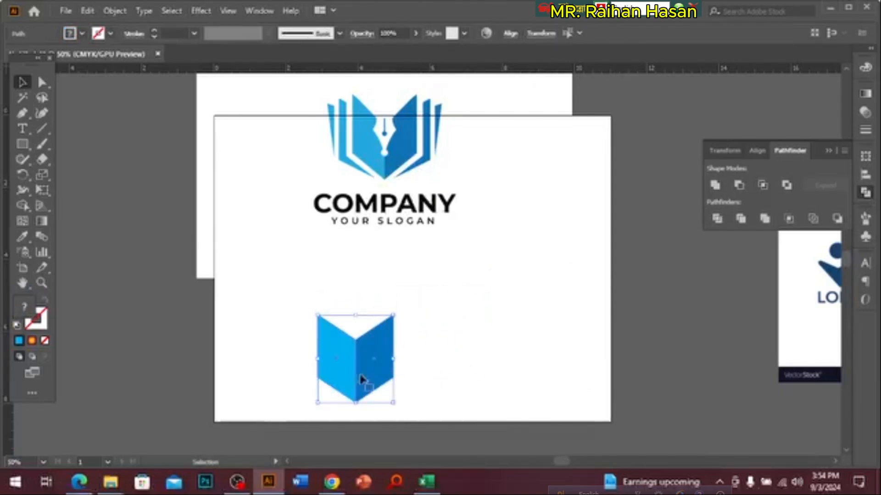
pyautogui.moveTo(361, 381); pyautogui.dragTo(363, 359)
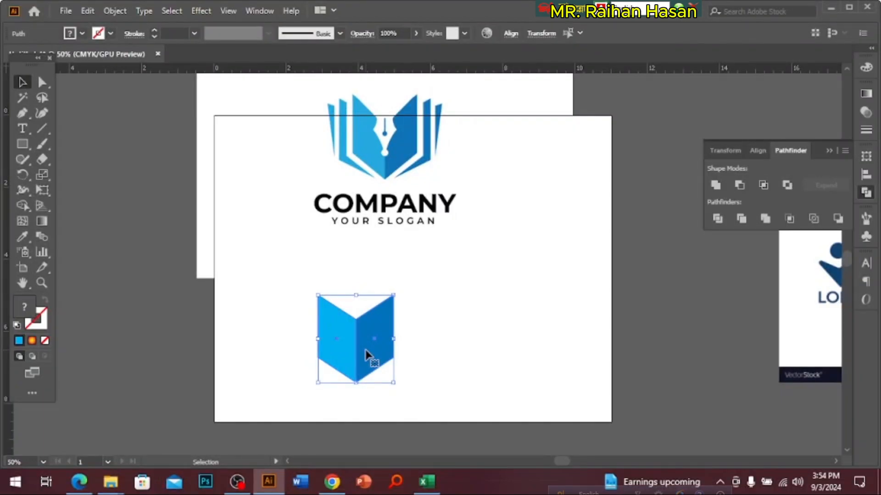
# Step: Unite an in-place duplicate of the shortened book halves into a single cyan shape behind the originals
pyautogui.hotkey('ctrl', '+')
pyautogui.moveTo(418, 258); pyautogui.dragTo(371, 332)
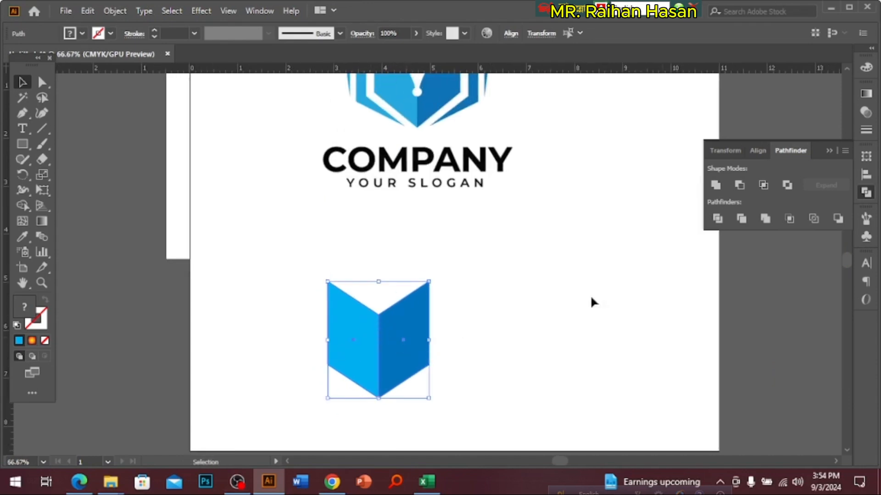
pyautogui.click(715, 186)
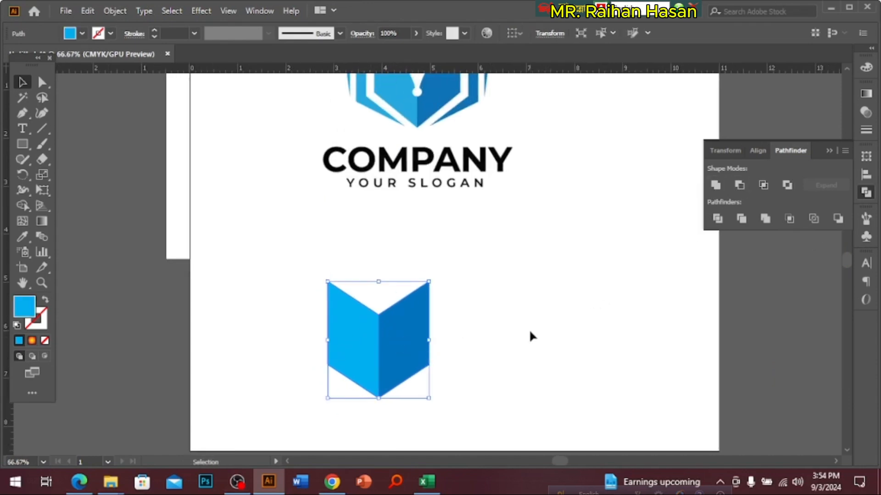
pyautogui.moveTo(435, 290); pyautogui.dragTo(433, 329)
pyautogui.keyDown('ctrl'); pyautogui.click(433, 301); pyautogui.keyUp('ctrl')
pyautogui.hotkey('ctrl', '-')
pyautogui.hotkey('ctrl', '-')
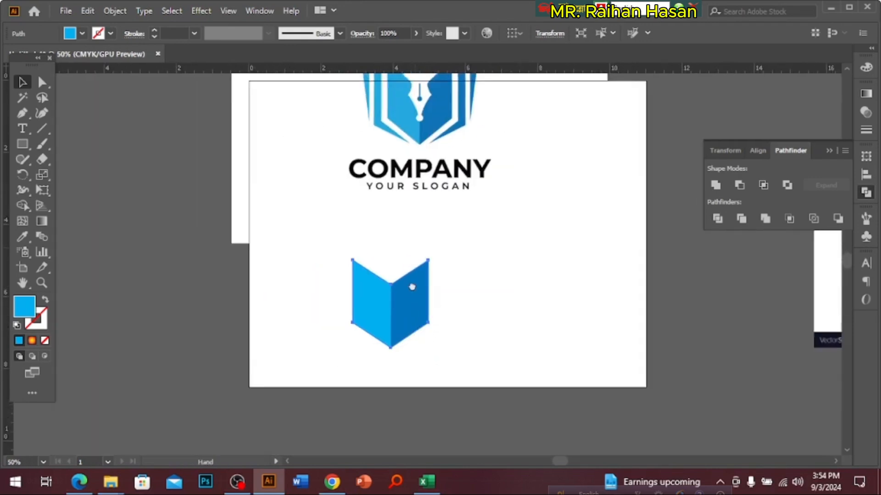
pyautogui.moveTo(417, 246); pyautogui.dragTo(408, 305)
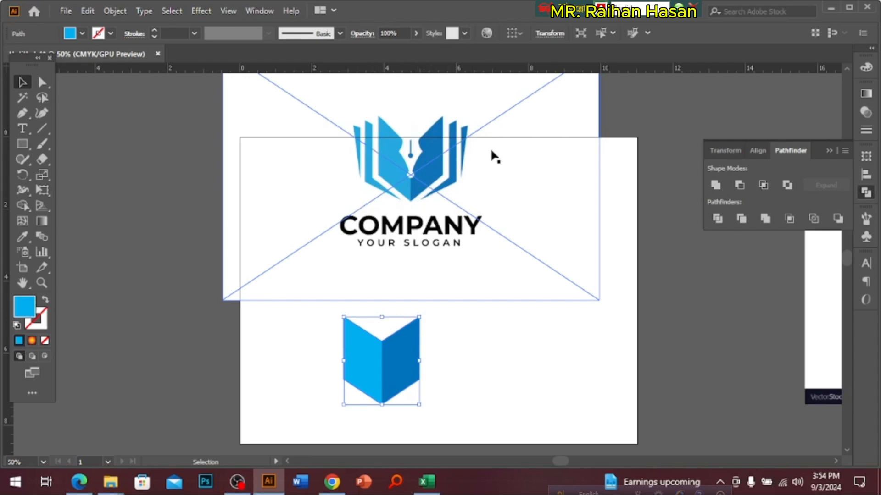
pyautogui.click(389, 369)
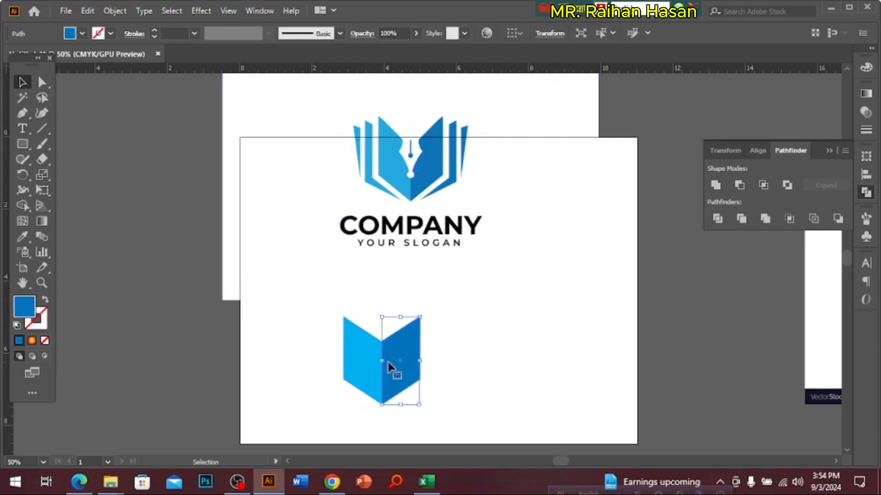
pyautogui.keyDown('shift'); pyautogui.click(363, 362); pyautogui.keyUp('shift')
pyautogui.press('a')
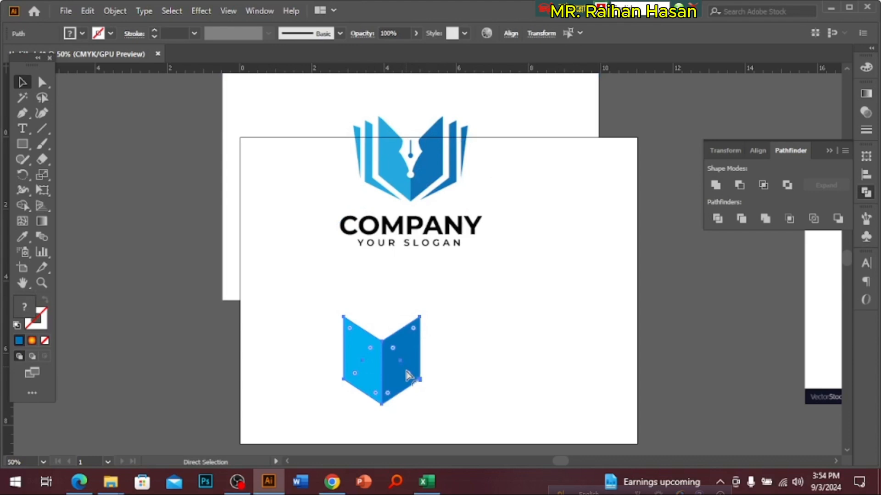
pyautogui.hotkey('ctrl', 'shift', 'a')
pyautogui.press('v')
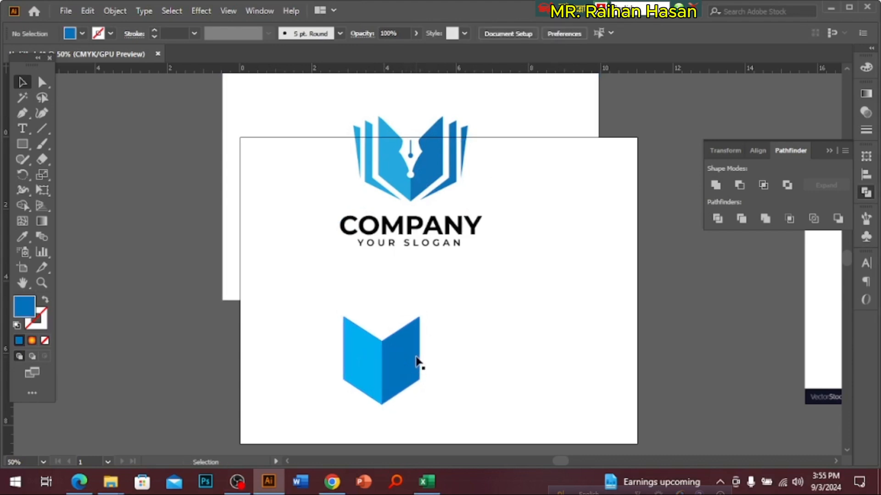
# Step: Move the united cyan shape's two outer upper corners outward, to X 2.7351 in on the left and 5.1161 in on the right
pyautogui.click(362, 357)
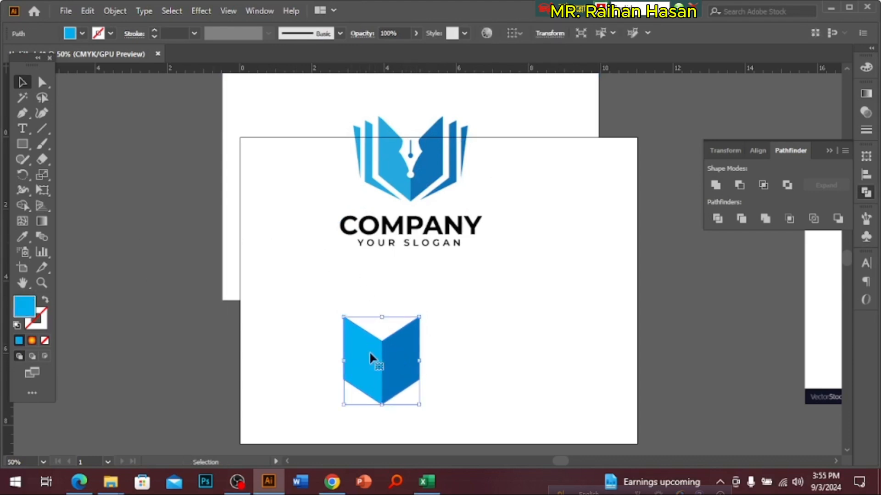
pyautogui.click(42, 82)
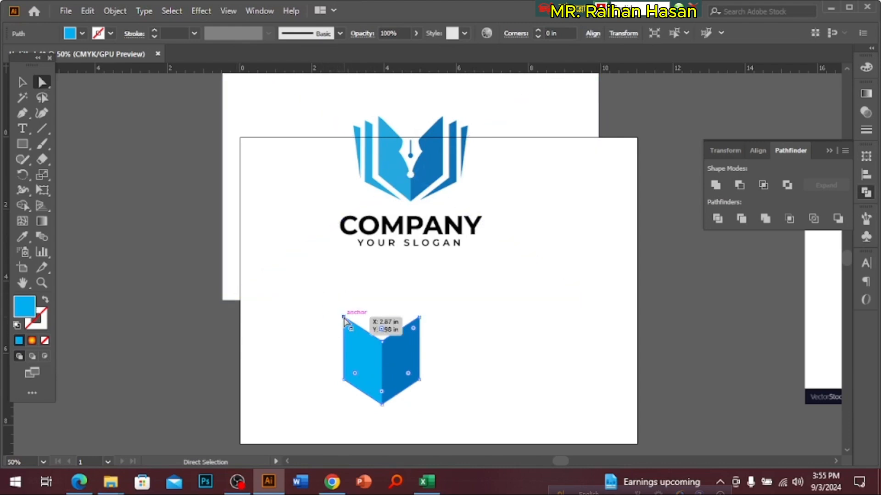
pyautogui.click(344, 318)
pyautogui.moveTo(345, 321); pyautogui.dragTo(334, 321)
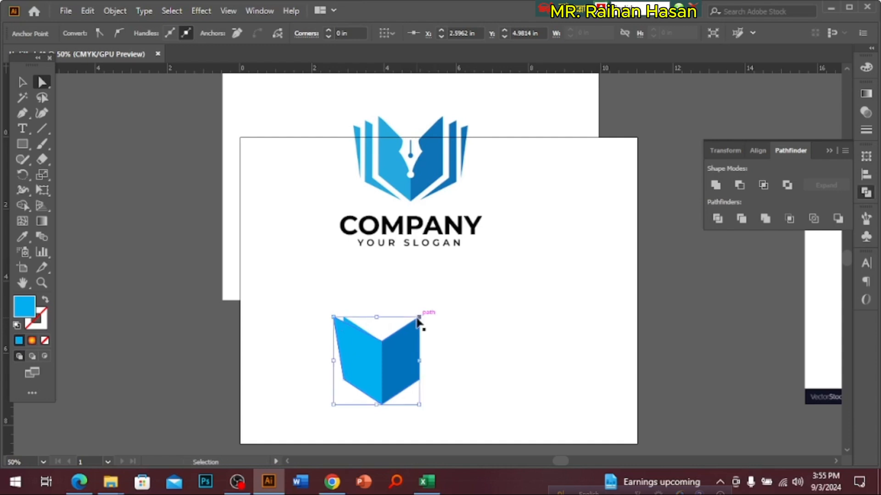
pyautogui.hotkey('shift', 'Right')
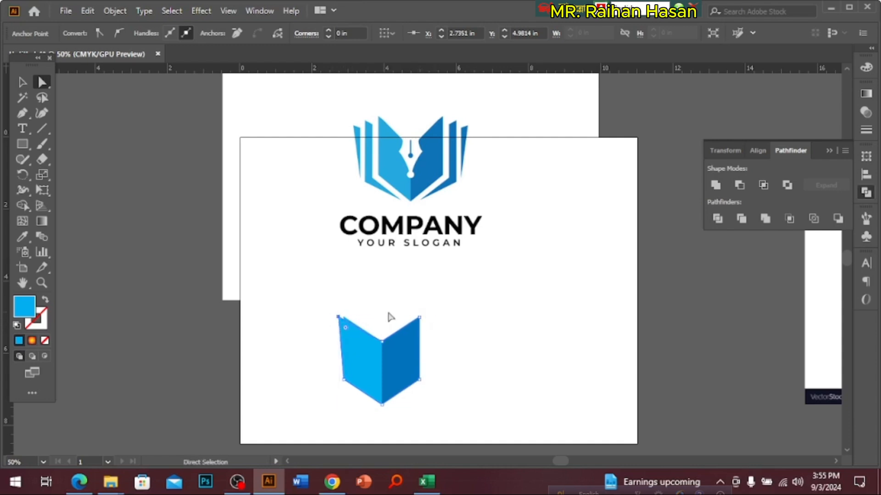
pyautogui.click(419, 318)
pyautogui.hotkey('shift', 'Right')
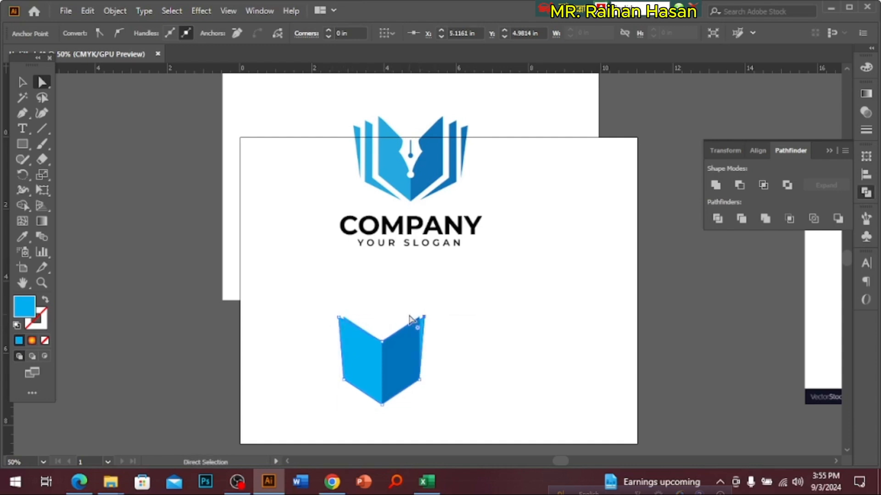
# Step: Nudge the united shape's outer lower corners slightly outward, to X 2.8462 in on the left and 5.005 in on the right
pyautogui.hotkey('ctrl', '+')
pyautogui.moveTo(398, 382); pyautogui.dragTo(420, 319)
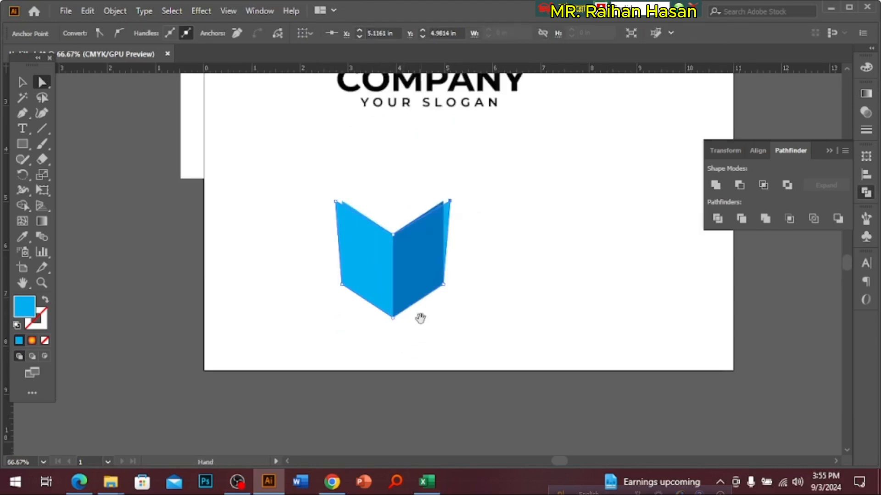
pyautogui.click(342, 285)
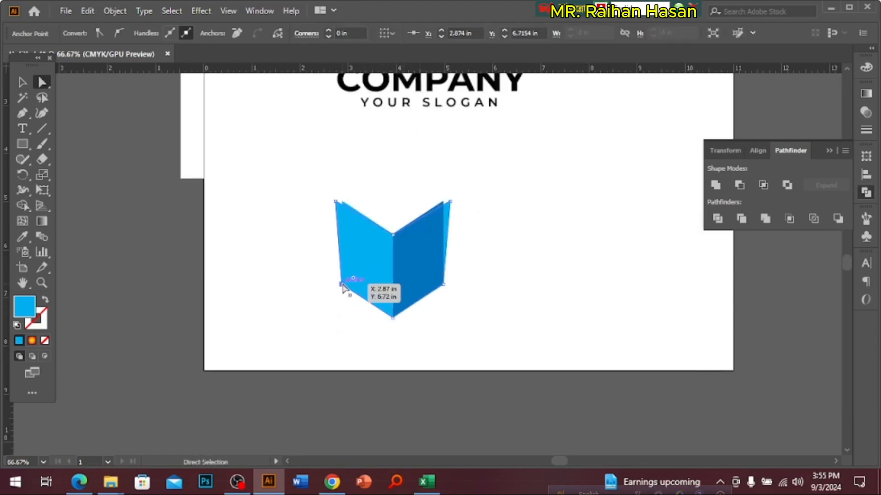
pyautogui.moveTo(342, 287); pyautogui.dragTo(342, 287)
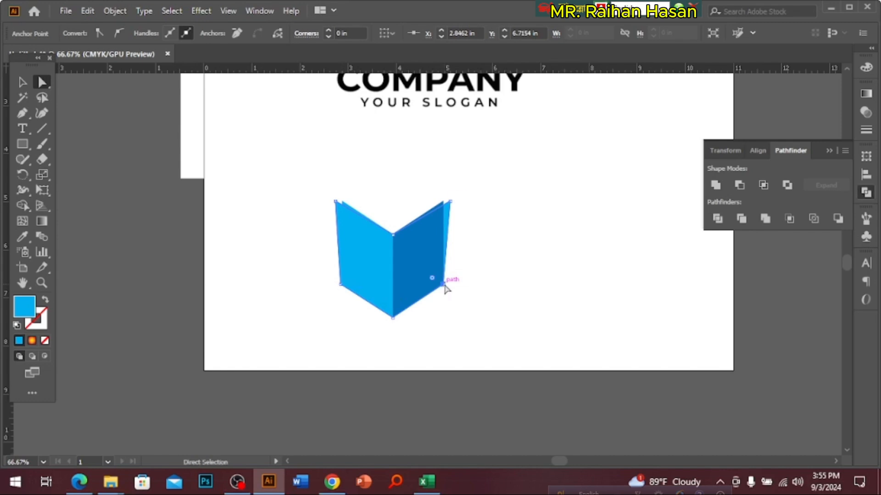
pyautogui.press('Right')
pyautogui.moveTo(405, 282); pyautogui.dragTo(407, 370)
pyautogui.press('space')
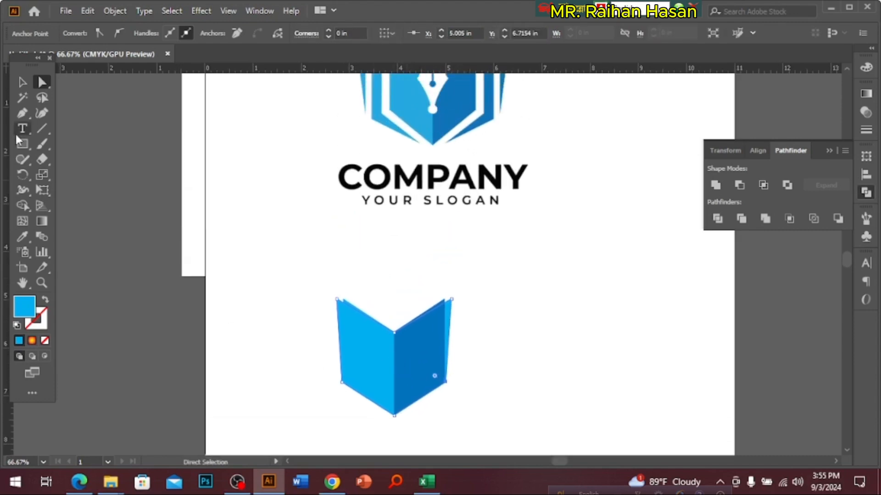
# Step: Fill the widened shape with white and try stretching its lower edge slightly downward
pyautogui.click(22, 84)
pyautogui.click(866, 67)
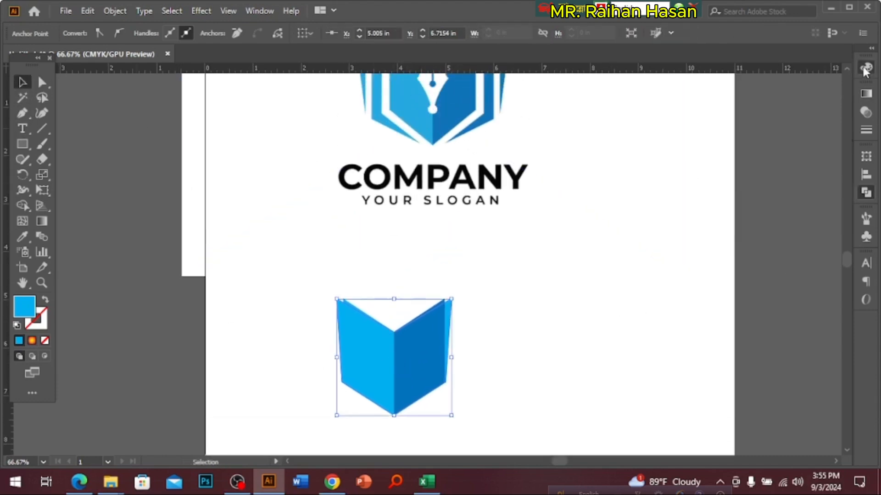
pyautogui.click(723, 148)
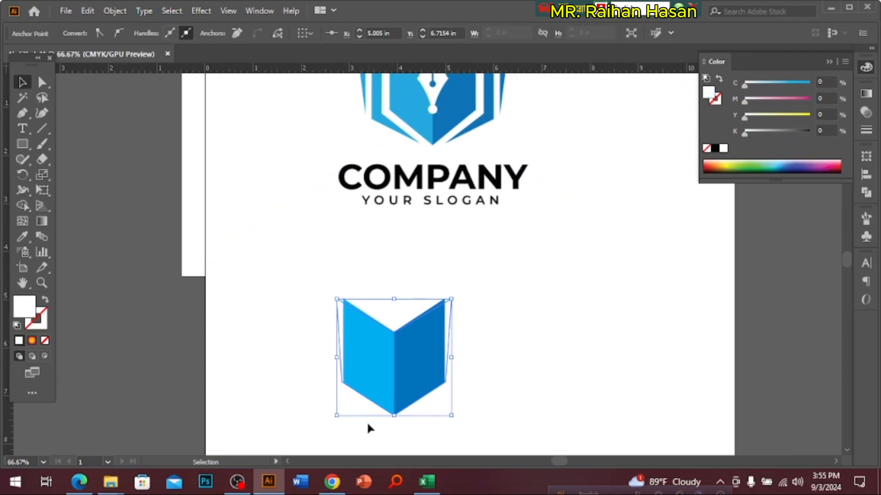
pyautogui.moveTo(392, 415); pyautogui.dragTo(393, 419)
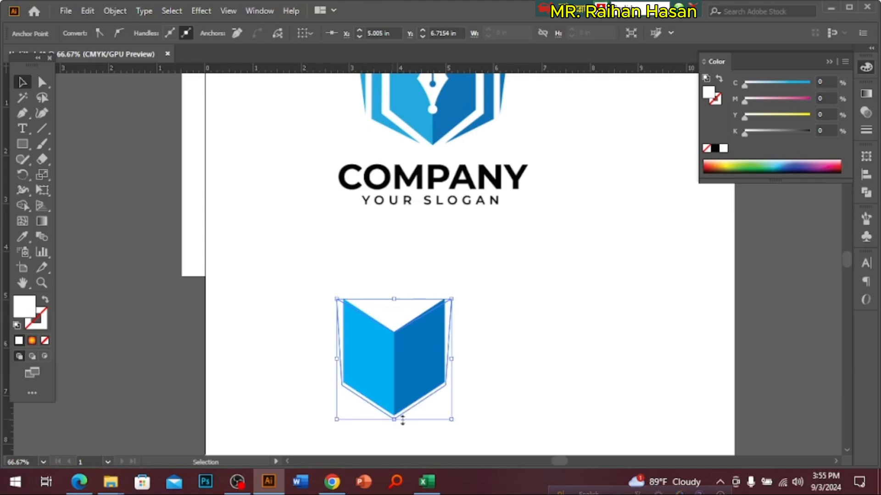
pyautogui.hotkey('ctrl', 'z')
# Step: Delete the white shape and replace it with a cyan shape united from in-place duplicates of both book halves, behind the originals
pyautogui.moveTo(427, 267); pyautogui.dragTo(442, 327)
pyautogui.press('Delete')
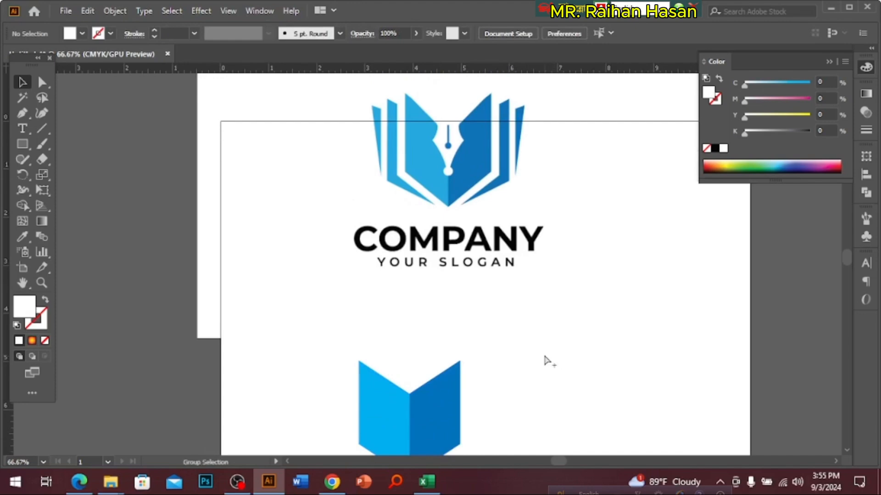
pyautogui.hotkey('ctrl', 'a')
pyautogui.click(551, 384)
pyautogui.click(412, 406)
pyautogui.hotkey('ctrl', 'a')
pyautogui.moveTo(442, 408); pyautogui.dragTo(410, 411)
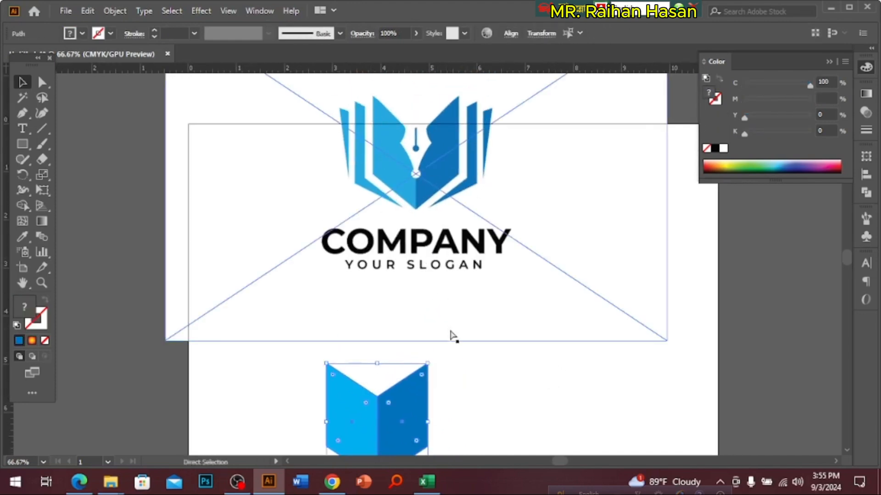
pyautogui.scroll(-3, 425, 361)
pyautogui.press('ctrl')
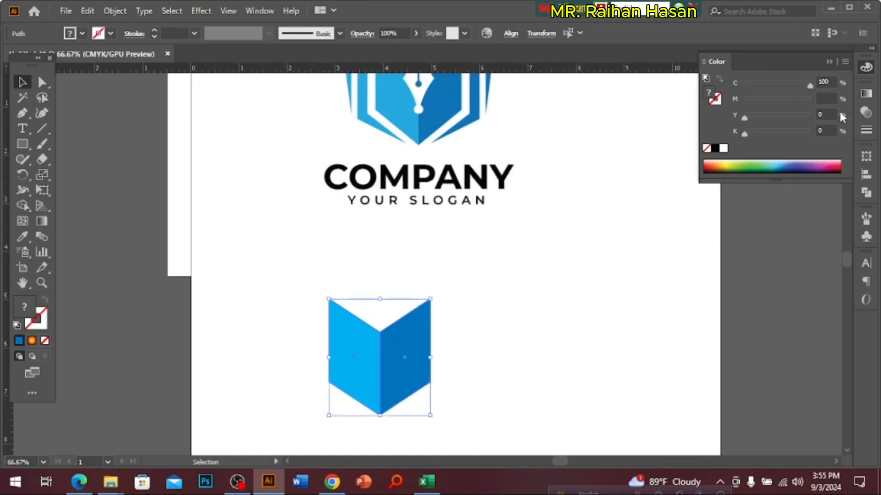
pyautogui.click(866, 193)
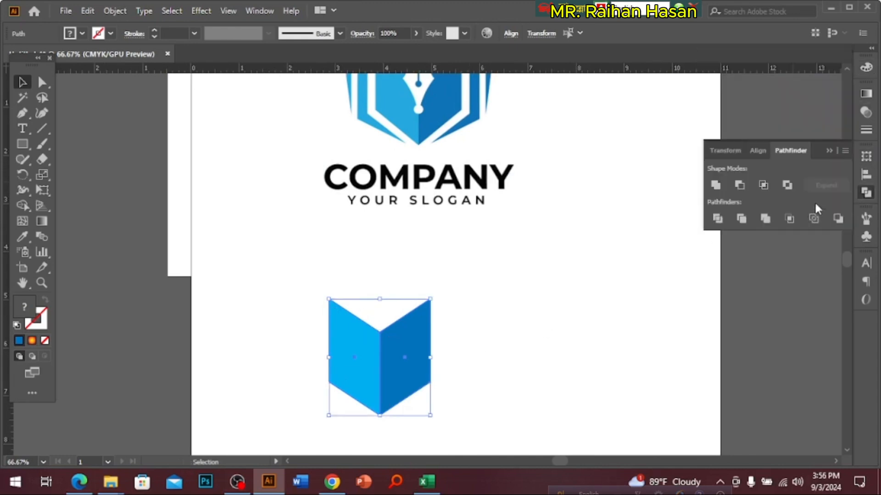
pyautogui.click(721, 185)
# Step: Offset the united shape's path outward by 0.1389 in with miter joins and a miter limit of 4
pyautogui.hotkey('ctrl', '-')
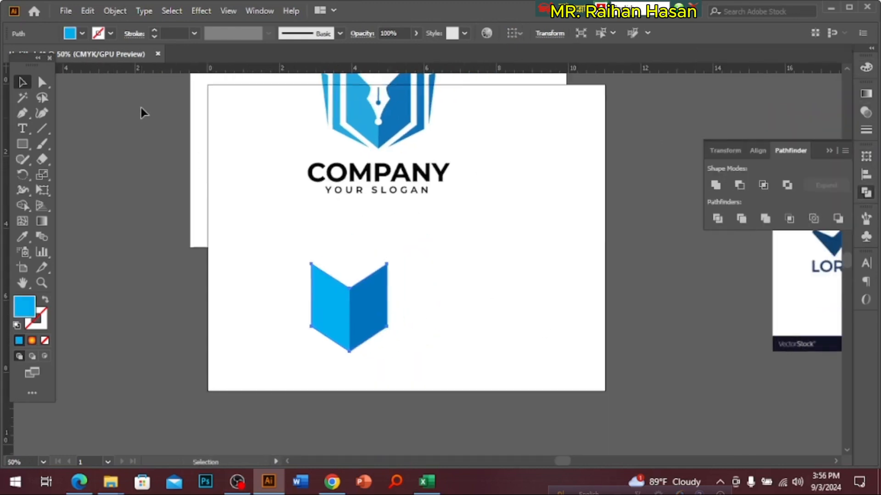
pyautogui.click(116, 10)
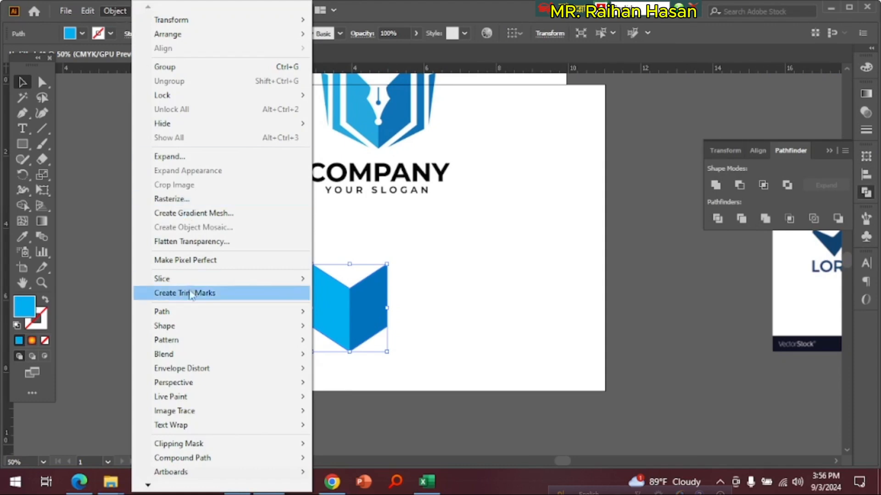
pyautogui.moveTo(186, 310)
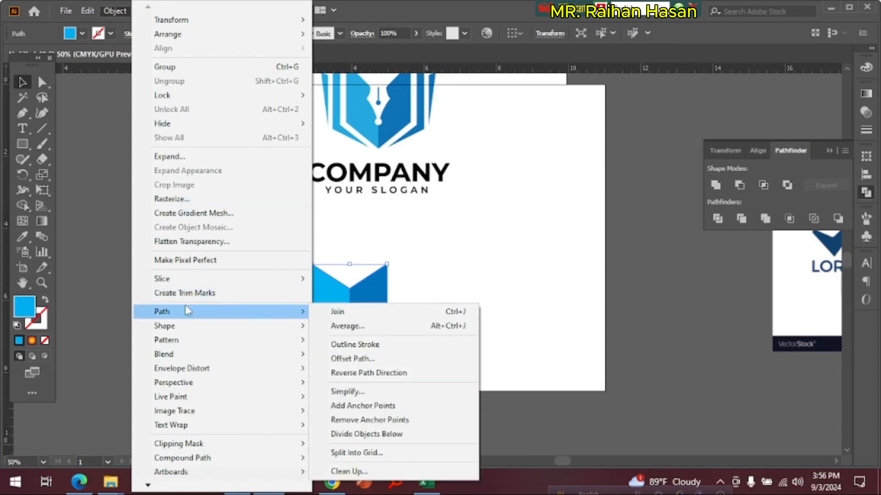
pyautogui.click(360, 360)
pyautogui.press('BackSpace')
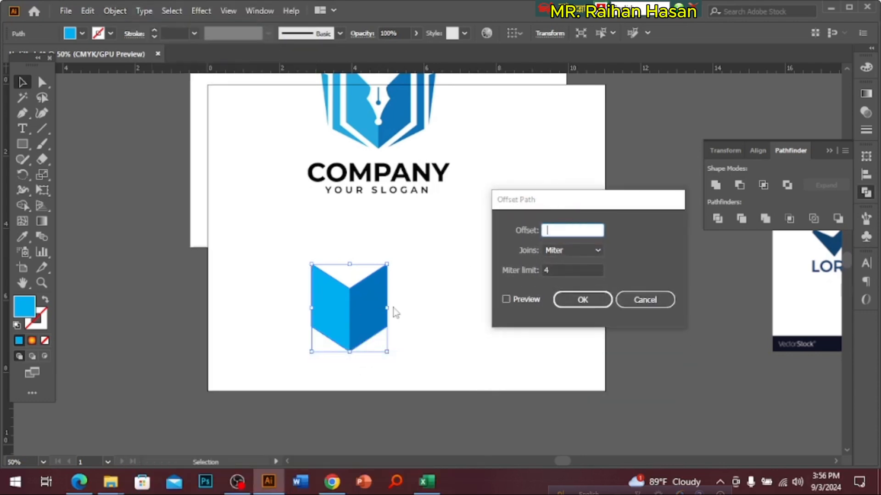
pyautogui.click(526, 301)
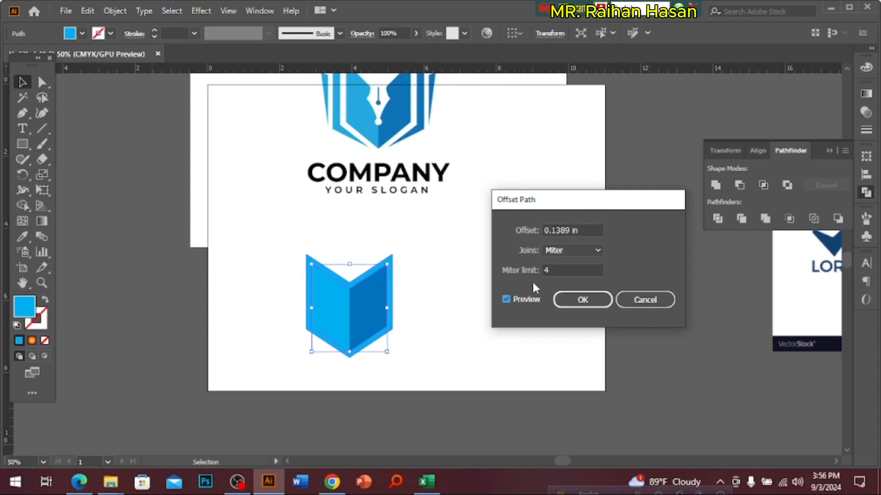
pyautogui.click(583, 302)
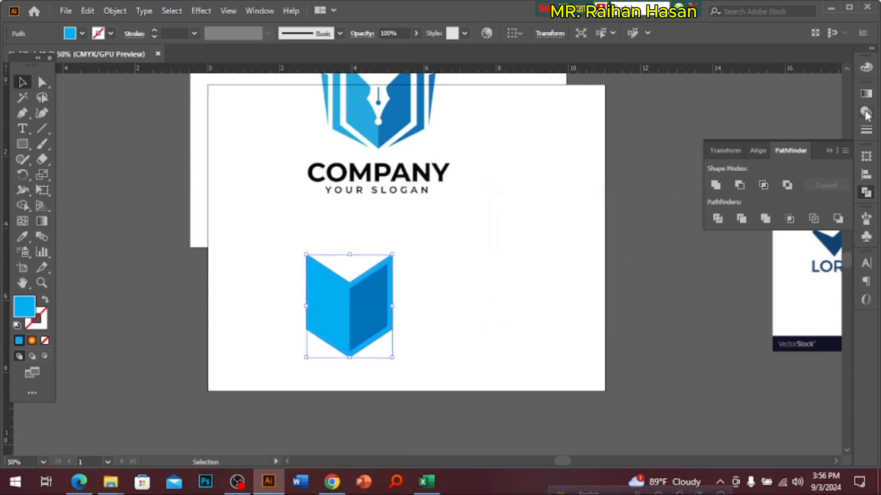
# Step: Fill the enlarged offset shape behind the book halves with white
pyautogui.click(865, 68)
pyautogui.click(723, 148)
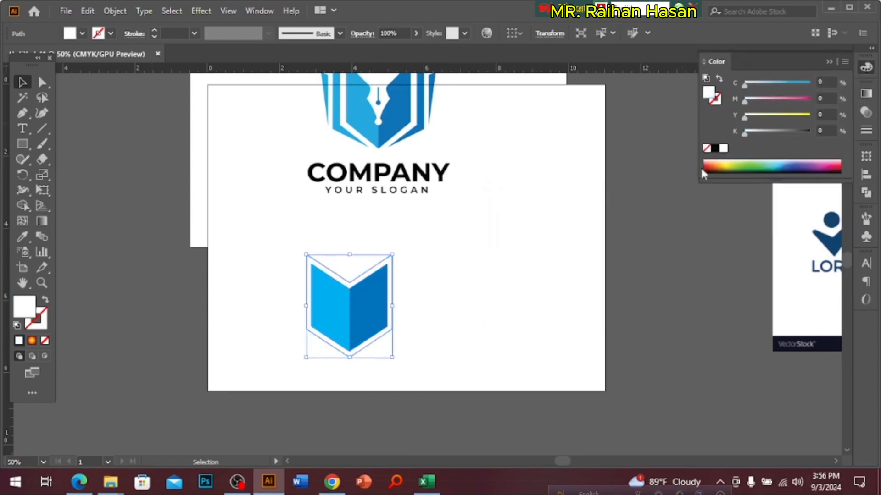
pyautogui.click(353, 308)
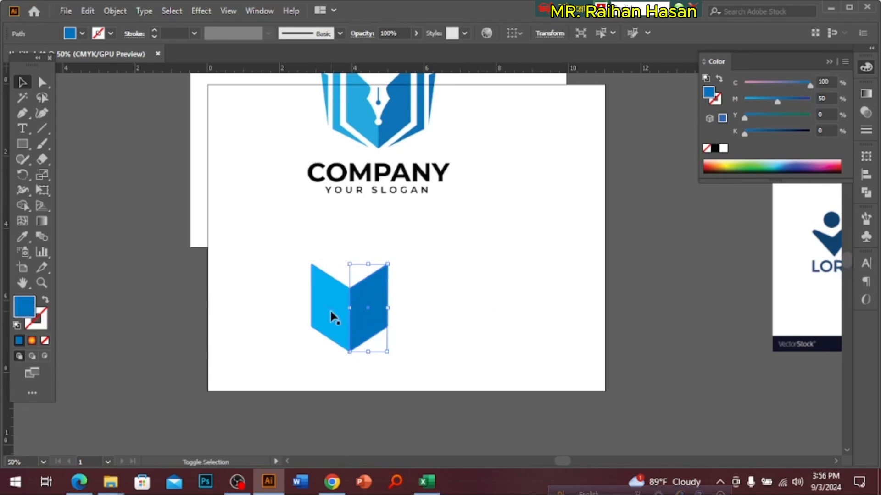
pyautogui.keyDown('shift'); pyautogui.click(330, 312); pyautogui.keyUp('shift')
pyautogui.click(373, 312)
pyautogui.click(398, 295)
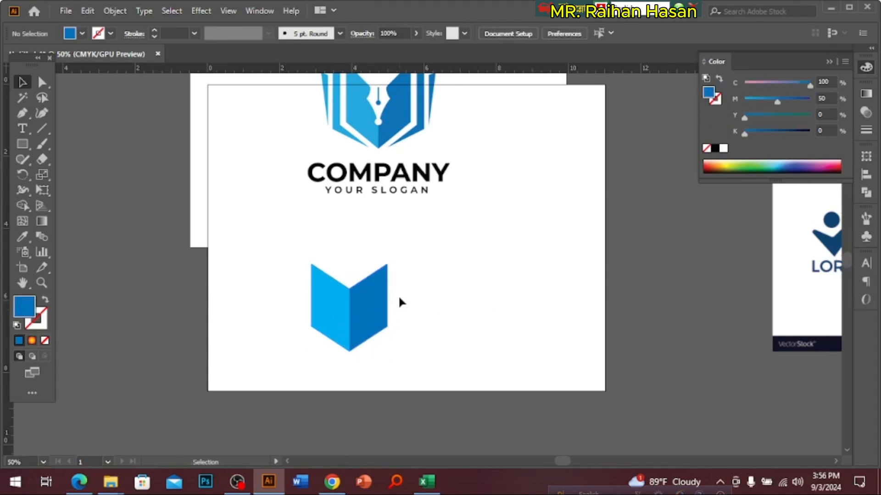
pyautogui.click(393, 293)
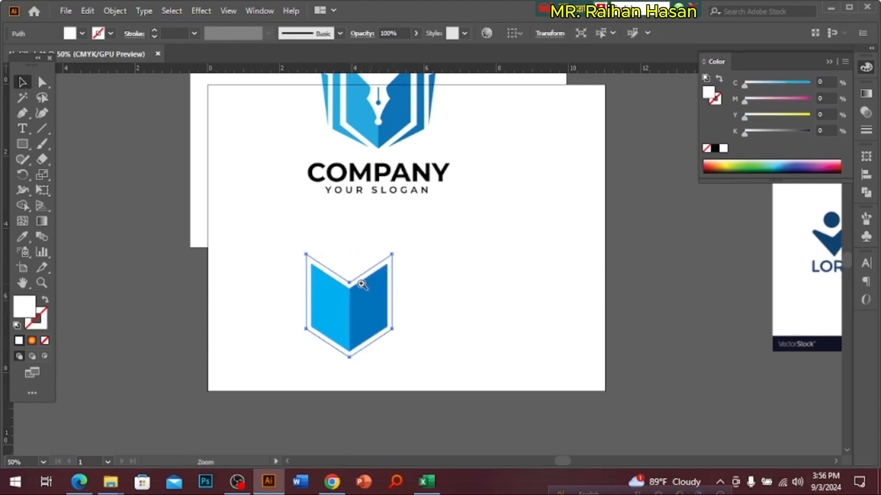
# Step: Change the offset shape's fill to 74% cyan with no magenta, yellow or black
pyautogui.moveTo(365, 283); pyautogui.dragTo(383, 324)
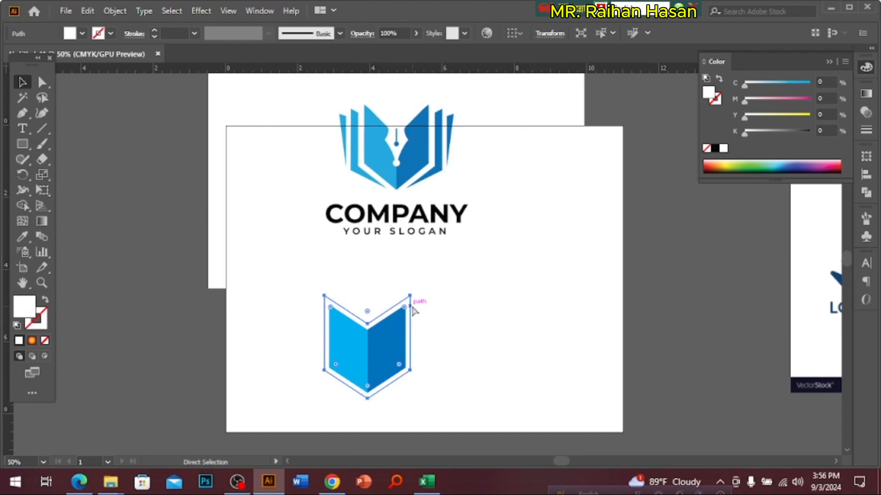
pyautogui.press('v')
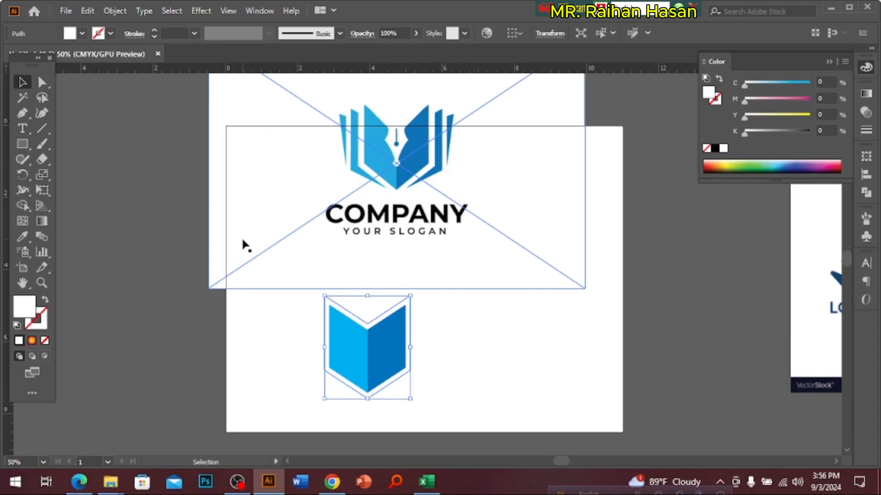
pyautogui.click(43, 83)
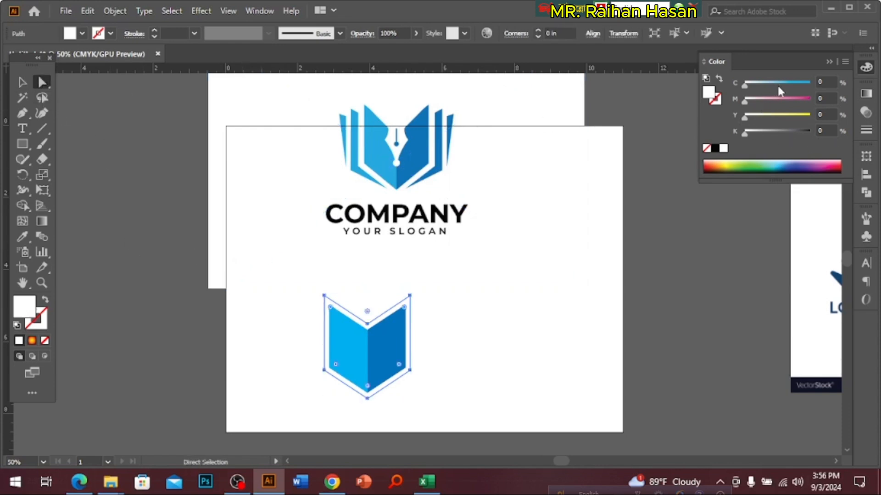
pyautogui.moveTo(778, 84); pyautogui.dragTo(792, 85)
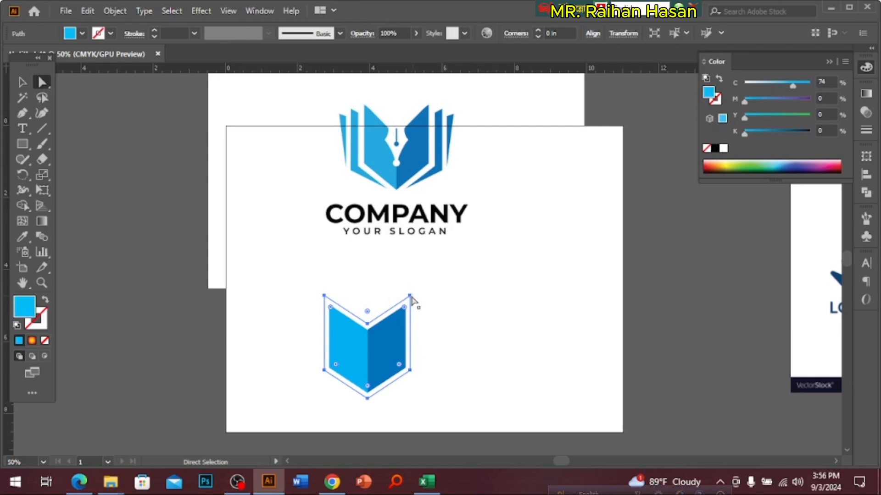
# Step: Pull the two upper outer corners of the cyan offset shape outward, flaring both page edges away from the book halves
pyautogui.moveTo(410, 295); pyautogui.dragTo(416, 298)
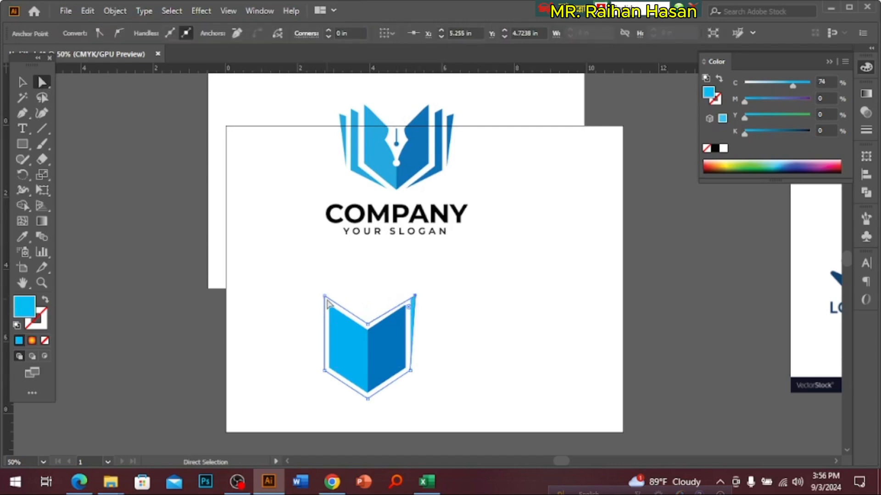
pyautogui.moveTo(324, 296); pyautogui.dragTo(319, 296)
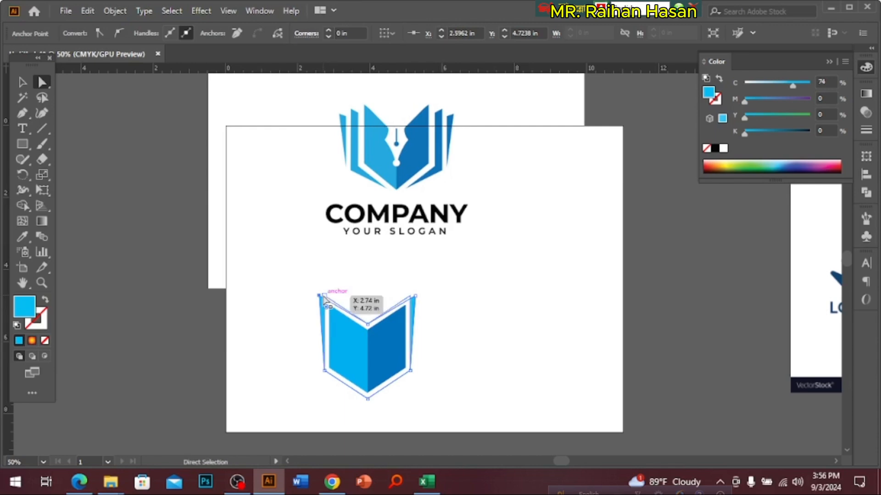
# Step: Nudge the offset shape's lower side corners outward to about X 2.68 in and X 5.17 in
pyautogui.keyDown('ctrl'); pyautogui.click(402, 332); pyautogui.keyUp('ctrl')
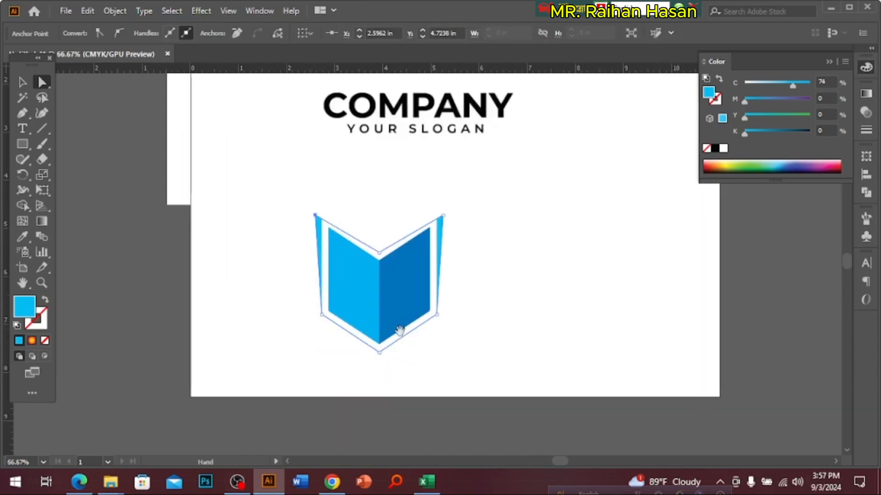
pyautogui.moveTo(394, 313); pyautogui.dragTo(399, 329)
pyautogui.keyDown('ctrl'); pyautogui.click(404, 323); pyautogui.keyUp('ctrl')
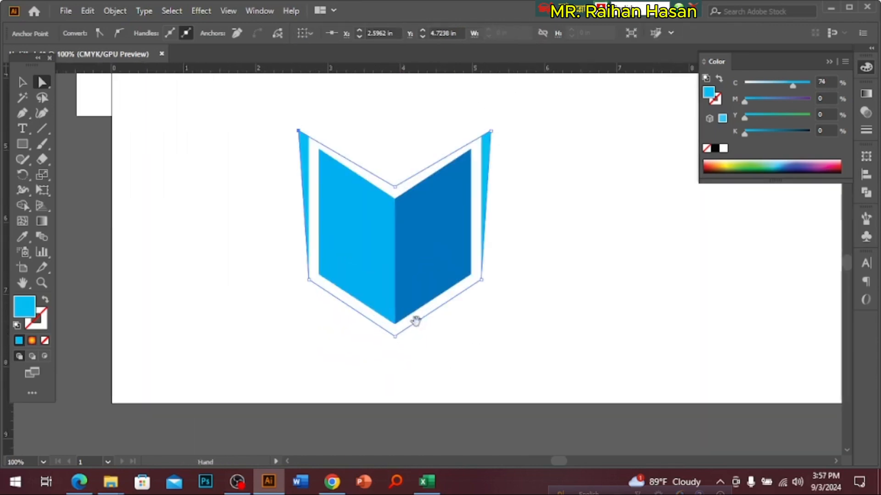
pyautogui.click(481, 279)
pyautogui.press('Right')
pyautogui.press('Right')
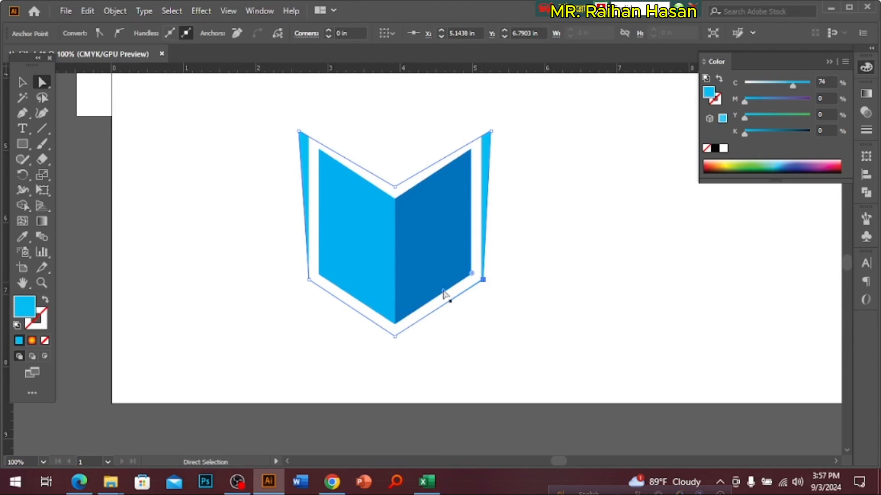
pyautogui.click(309, 280)
pyautogui.press('Left')
pyautogui.press('Left')
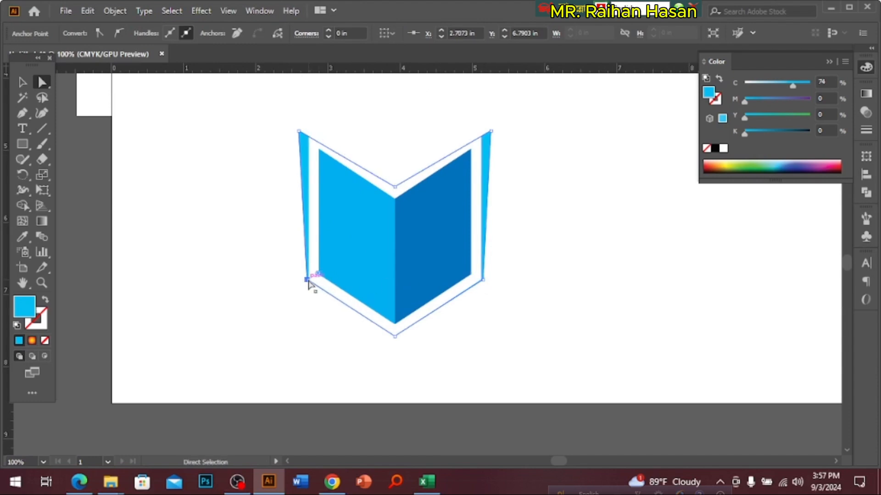
pyautogui.press('Left')
pyautogui.press('Left')
pyautogui.click(484, 281)
pyautogui.press('Right')
pyautogui.press('Right')
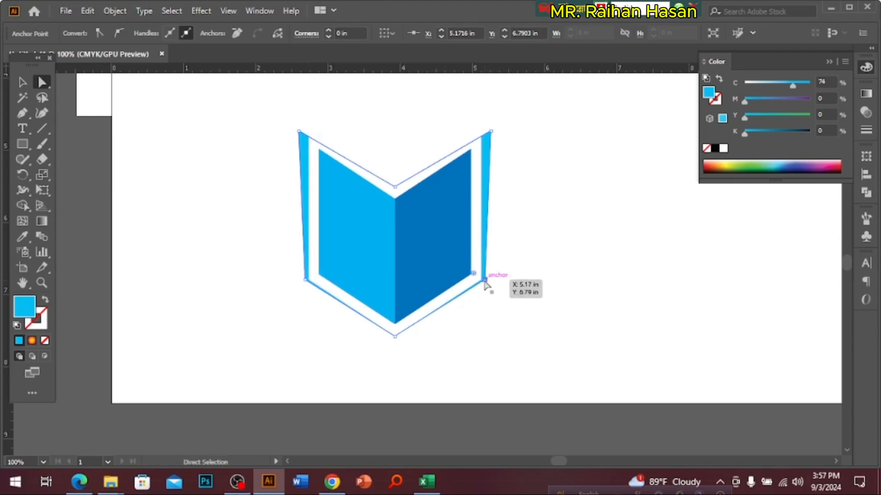
# Step: Nudge the offset shape's upper outer corners further outward, to about X 5.28 in and X 2.57 in
pyautogui.click(490, 132)
pyautogui.press('Right')
pyautogui.press('Right')
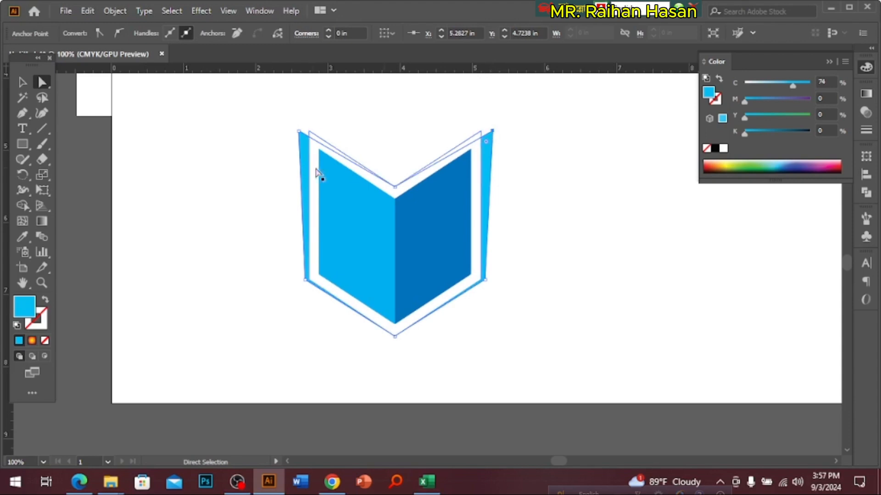
pyautogui.press('Left')
pyautogui.press('Left')
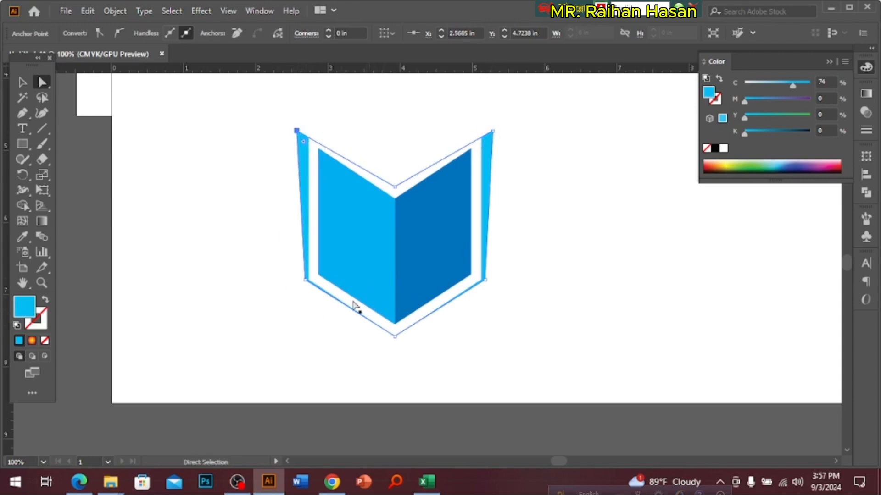
# Step: Try to lower the offset shape's right-hand bottom side corner to about Y 6.93 in
pyautogui.hotkey('ctrl', '=')
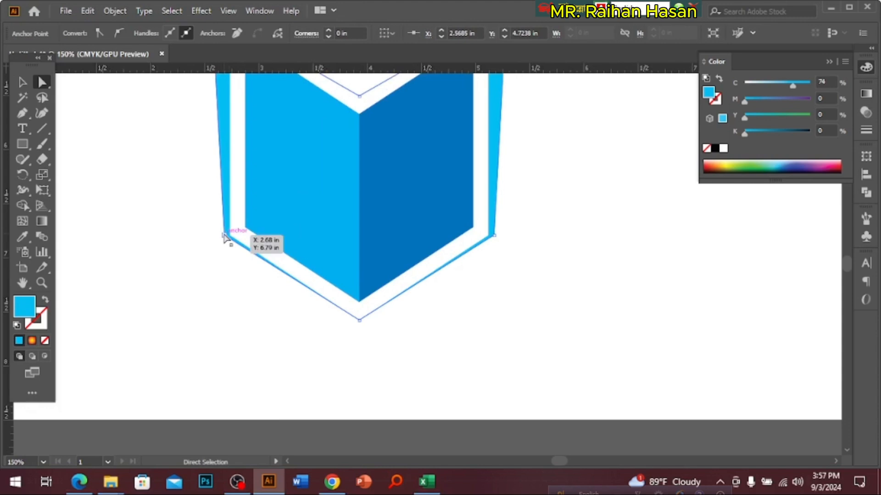
pyautogui.click(225, 235)
pyautogui.keyDown('ctrl'); pyautogui.click(393, 248); pyautogui.keyUp('ctrl')
pyautogui.hotkey('ctrl', '-')
pyautogui.hotkey('ctrl', '-')
pyautogui.hotkey('ctrl', '-')
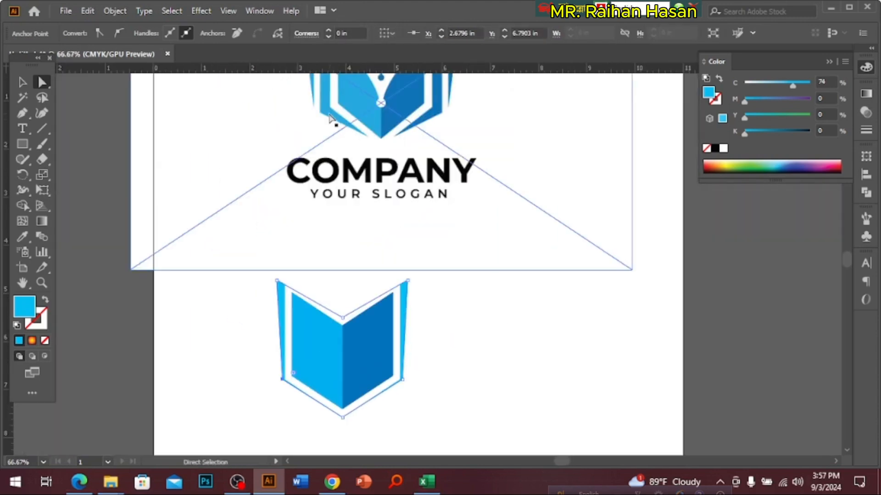
pyautogui.hotkey('ctrl', '=')
pyautogui.hotkey('ctrl', '=')
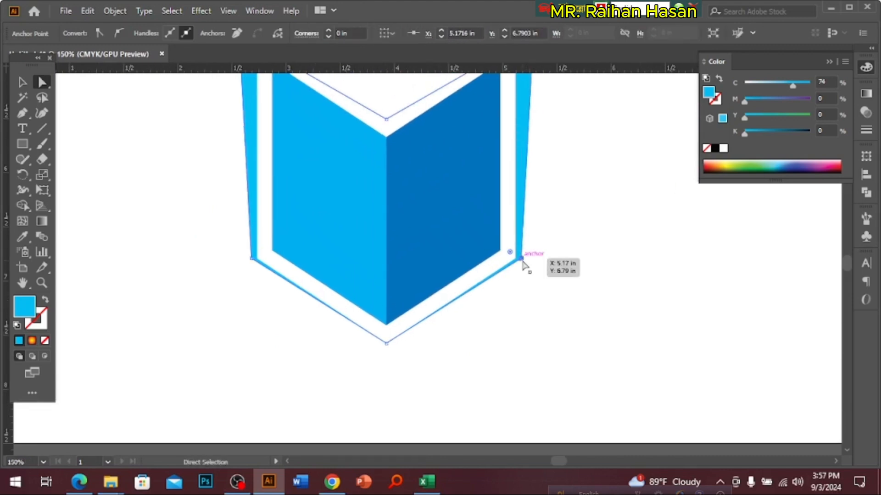
pyautogui.hotkey('shift', 'Down')
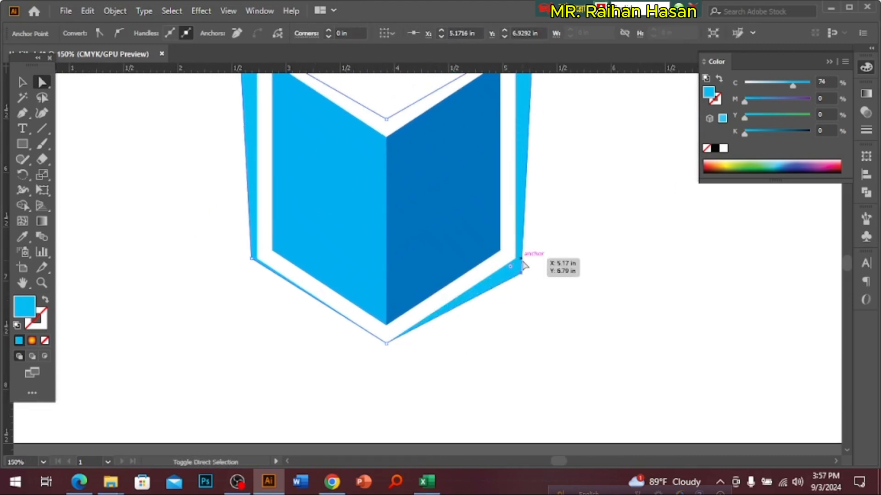
pyautogui.hotkey('ctrl', 'z')
# Step: Move both lower side corners of the offset shape slightly outward and down, thickening the page edges beneath the book
pyautogui.scroll(2, 459, 229)
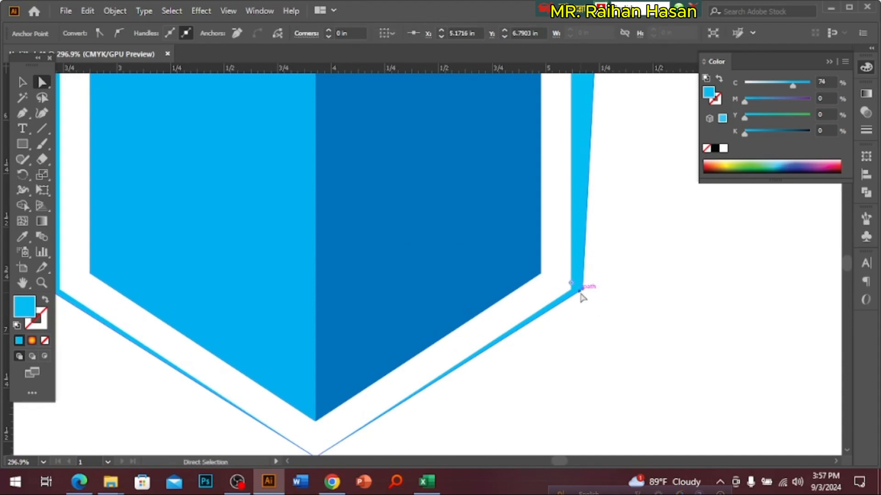
pyautogui.moveTo(580, 291); pyautogui.dragTo(587, 296)
pyautogui.moveTo(290, 316); pyautogui.dragTo(481, 289)
pyautogui.moveTo(238, 264); pyautogui.dragTo(234, 275)
# Step: Lower both upper outer corners of the cyan offset shape together by about 0.28 in
pyautogui.keyDown('ctrl'); pyautogui.keyDown('alt'); pyautogui.click(519, 230); pyautogui.keyUp('alt'); pyautogui.keyUp('ctrl')
pyautogui.keyDown('ctrl'); pyautogui.keyDown('alt'); pyautogui.click(518, 229); pyautogui.keyUp('alt'); pyautogui.keyUp('ctrl')
pyautogui.keyDown('ctrl'); pyautogui.keyDown('alt'); pyautogui.click(518, 230); pyautogui.keyUp('alt'); pyautogui.keyUp('ctrl')
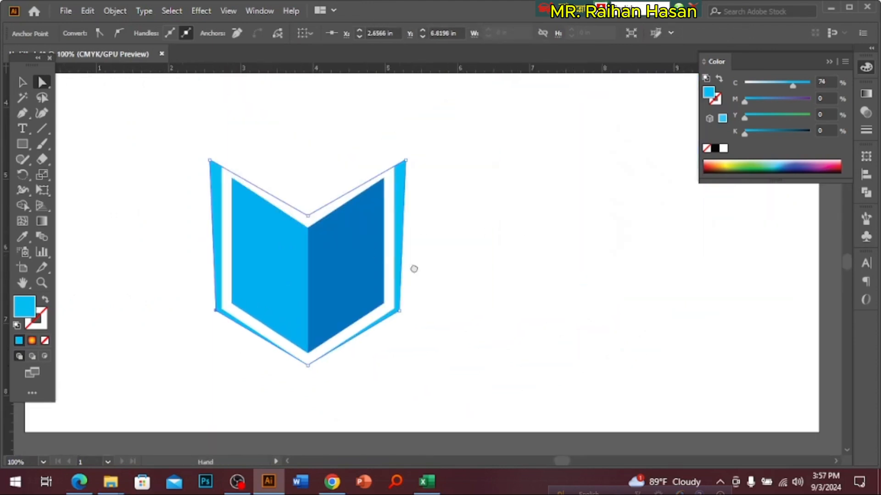
pyautogui.moveTo(414, 269); pyautogui.dragTo(453, 299)
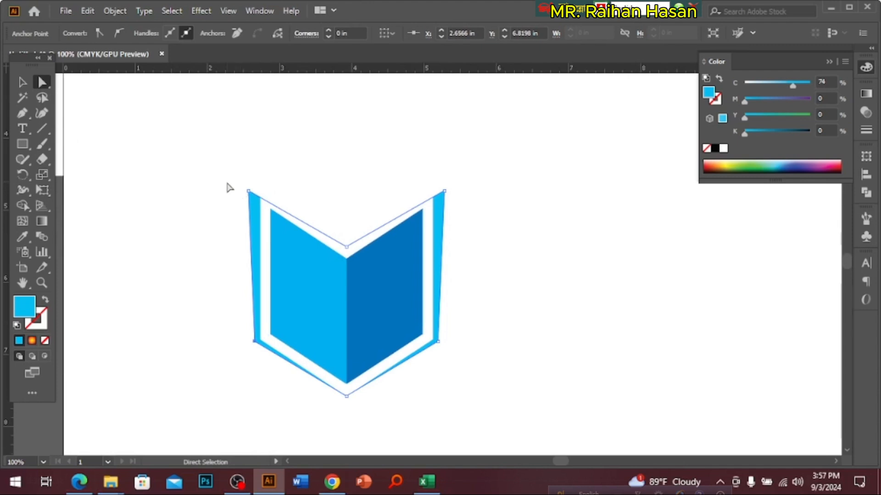
pyautogui.moveTo(229, 188); pyautogui.dragTo(476, 199)
pyautogui.click(457, 202)
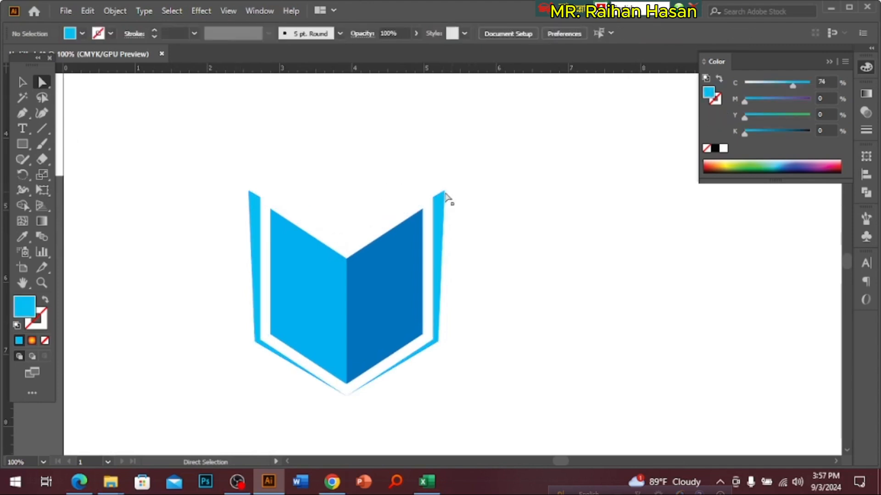
pyautogui.click(444, 190)
pyautogui.click(248, 191)
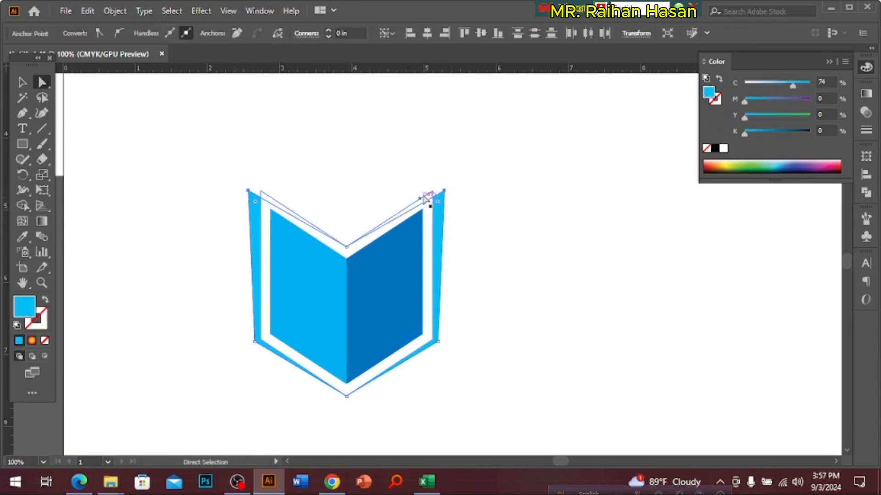
pyautogui.hotkey('shift', 'Down')
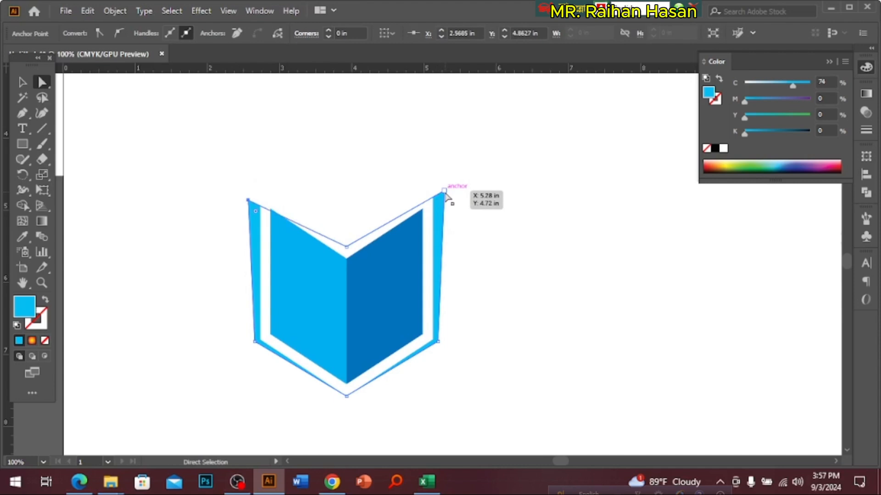
pyautogui.hotkey('ctrl', 'z')
pyautogui.keyDown('shift'); pyautogui.click(443, 191); pyautogui.keyUp('shift')
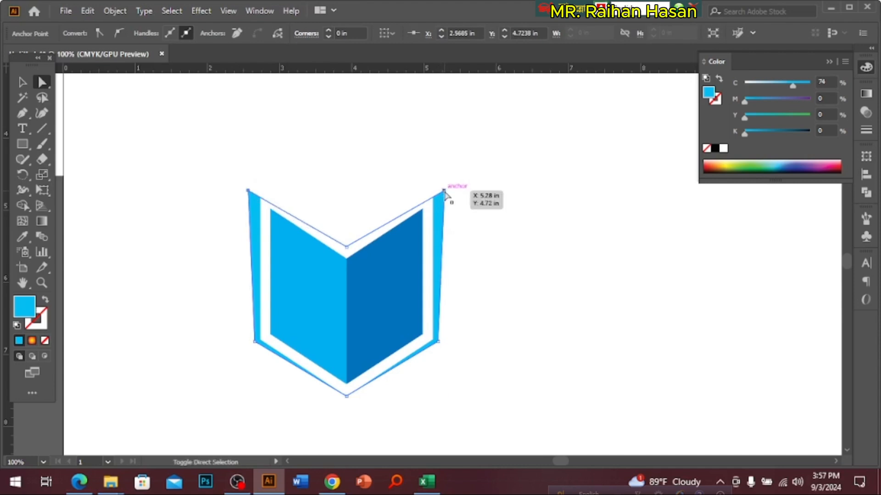
pyautogui.hotkey('shift', 'Down')
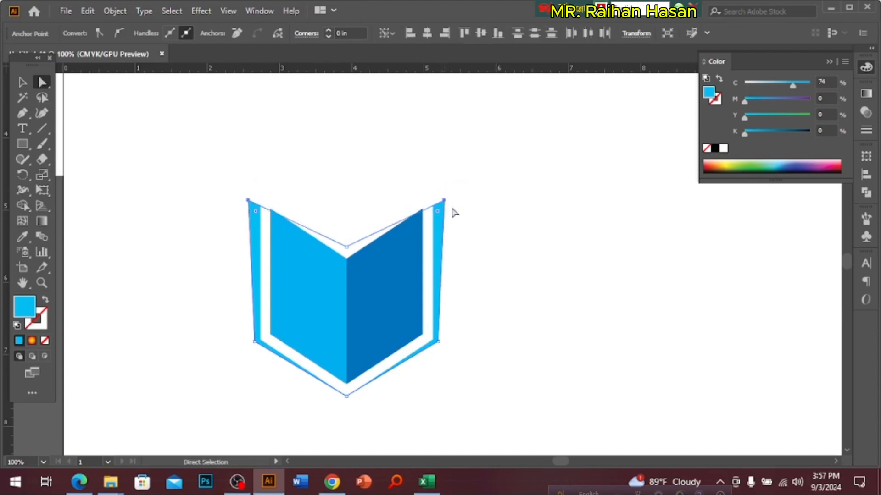
pyautogui.hotkey('shift', 'Down')
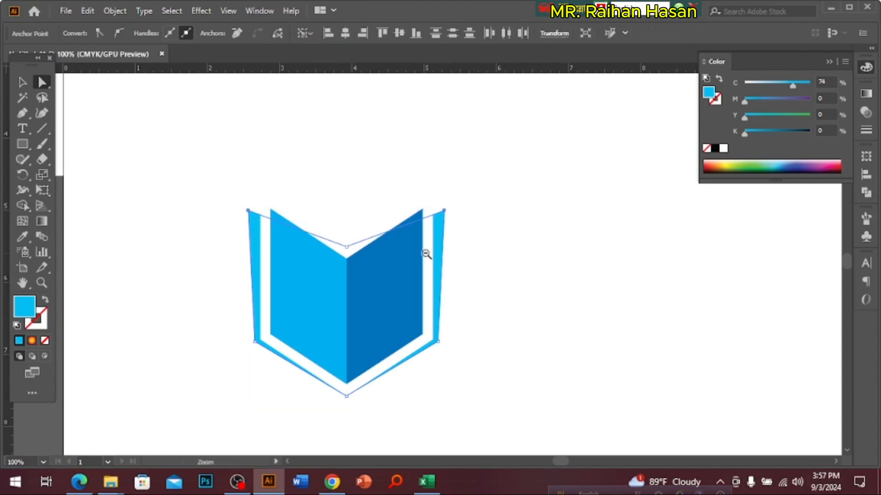
# Step: Compare the reshaped page edges with those of the reference company logo
pyautogui.keyDown('ctrl'); pyautogui.keyDown('alt'); pyautogui.click(427, 253); pyautogui.keyUp('alt'); pyautogui.keyUp('ctrl')
pyautogui.keyDown('ctrl'); pyautogui.keyDown('alt'); pyautogui.click(427, 253); pyautogui.keyUp('alt'); pyautogui.keyUp('ctrl')
pyautogui.moveTo(431, 252); pyautogui.dragTo(403, 334)
pyautogui.keyDown('shift'); pyautogui.click(422, 221); pyautogui.keyUp('shift')
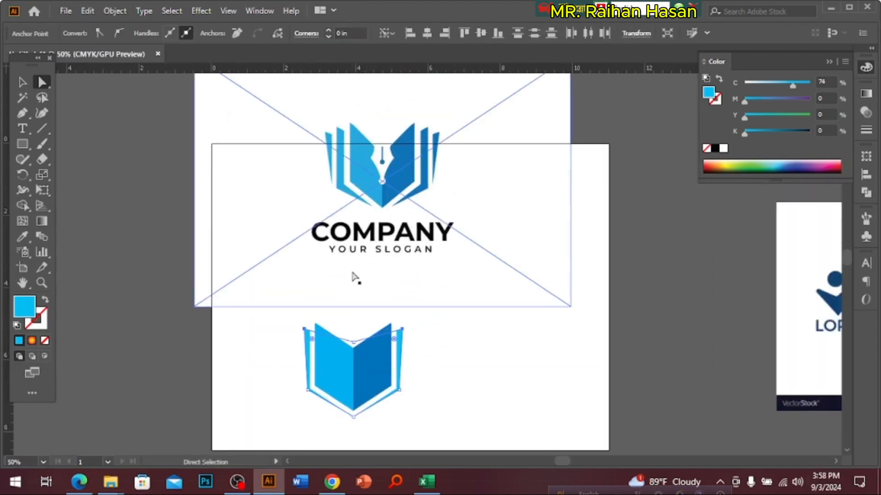
pyautogui.keyDown('shift'); pyautogui.click(379, 305); pyautogui.keyUp('shift')
pyautogui.click(23, 83)
pyautogui.click(436, 303)
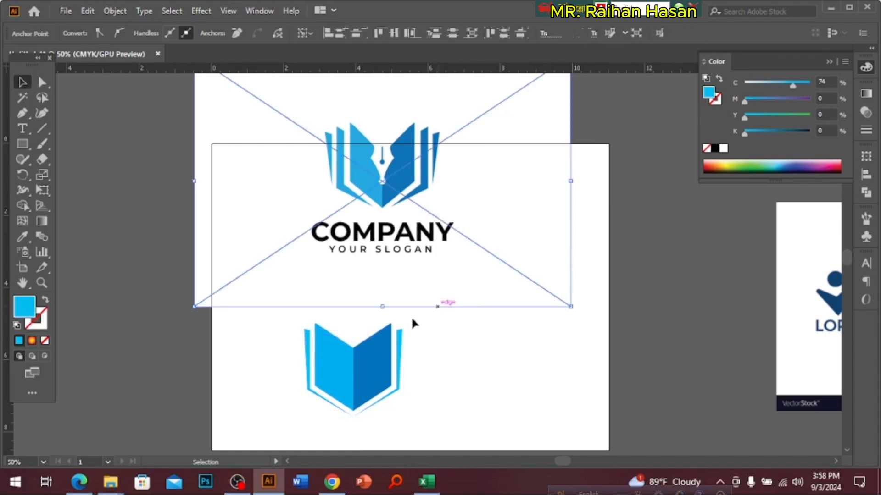
pyautogui.hotkey('ctrl', '2')
# Step: Duplicate the cyan offset shape in place behind the original and fill the copy with 100% yellow
pyautogui.click(380, 347)
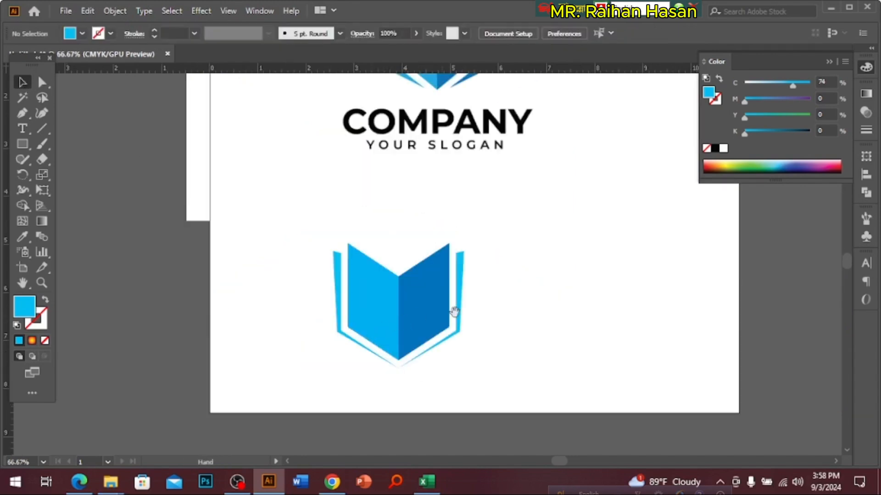
pyautogui.press('a')
pyautogui.click(463, 287)
pyautogui.press('space')
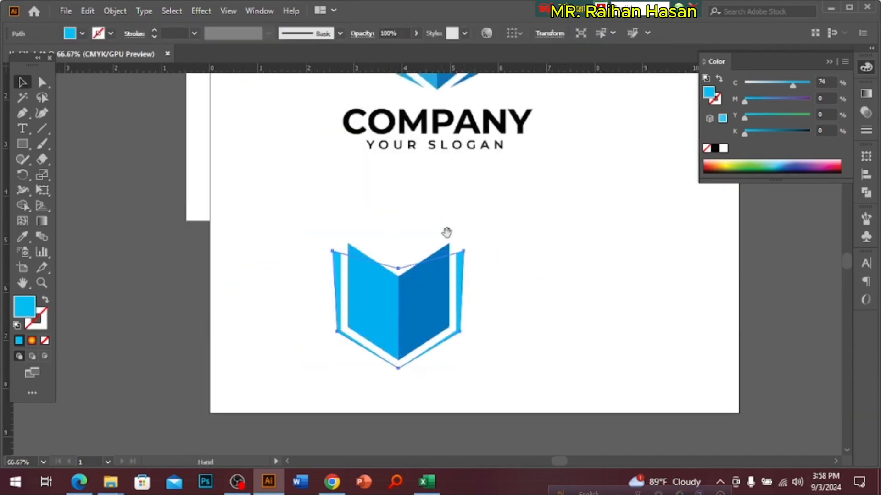
pyautogui.moveTo(446, 233); pyautogui.dragTo(425, 300)
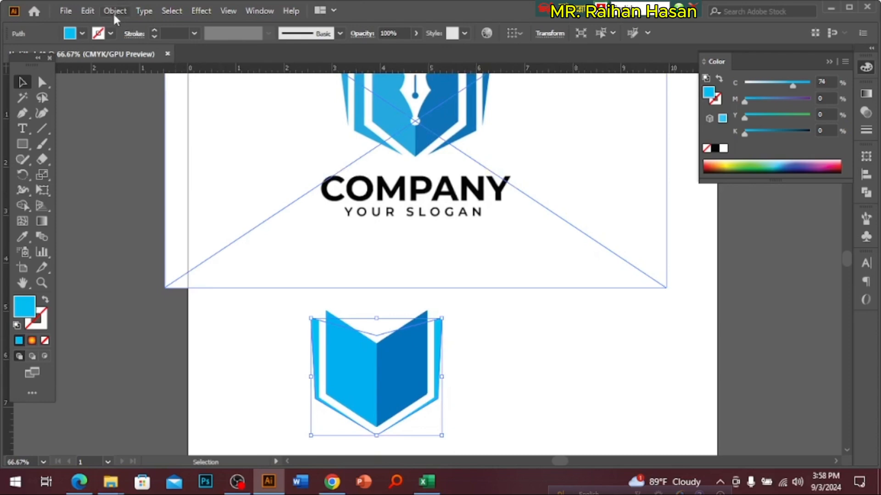
pyautogui.click(727, 148)
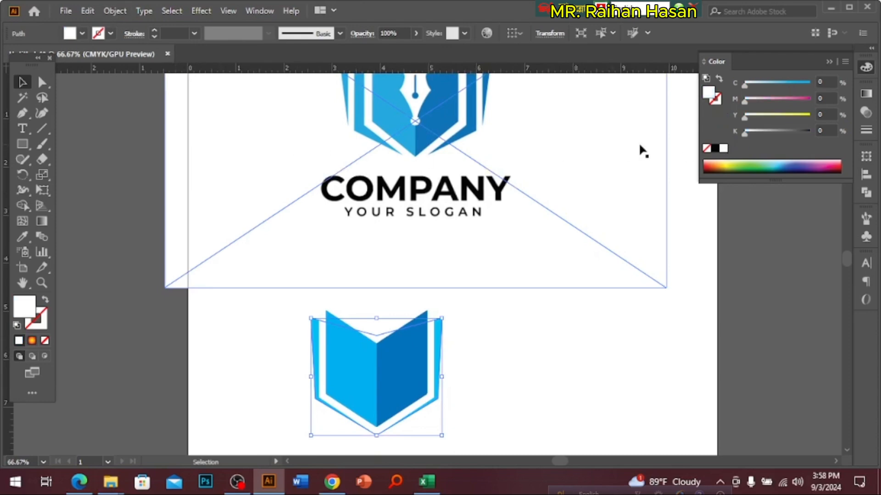
pyautogui.moveTo(786, 118); pyautogui.dragTo(842, 126)
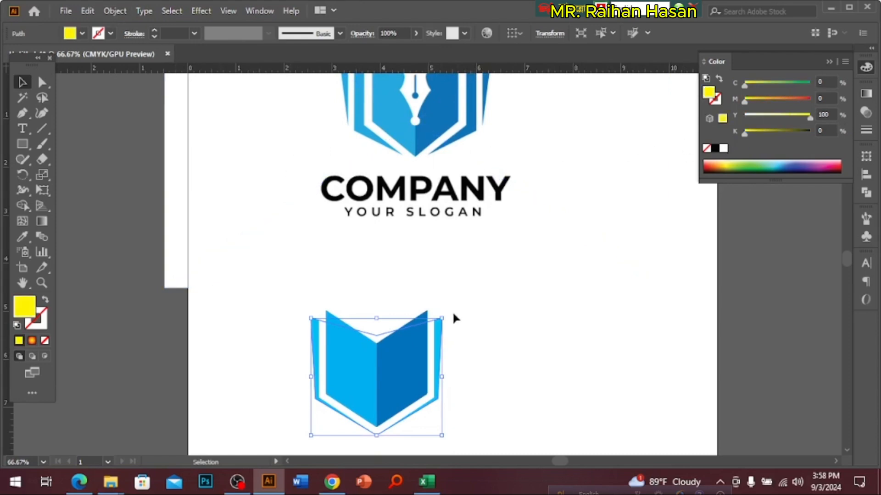
# Step: Offset the yellow copy's path outward by 0.125 in with miter joins and a miter limit of 4
pyautogui.click(118, 12)
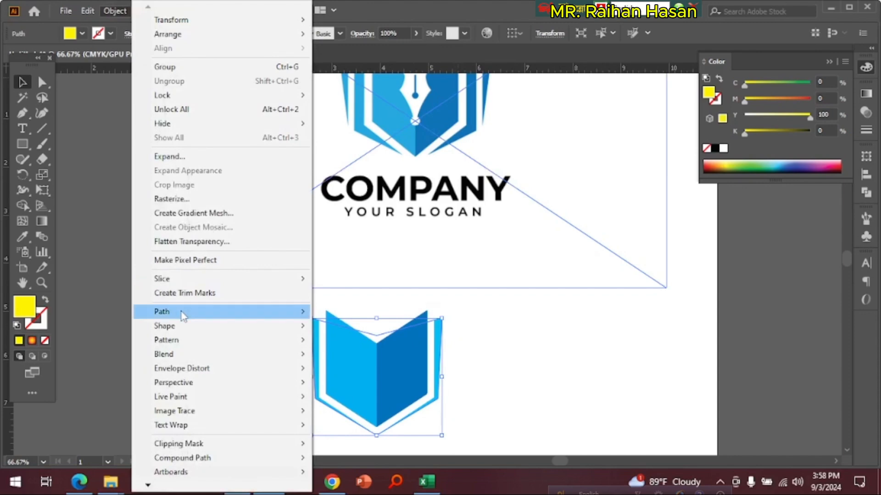
pyautogui.moveTo(183, 312)
pyautogui.click(353, 359)
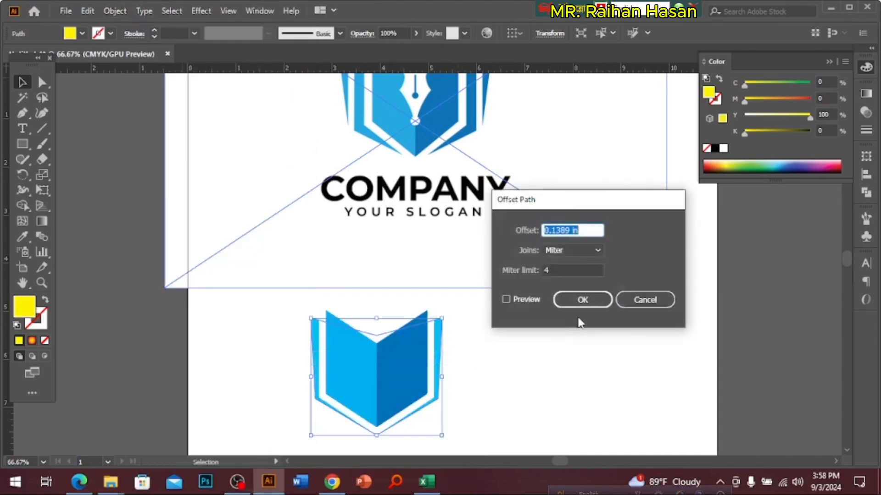
pyautogui.click(515, 299)
pyautogui.click(564, 230)
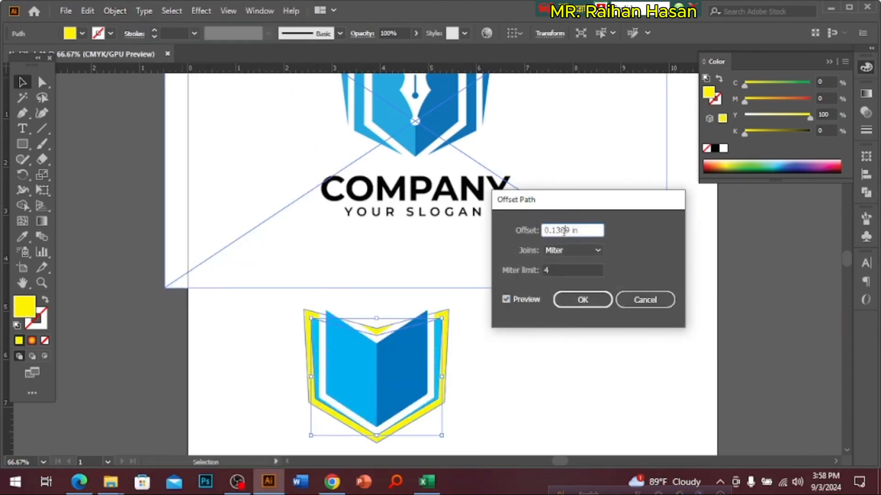
pyautogui.press('Down')
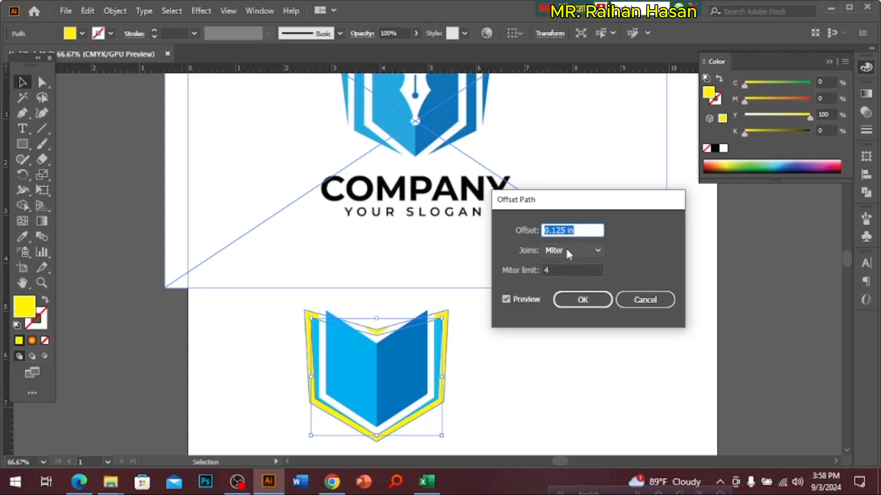
pyautogui.click(584, 301)
# Step: Fill the newly enlarged offset shape behind the pages with white
pyautogui.click(724, 149)
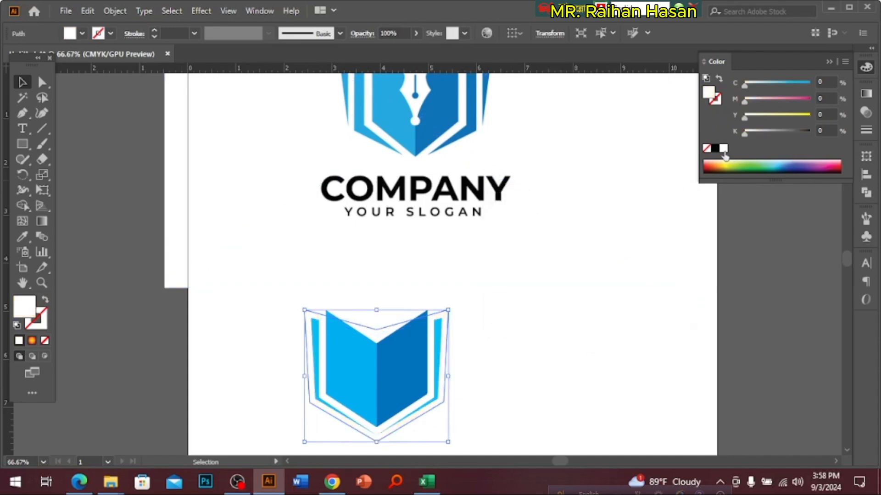
pyautogui.press('a')
pyautogui.hotkey('ctrl', '=')
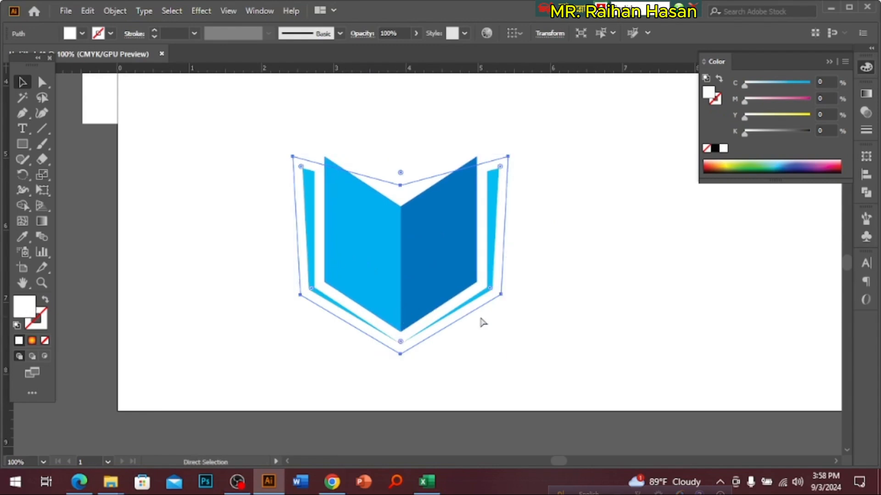
# Step: Fill the enlarged white offset shape with 100% cyan and 66% magenta, and pull its two upper corner points outward
pyautogui.press('v')
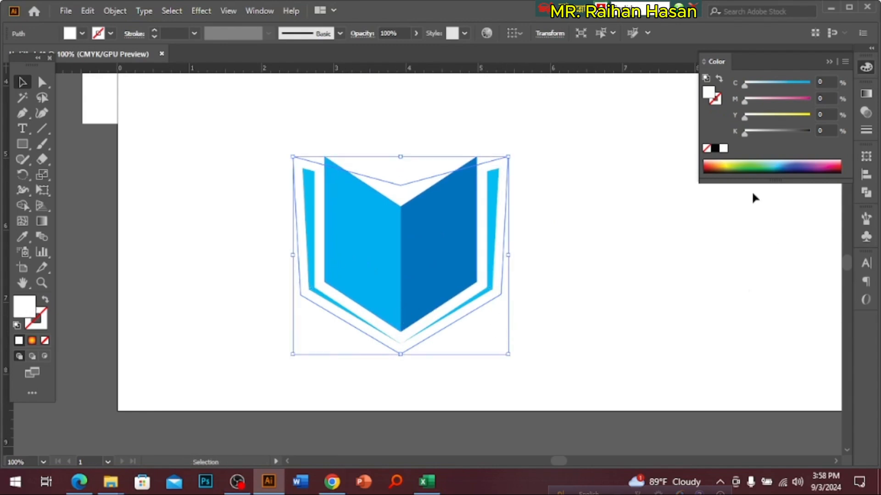
pyautogui.moveTo(768, 85); pyautogui.dragTo(787, 101)
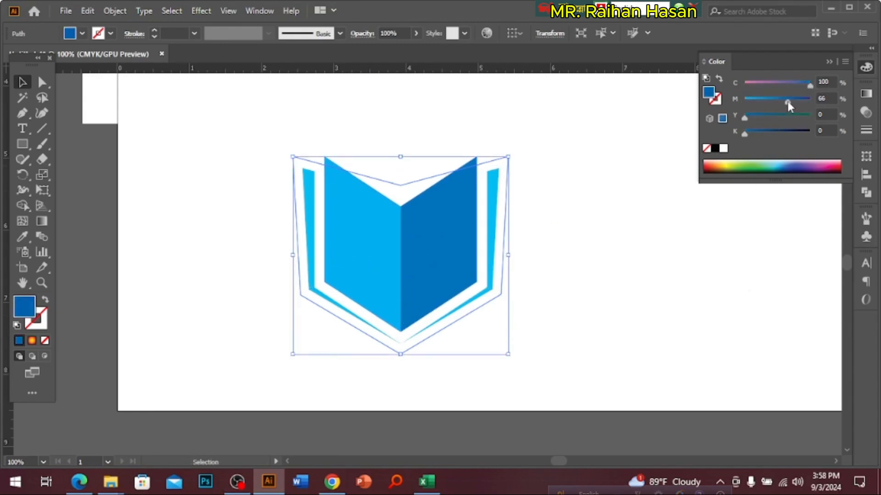
pyautogui.click(42, 82)
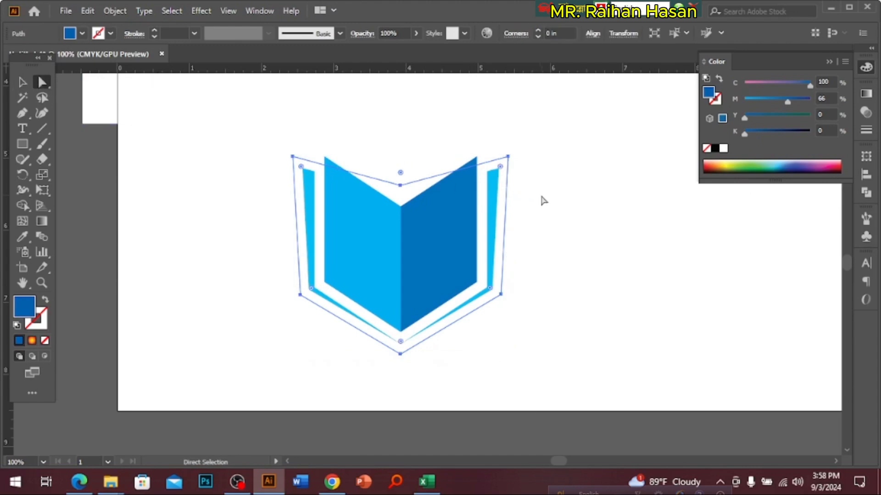
pyautogui.click(510, 159)
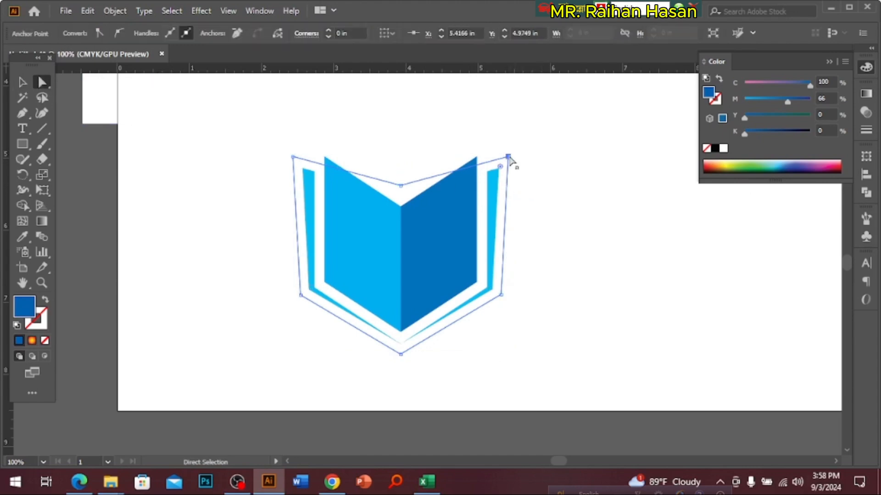
pyautogui.moveTo(509, 158); pyautogui.dragTo(518, 157)
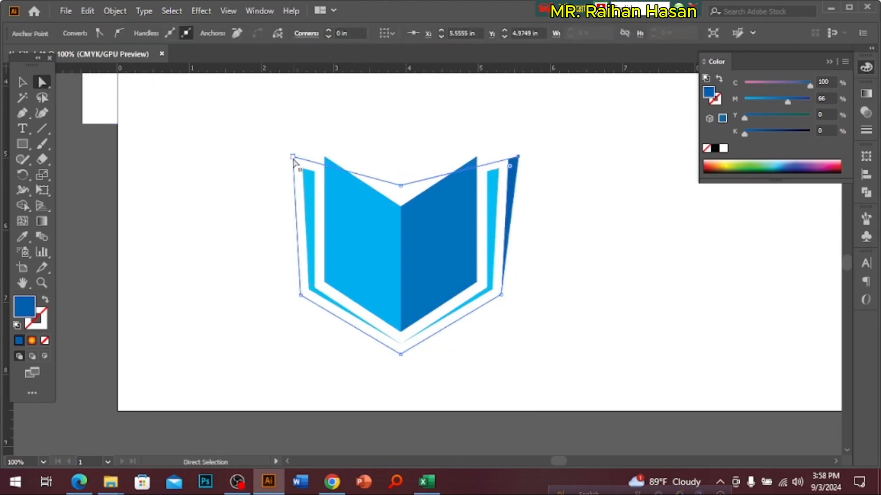
pyautogui.moveTo(294, 158); pyautogui.dragTo(282, 157)
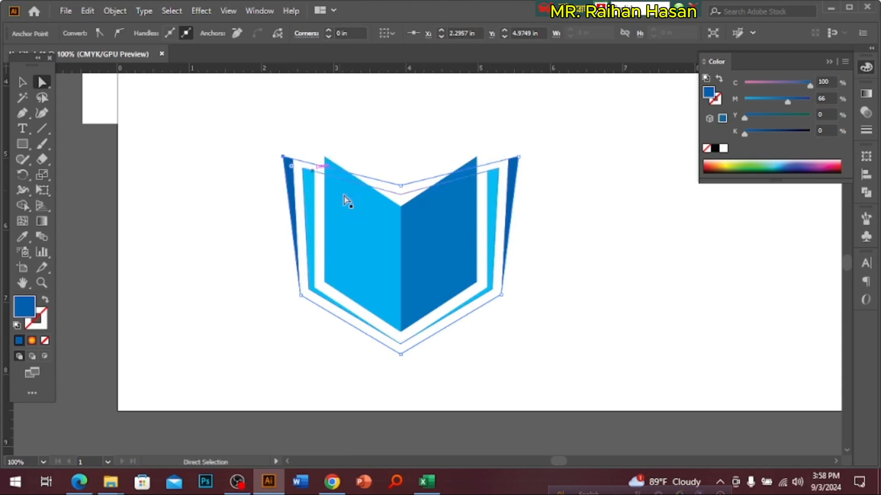
# Step: Lower the top edge of the dark blue offset shape so its tips sit below those of the cyan page
pyautogui.keyDown('ctrl'); pyautogui.keyDown('alt'); pyautogui.click(423, 238); pyautogui.keyUp('alt'); pyautogui.keyUp('ctrl')
pyautogui.press('v')
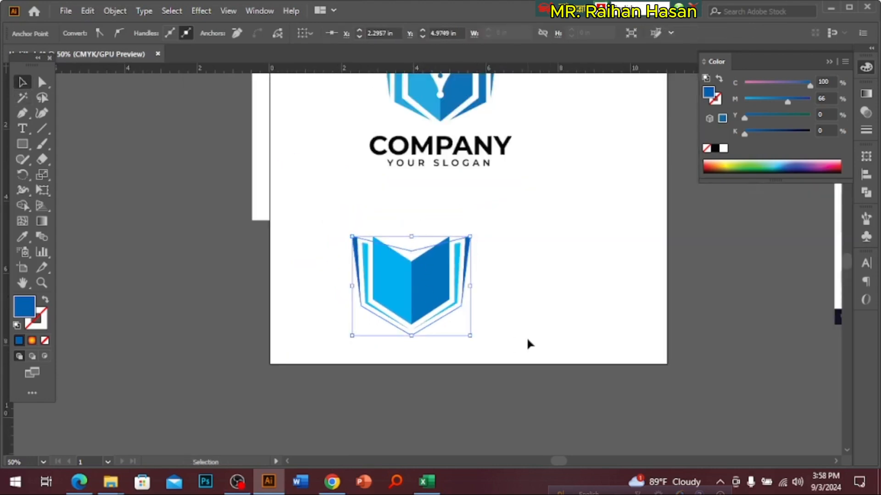
pyautogui.click(528, 339)
pyautogui.moveTo(474, 255); pyautogui.dragTo(488, 331)
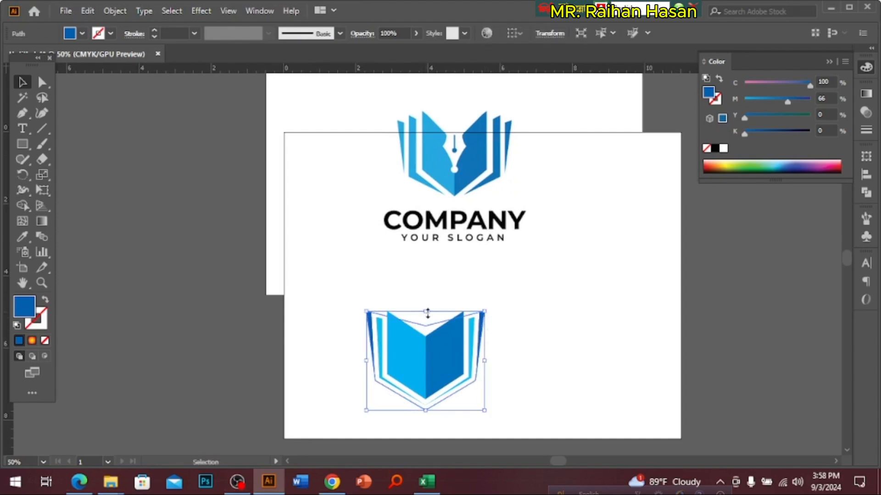
pyautogui.moveTo(426, 313); pyautogui.dragTo(422, 327)
pyautogui.click(549, 369)
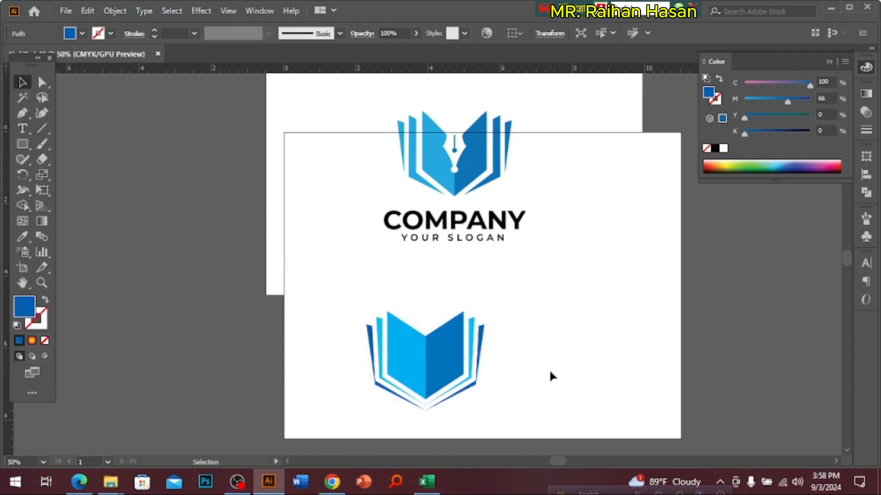
# Step: Raise the bottom edge of the dark blue shape to meet the lower tip of the page in front of it
pyautogui.press('z')
pyautogui.moveTo(460, 392); pyautogui.dragTo(461, 362)
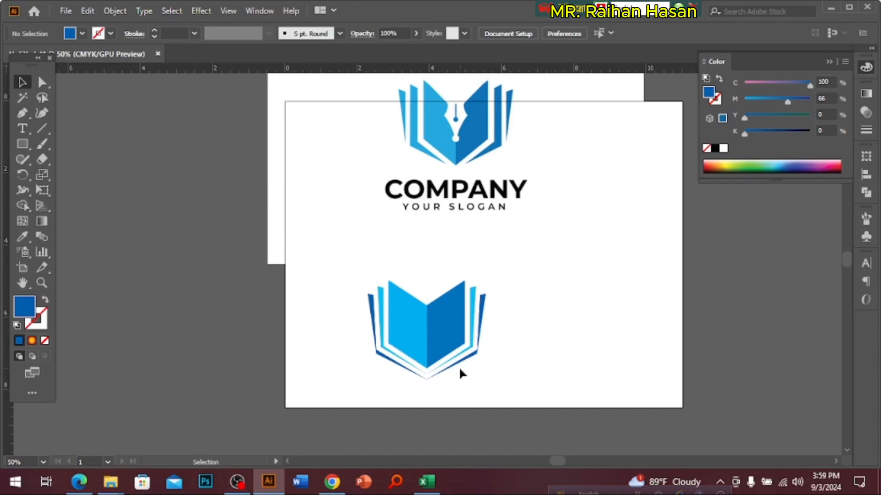
pyautogui.keyDown('ctrl'); pyautogui.doubleClick(425, 345); pyautogui.keyUp('ctrl')
pyautogui.moveTo(459, 293); pyautogui.dragTo(438, 359)
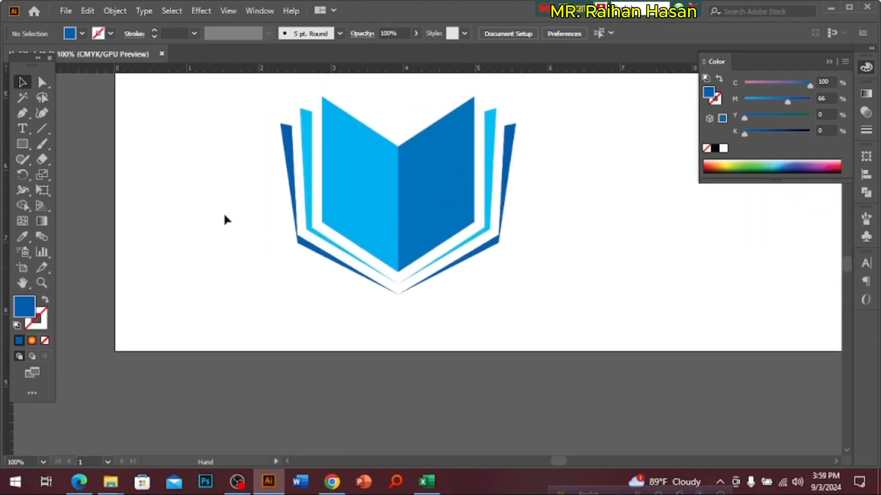
pyautogui.click(293, 162)
pyautogui.moveTo(397, 294); pyautogui.dragTo(399, 281)
pyautogui.click(482, 353)
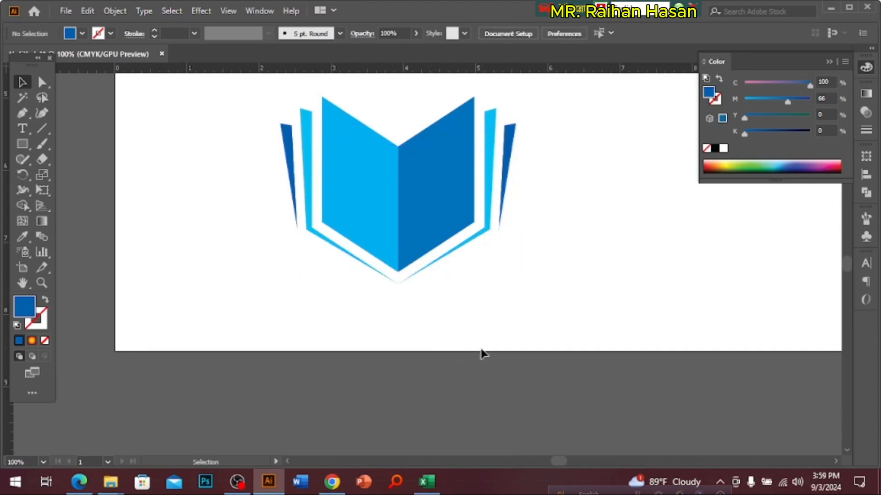
# Step: Compare the layered pages with the reference company logo and examine the shape of its pen nib
pyautogui.keyDown('ctrl'); pyautogui.keyDown('alt'); pyautogui.click(460, 271); pyautogui.keyUp('alt'); pyautogui.keyUp('ctrl')
pyautogui.keyDown('ctrl'); pyautogui.keyDown('alt'); pyautogui.click(459, 270); pyautogui.keyUp('alt'); pyautogui.keyUp('ctrl')
pyautogui.moveTo(407, 220); pyautogui.dragTo(442, 360)
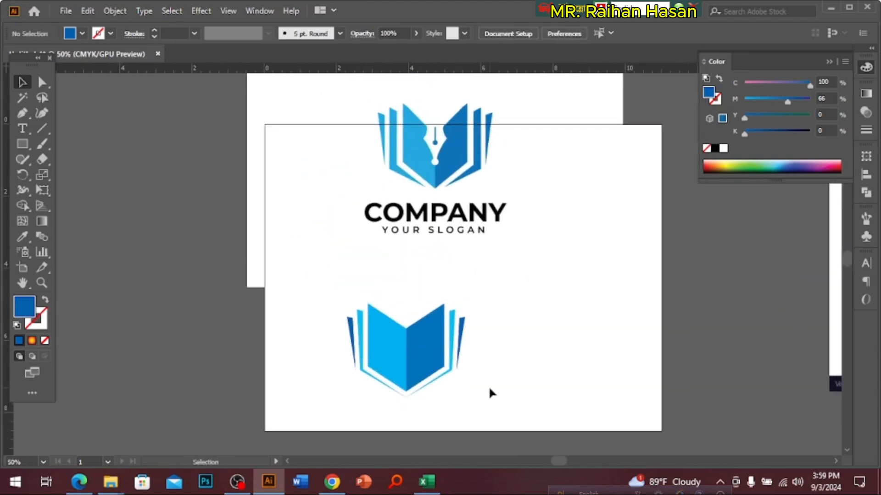
pyautogui.keyDown('ctrl'); pyautogui.click(420, 331); pyautogui.keyUp('ctrl')
pyautogui.scroll(2, 484, 334)
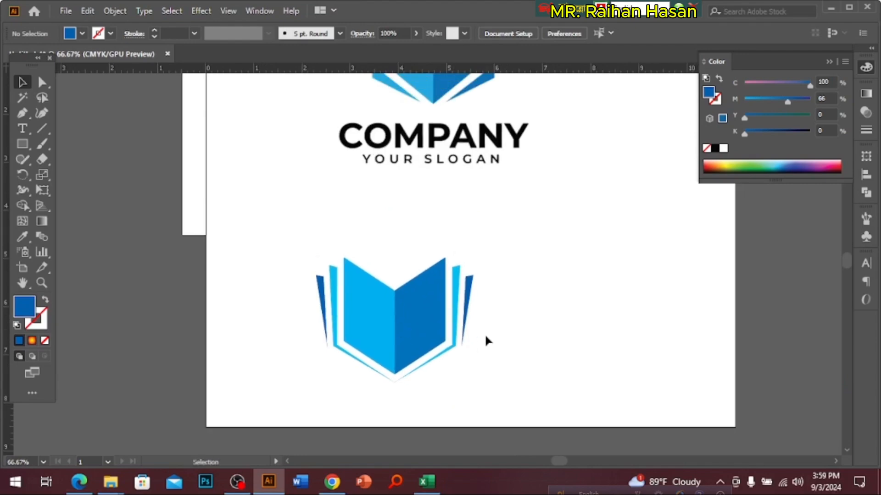
pyautogui.keyDown('ctrl'); pyautogui.click(448, 314); pyautogui.keyUp('ctrl')
pyautogui.moveTo(543, 243); pyautogui.dragTo(158, 327)
pyautogui.click(538, 343)
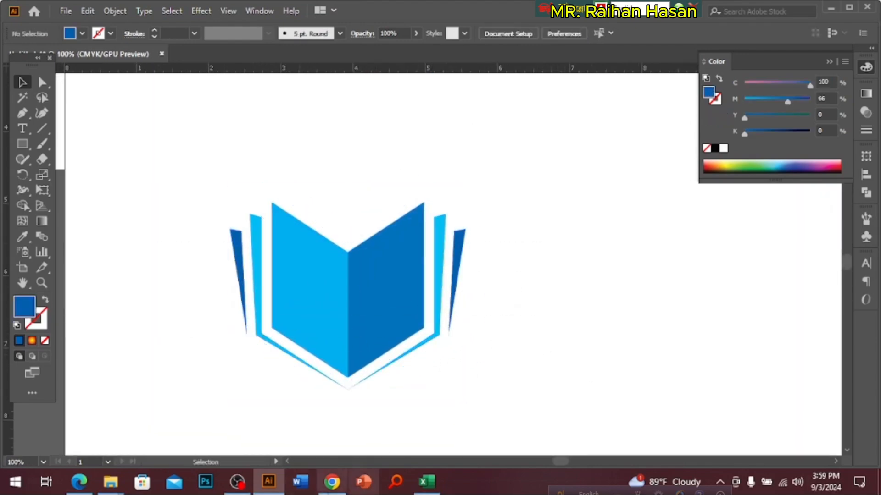
pyautogui.scroll(10, 391, 246)
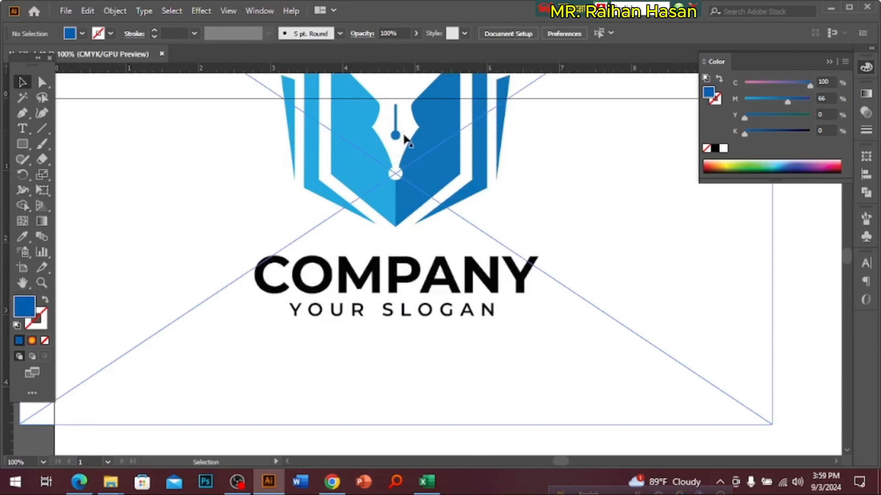
pyautogui.keyDown('ctrl'); pyautogui.keyDown('alt'); pyautogui.click(426, 203); pyautogui.keyUp('alt'); pyautogui.keyUp('ctrl')
pyautogui.moveTo(423, 325); pyautogui.dragTo(361, 287)
pyautogui.keyDown('ctrl'); pyautogui.click(483, 258); pyautogui.keyUp('ctrl')
pyautogui.moveTo(395, 338); pyautogui.dragTo(411, 386)
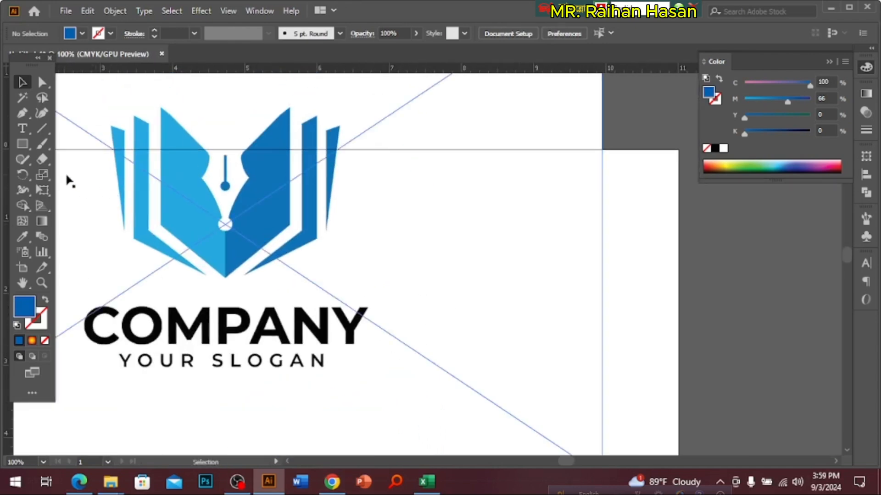
# Step: Create a three-sided polygon with a radius of 0.6944 in on the blank area beside the reference logo
pyautogui.click(22, 144)
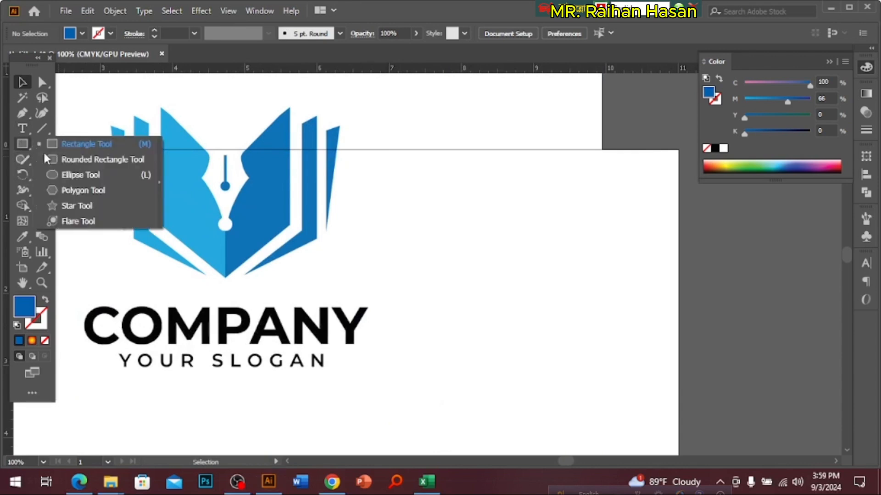
pyautogui.click(74, 195)
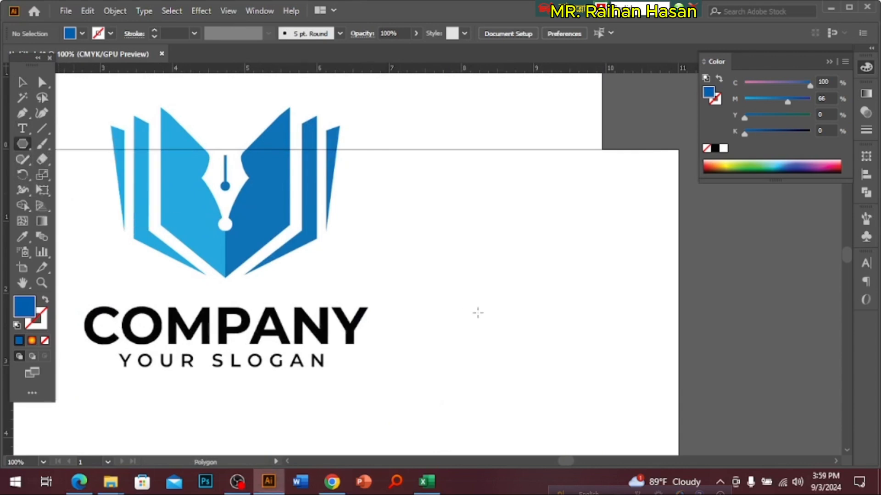
pyautogui.click(453, 263)
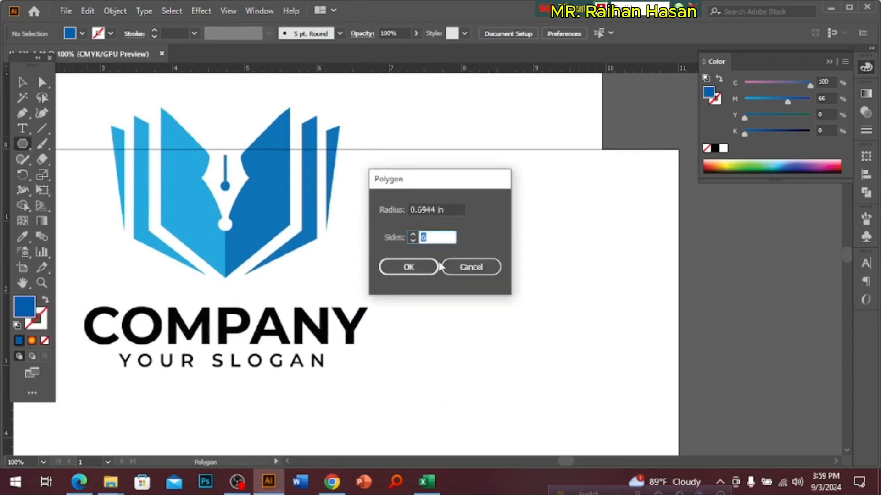
pyautogui.write('3')
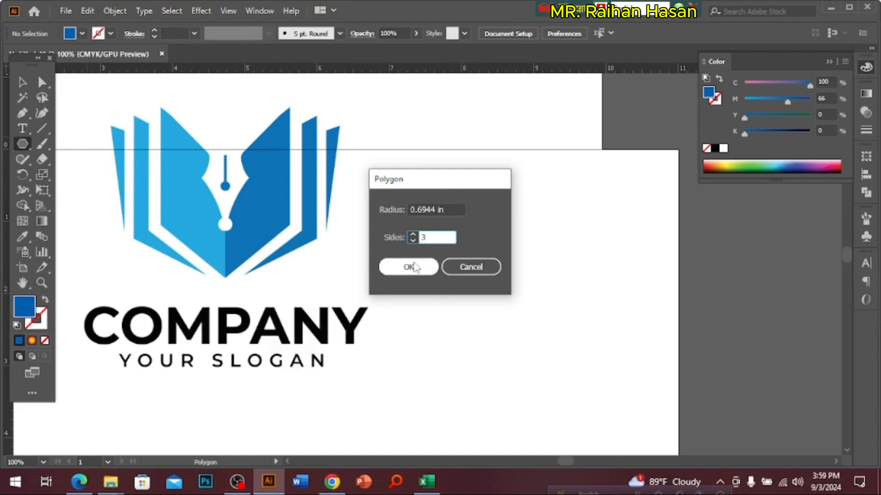
pyautogui.click(426, 267)
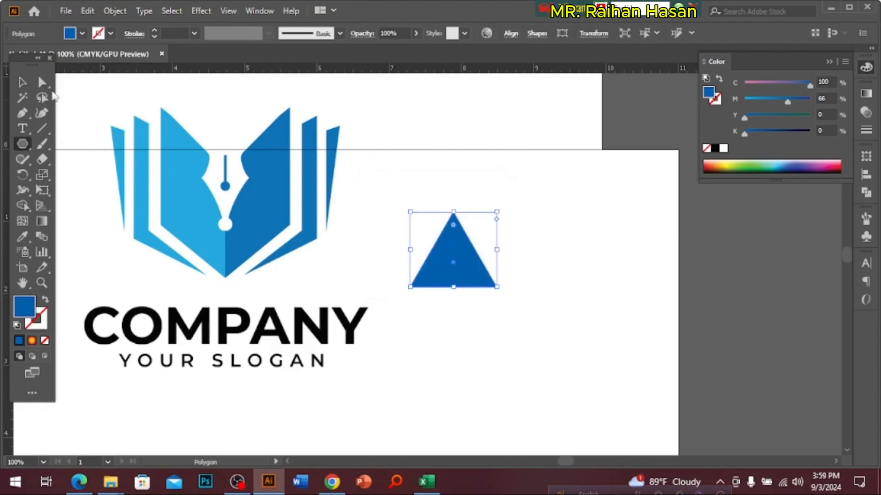
# Step: Turn the triangle to point downward and scale it down proportionally
pyautogui.click(22, 82)
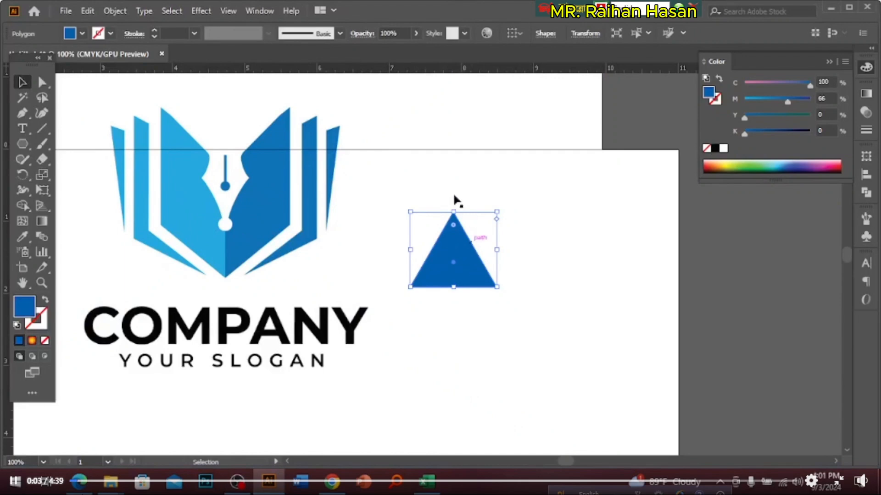
pyautogui.moveTo(450, 208); pyautogui.dragTo(448, 295)
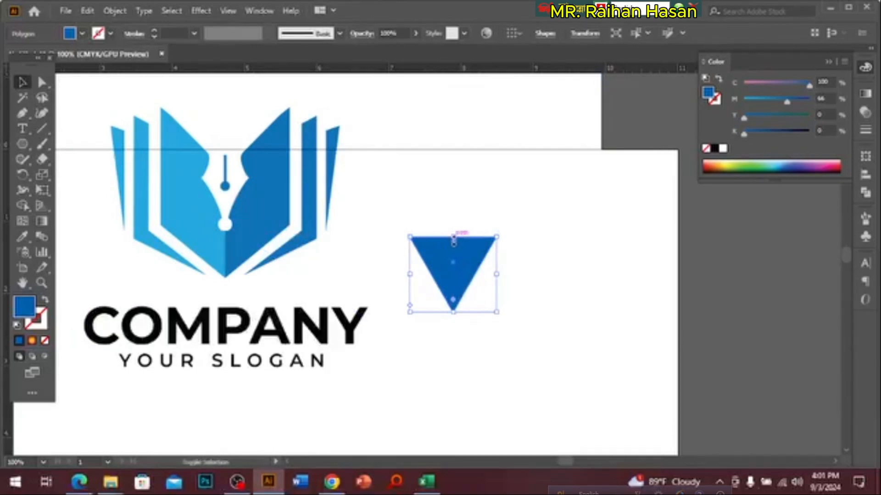
pyautogui.moveTo(454, 238); pyautogui.dragTo(452, 268)
pyautogui.moveTo(448, 294); pyautogui.dragTo(432, 299)
# Step: Draw a rectangle about 0.67 in wide and 1 in tall on top of the inverted triangle's flat edge
pyautogui.hotkey('ctrl', 'space')
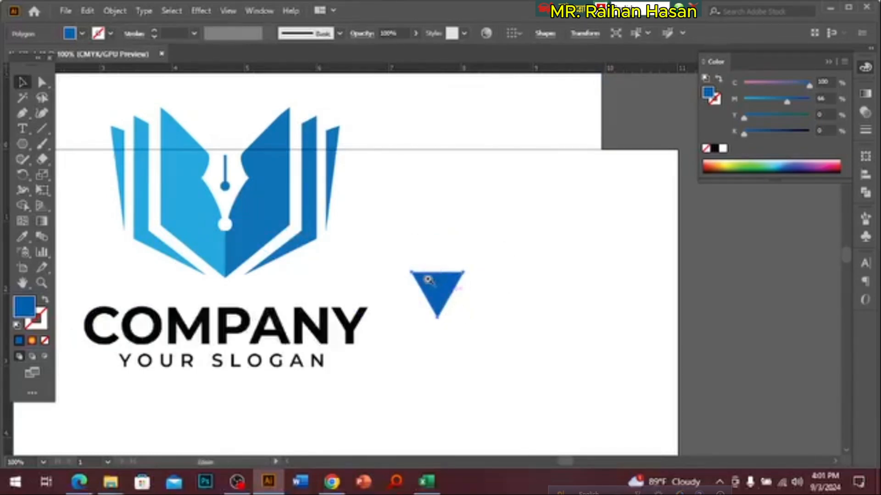
pyautogui.click(429, 280)
pyautogui.click(23, 145)
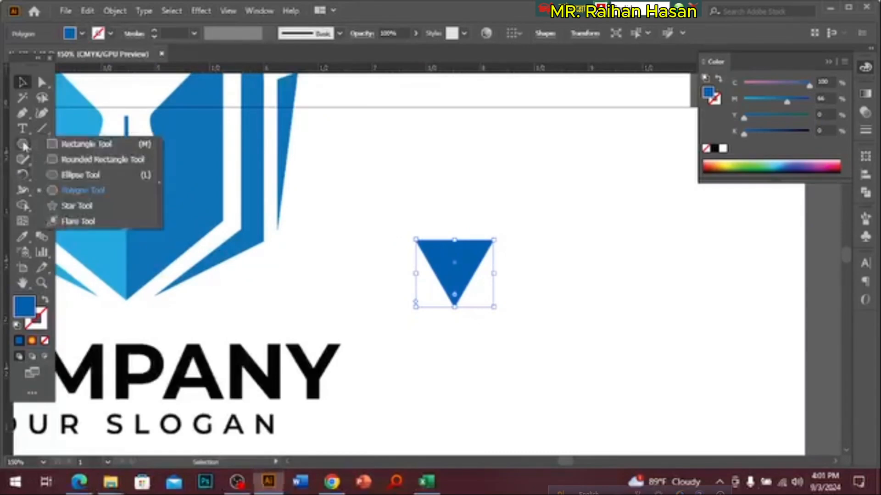
pyautogui.click(87, 144)
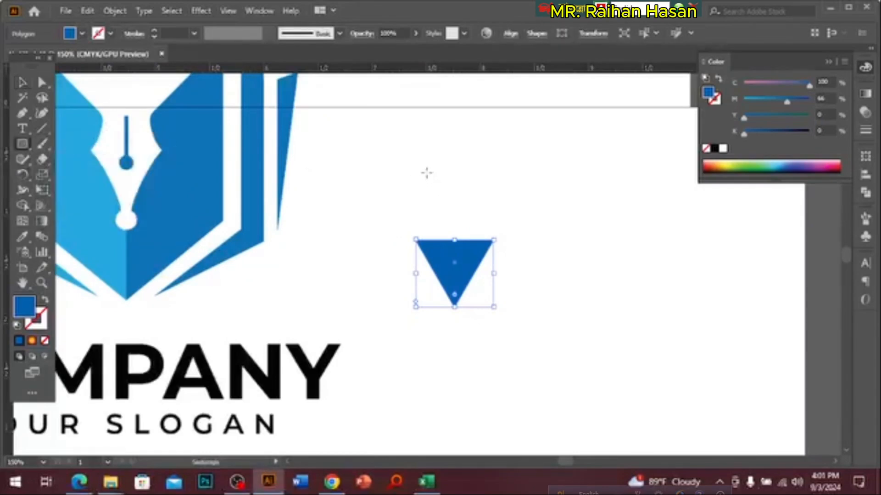
pyautogui.moveTo(421, 132); pyautogui.dragTo(494, 239)
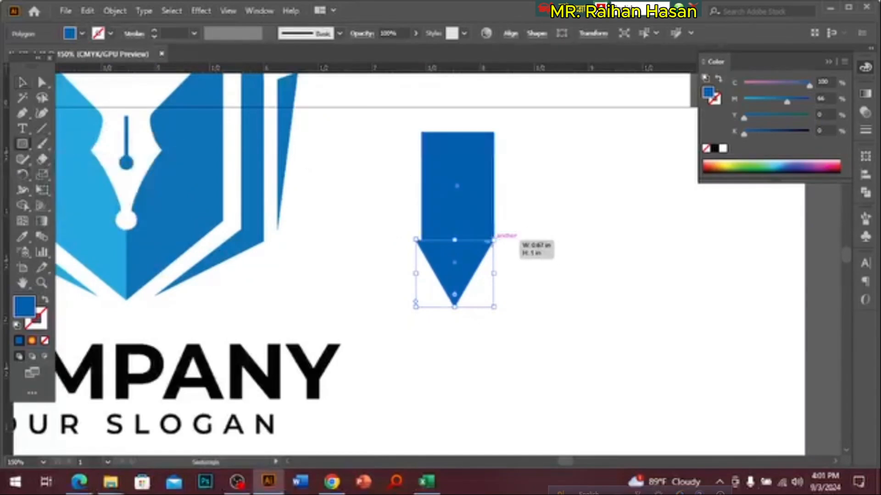
# Step: Extend the rectangle's left side to the triangle's width and lower its top edge to shorten it
pyautogui.click(25, 83)
pyautogui.scroll(1, 446, 207)
pyautogui.moveTo(447, 204); pyautogui.dragTo(426, 238)
pyautogui.moveTo(393, 213); pyautogui.dragTo(384, 213)
pyautogui.moveTo(465, 268); pyautogui.dragTo(440, 310)
pyautogui.moveTo(413, 186); pyautogui.dragTo(414, 219)
# Step: Lock the linked reference logo image in place
pyautogui.click(395, 262)
pyautogui.scroll(2, 395, 259)
pyautogui.moveTo(438, 333); pyautogui.dragTo(422, 314)
pyautogui.scroll(-2, 503, 289)
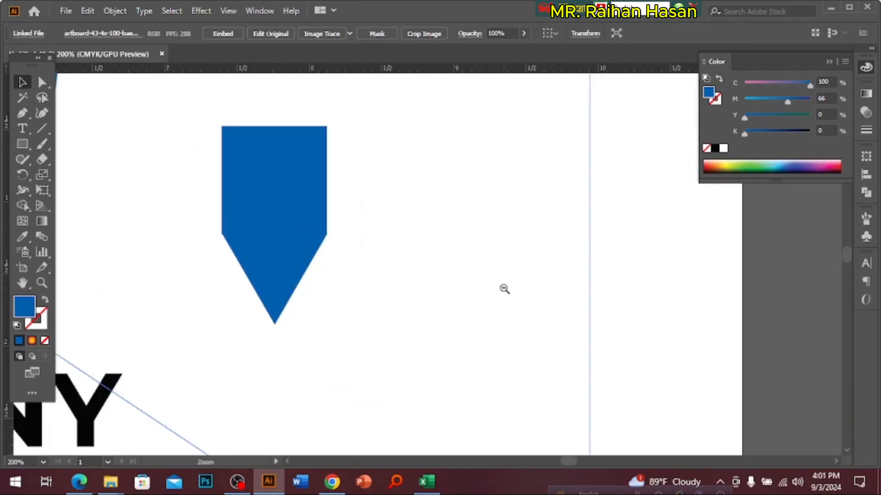
pyautogui.scroll(-1, 222, 305)
pyautogui.hotkey('ctrl', '2')
# Step: Select the rectangle together with the triangle and align their right edges
pyautogui.moveTo(205, 183); pyautogui.dragTo(455, 334)
pyautogui.keyDown('ctrl'); pyautogui.click(473, 272); pyautogui.keyUp('ctrl')
pyautogui.click(439, 236)
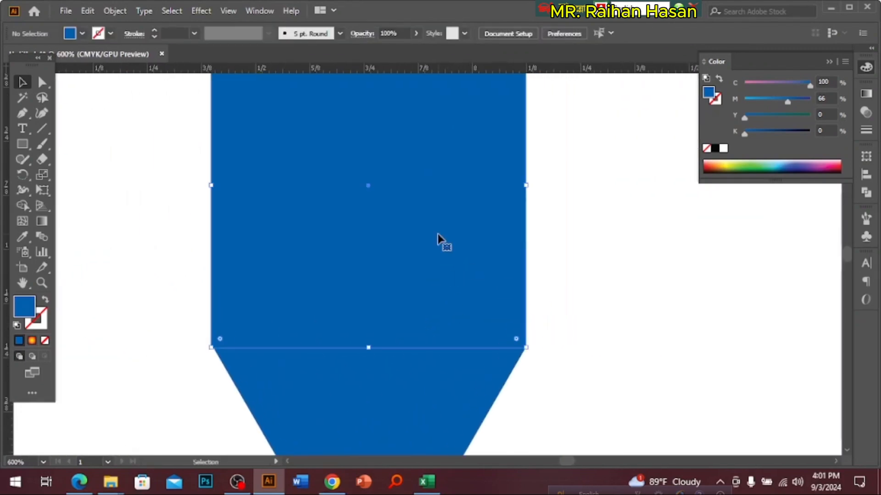
pyautogui.keyDown('ctrl'); pyautogui.click(390, 308); pyautogui.keyUp('ctrl')
pyautogui.moveTo(388, 295); pyautogui.dragTo(543, 227)
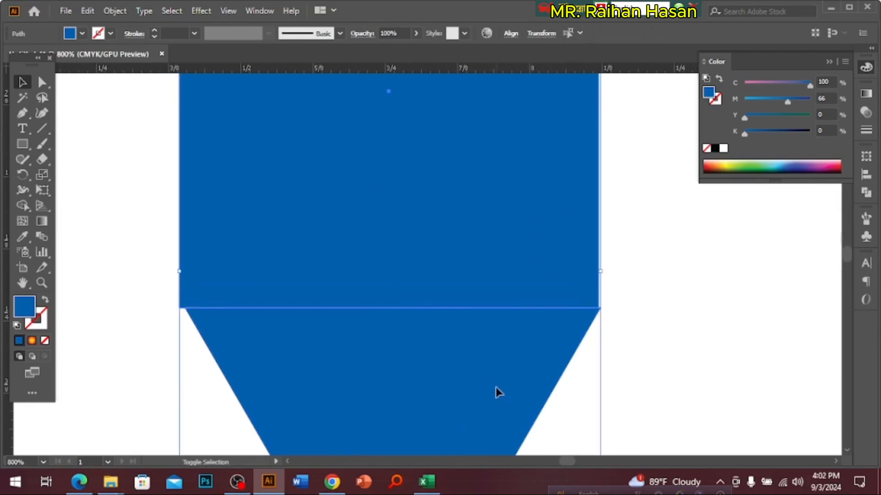
pyautogui.click(864, 177)
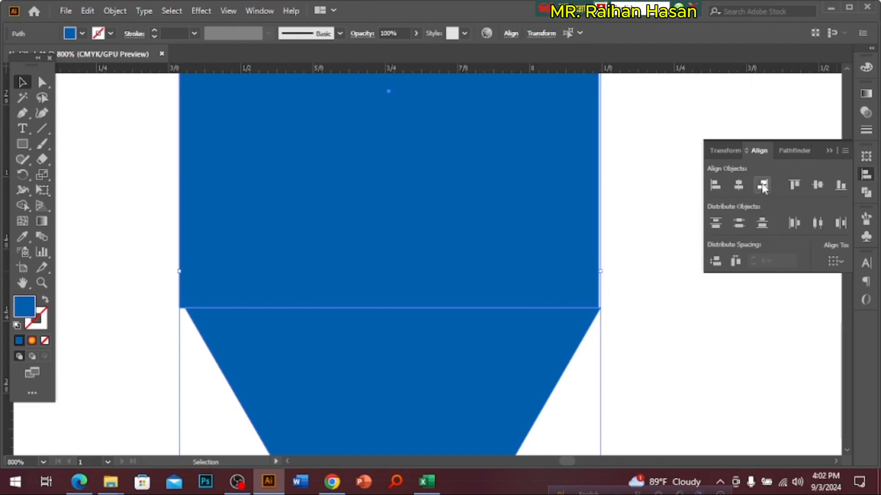
pyautogui.click(762, 185)
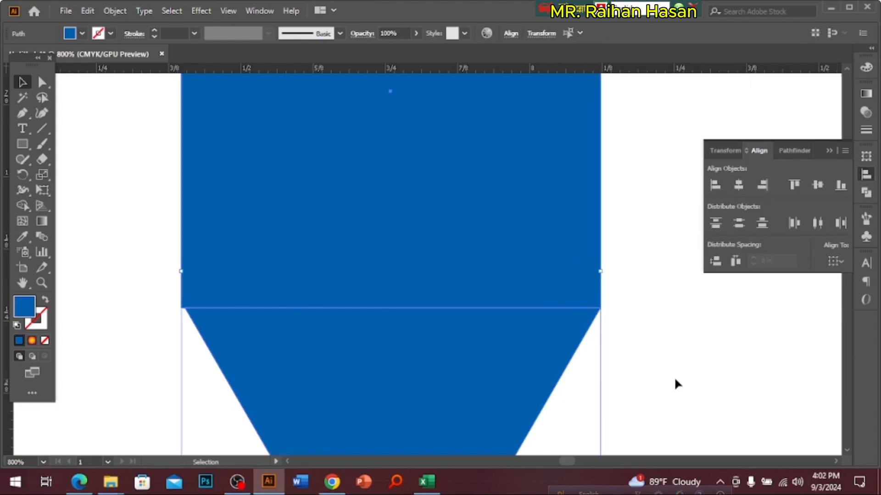
pyautogui.click(675, 379)
# Step: Move the rectangle's two left anchor points inward so its lower corner meets the triangle's corner exactly
pyautogui.click(498, 283)
pyautogui.moveTo(317, 283); pyautogui.dragTo(461, 328)
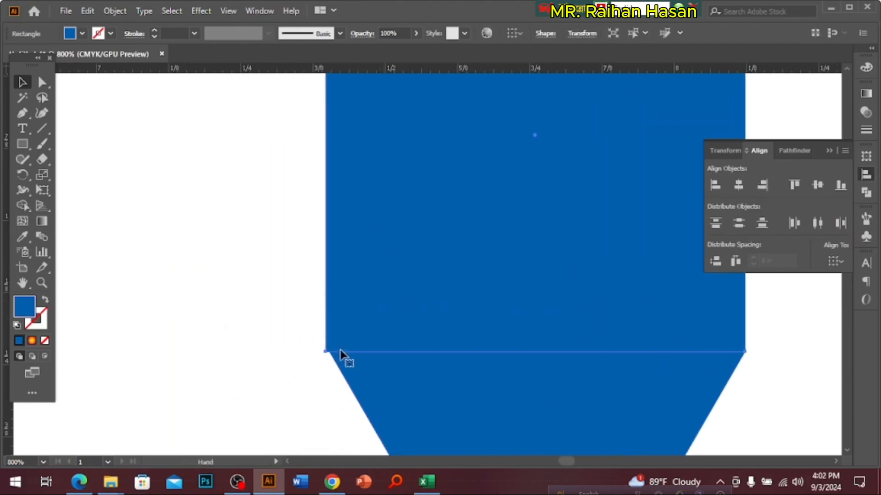
pyautogui.click(420, 312)
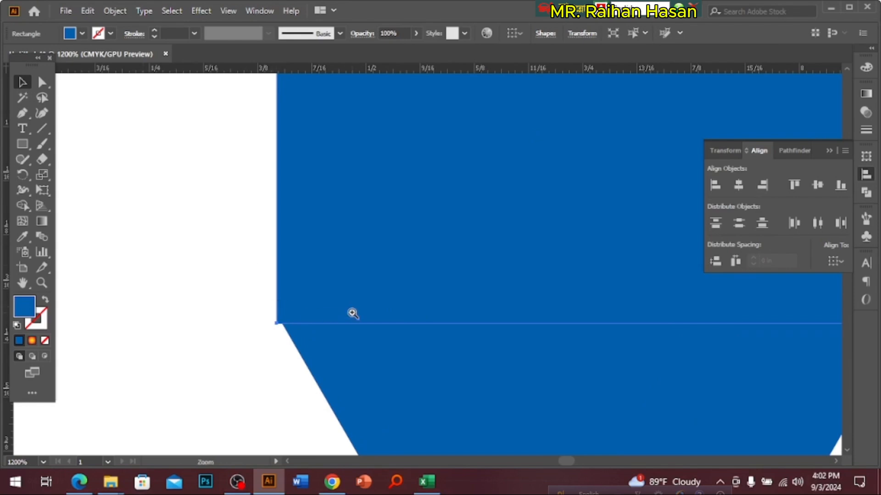
pyautogui.keyDown('ctrl'); pyautogui.keyDown('alt'); pyautogui.click(364, 302); pyautogui.keyUp('alt'); pyautogui.keyUp('ctrl')
pyautogui.keyDown('ctrl'); pyautogui.keyDown('alt'); pyautogui.click(355, 301); pyautogui.keyUp('alt'); pyautogui.keyUp('ctrl')
pyautogui.keyDown('ctrl'); pyautogui.keyDown('alt'); pyautogui.click(472, 213); pyautogui.keyUp('alt'); pyautogui.keyUp('ctrl')
pyautogui.keyDown('ctrl'); pyautogui.keyDown('alt'); pyautogui.click(460, 202); pyautogui.keyUp('alt'); pyautogui.keyUp('ctrl')
pyautogui.moveTo(458, 200); pyautogui.dragTo(440, 217)
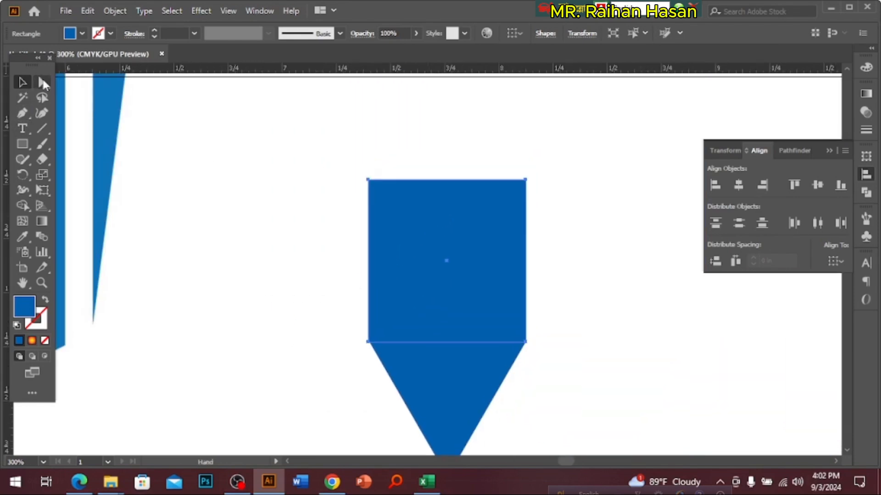
pyautogui.click(43, 84)
pyautogui.moveTo(351, 157); pyautogui.dragTo(372, 195)
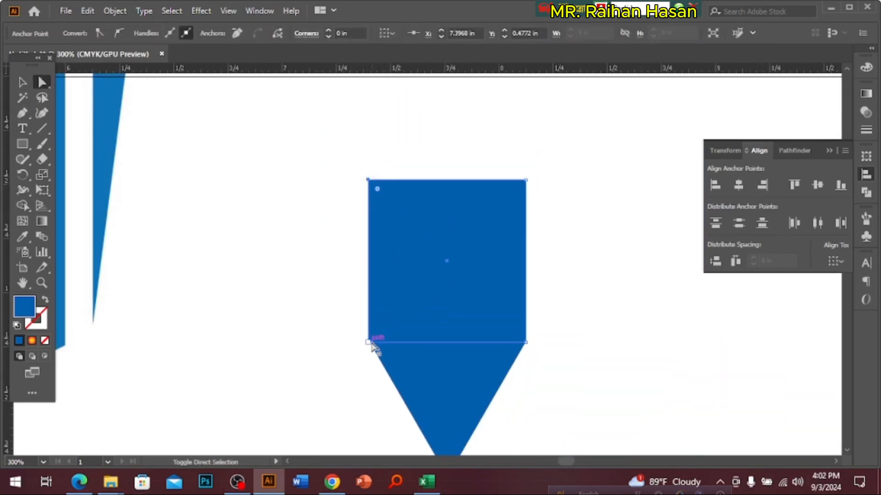
pyautogui.keyDown('shift'); pyautogui.click(369, 343); pyautogui.keyUp('shift')
pyautogui.moveTo(351, 305); pyautogui.dragTo(449, 299)
pyautogui.moveTo(449, 299); pyautogui.dragTo(400, 220)
pyautogui.moveTo(399, 315); pyautogui.dragTo(428, 334)
pyautogui.keyDown('ctrl'); pyautogui.click(405, 230); pyautogui.keyUp('ctrl')
pyautogui.moveTo(324, 315)
pyautogui.mouseDown()
pyautogui.moveTo(347, 316)
pyautogui.moveTo(334, 317)
pyautogui.mouseUp()
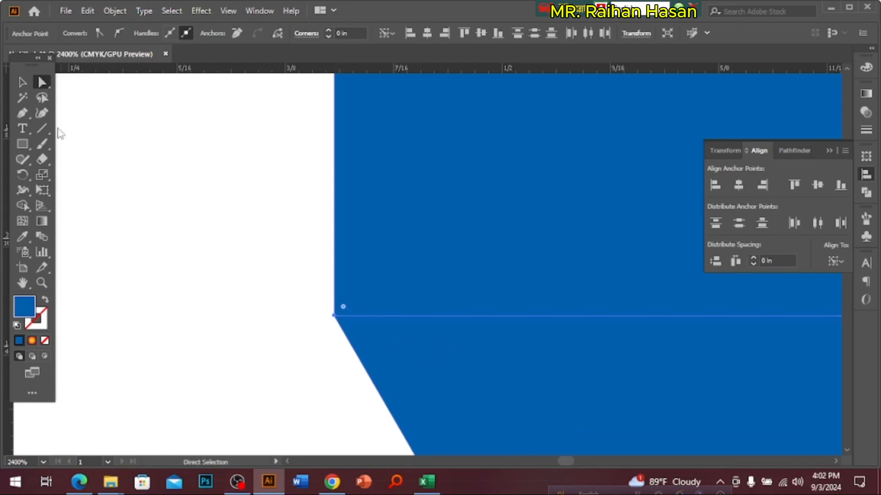
# Step: Select the rectangle and triangle together, unite them into one pointed shape, and deselect it
pyautogui.click(22, 82)
pyautogui.keyDown('ctrl'); pyautogui.keyDown('alt'); pyautogui.click(482, 275); pyautogui.keyUp('alt'); pyautogui.keyUp('ctrl')
pyautogui.keyDown('ctrl'); pyautogui.keyDown('alt'); pyautogui.click(471, 266); pyautogui.keyUp('alt'); pyautogui.keyUp('ctrl')
pyautogui.keyDown('ctrl'); pyautogui.keyDown('alt'); pyautogui.click(472, 265); pyautogui.keyUp('alt'); pyautogui.keyUp('ctrl')
pyautogui.keyDown('ctrl'); pyautogui.keyDown('alt'); pyautogui.click(477, 263); pyautogui.keyUp('alt'); pyautogui.keyUp('ctrl')
pyautogui.keyDown('ctrl'); pyautogui.keyDown('alt'); pyautogui.click(482, 261); pyautogui.keyUp('alt'); pyautogui.keyUp('ctrl')
pyautogui.keyDown('ctrl'); pyautogui.keyDown('alt'); pyautogui.click(482, 261); pyautogui.keyUp('alt'); pyautogui.keyUp('ctrl')
pyautogui.moveTo(484, 260); pyautogui.dragTo(280, 337)
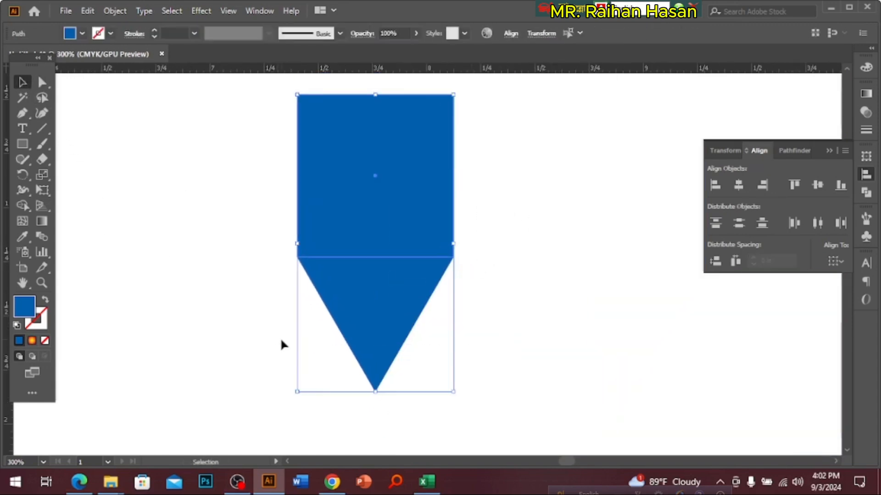
pyautogui.click(868, 191)
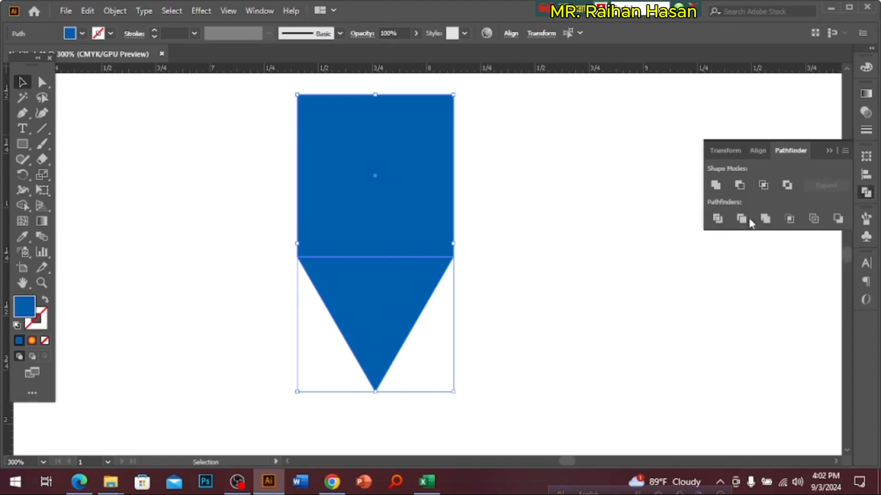
pyautogui.click(715, 186)
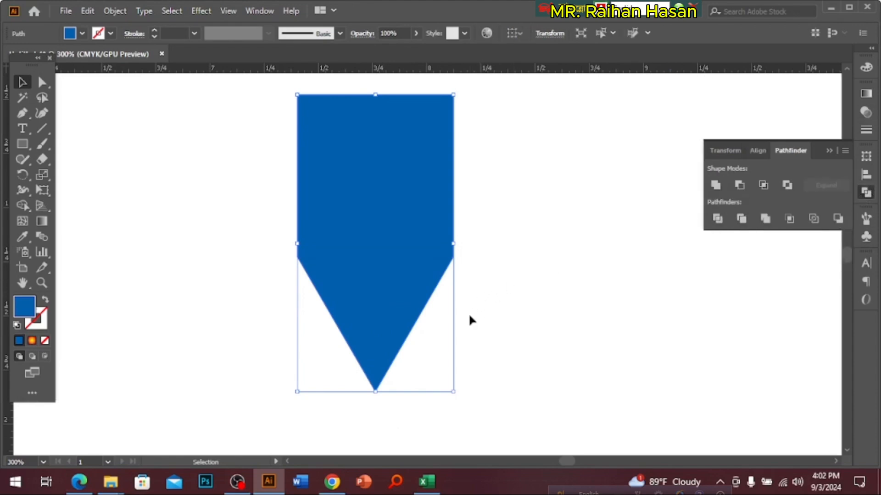
pyautogui.press('a')
pyautogui.click(498, 331)
# Step: Place one vertical guide between the logo and the pointed shape and another through the shape's tip
pyautogui.keyDown('ctrl'); pyautogui.keyDown('alt'); pyautogui.click(366, 249); pyautogui.keyUp('alt'); pyautogui.keyUp('ctrl')
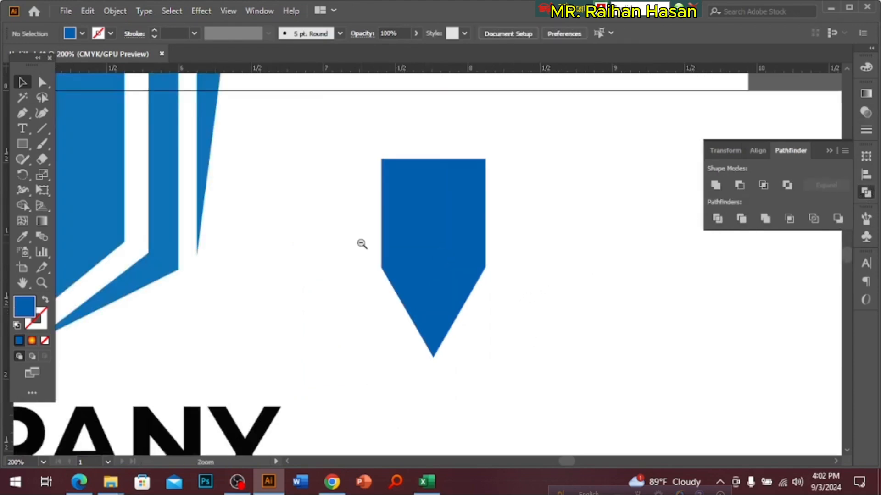
pyautogui.keyDown('ctrl'); pyautogui.keyDown('alt'); pyautogui.click(366, 249); pyautogui.keyUp('alt'); pyautogui.keyUp('ctrl')
pyautogui.moveTo(459, 275); pyautogui.dragTo(494, 283)
pyautogui.keyDown('ctrl'); pyautogui.click(458, 295); pyautogui.keyUp('ctrl')
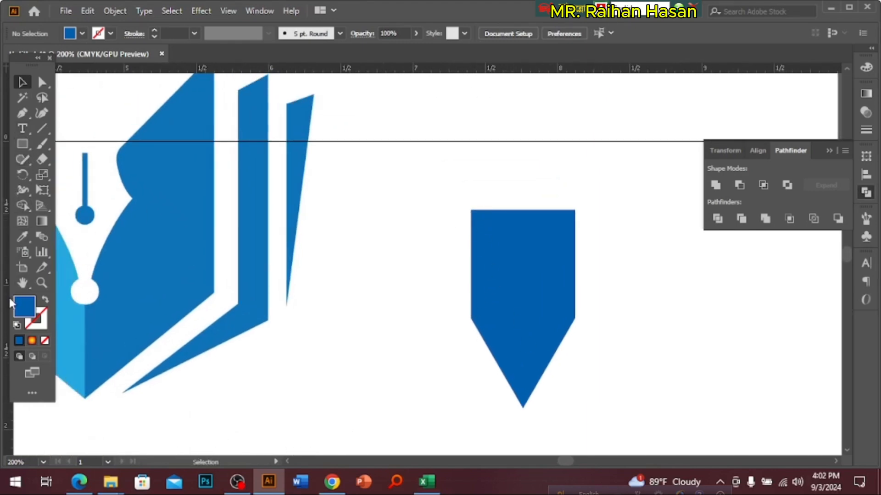
pyautogui.moveTo(9, 296); pyautogui.dragTo(400, 333)
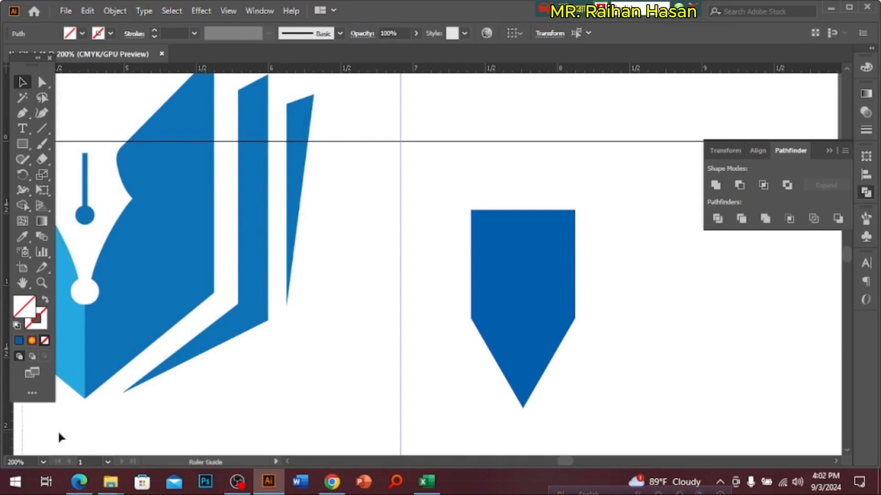
pyautogui.moveTo(58, 436); pyautogui.dragTo(523, 299)
pyautogui.keyDown('ctrl'); pyautogui.click(498, 316); pyautogui.keyUp('ctrl')
pyautogui.moveTo(470, 252); pyautogui.dragTo(491, 287)
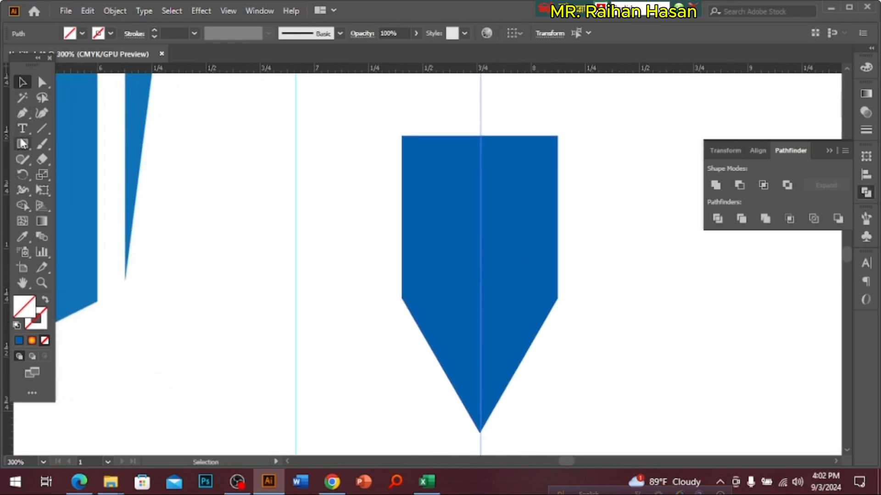
# Step: With the Pen tool, trace the shape's left half from its top corner through the side corner to the tip, using inward curves
pyautogui.press('p')
pyautogui.click(402, 137)
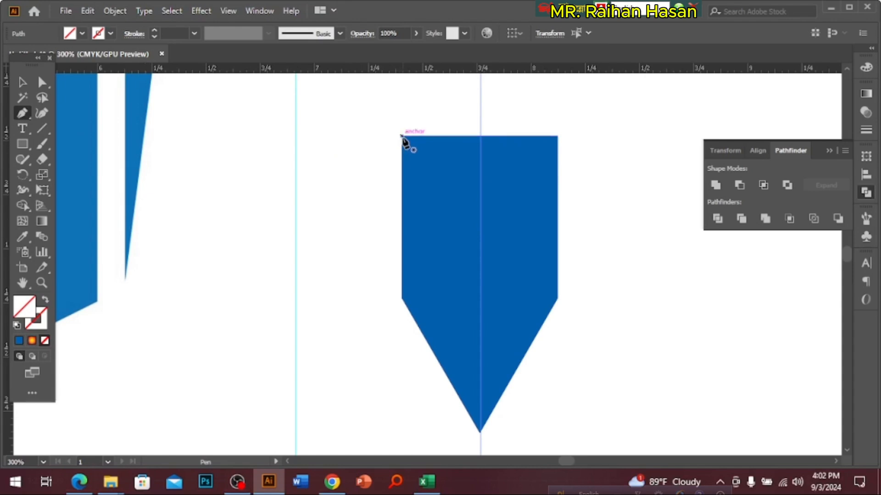
pyautogui.moveTo(402, 299); pyautogui.dragTo(375, 402)
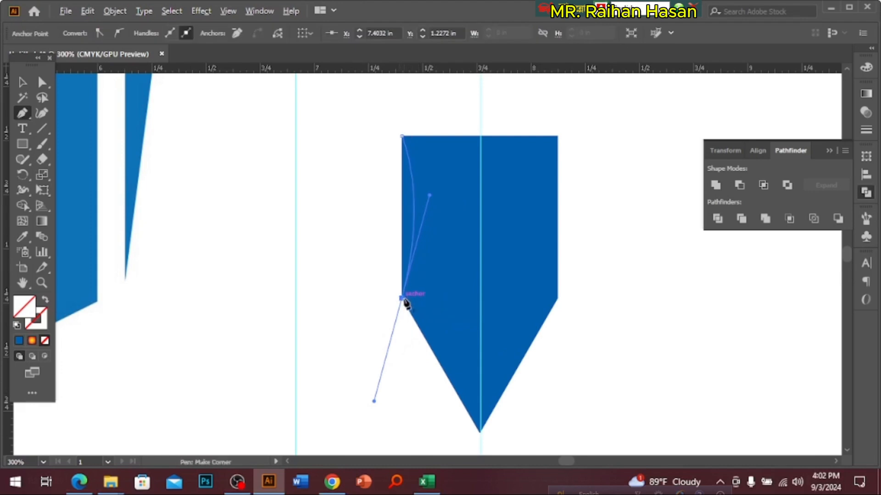
pyautogui.click(403, 299)
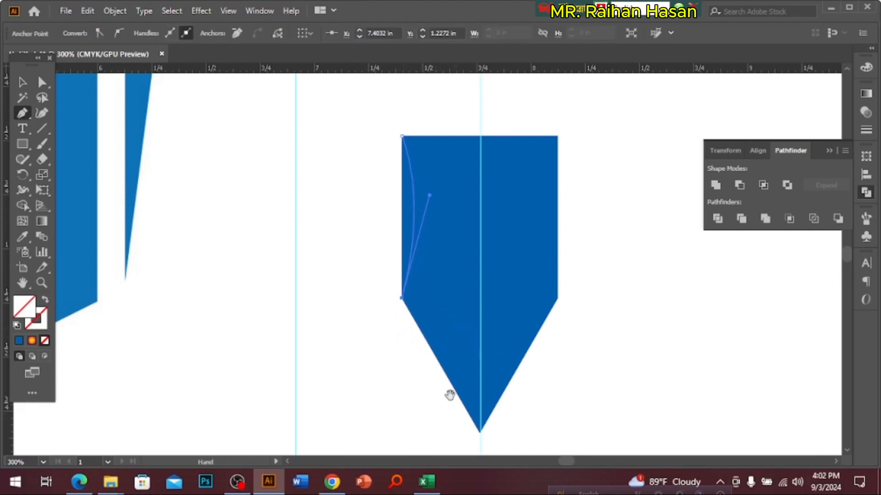
pyautogui.scroll(-3, 450, 395)
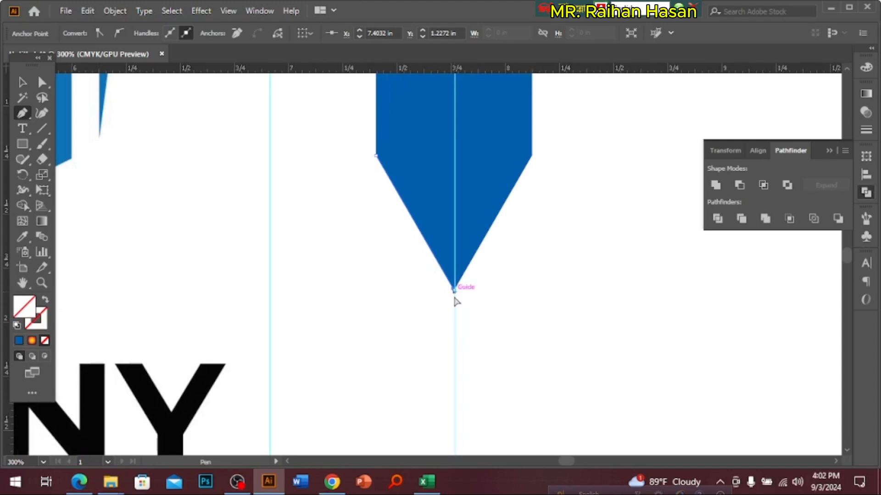
pyautogui.moveTo(454, 293); pyautogui.dragTo(476, 369)
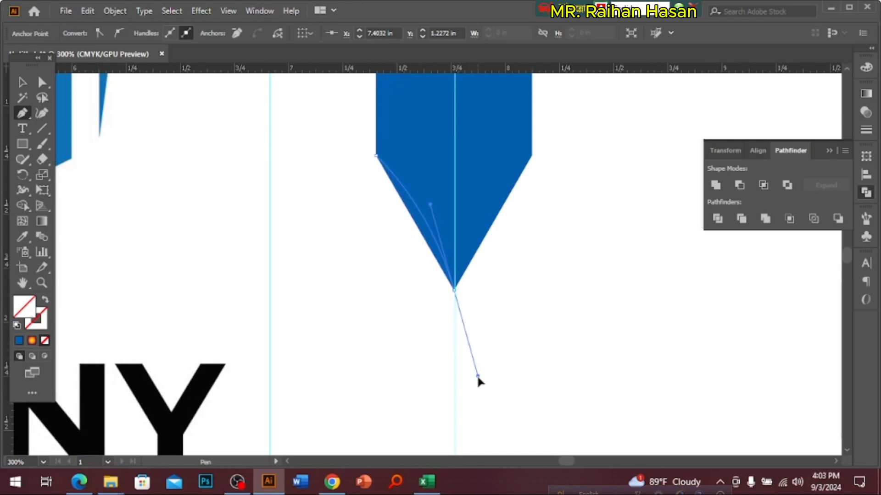
pyautogui.click(454, 290)
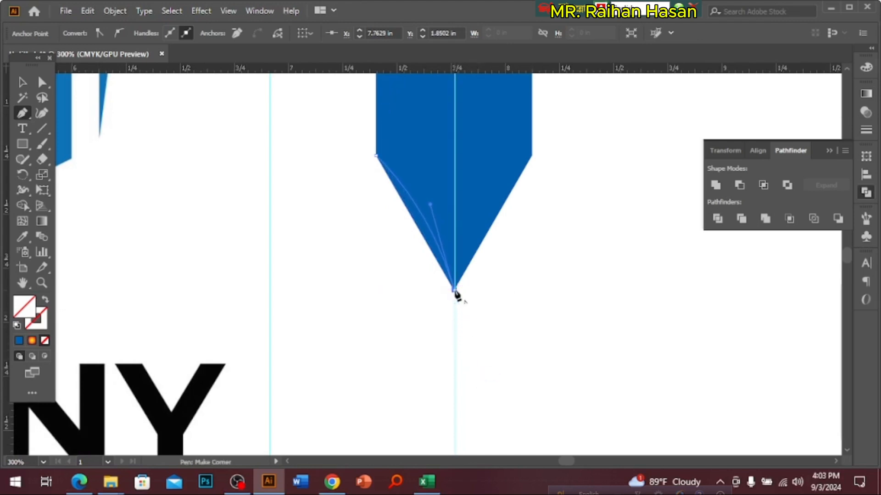
# Step: Close the half-nib path up the center guide and along the top edge to its starting point, and deselect it
pyautogui.keyDown('ctrl'); pyautogui.keyDown('alt'); pyautogui.click(464, 175); pyautogui.keyUp('alt'); pyautogui.keyUp('ctrl')
pyautogui.moveTo(475, 156); pyautogui.dragTo(435, 263)
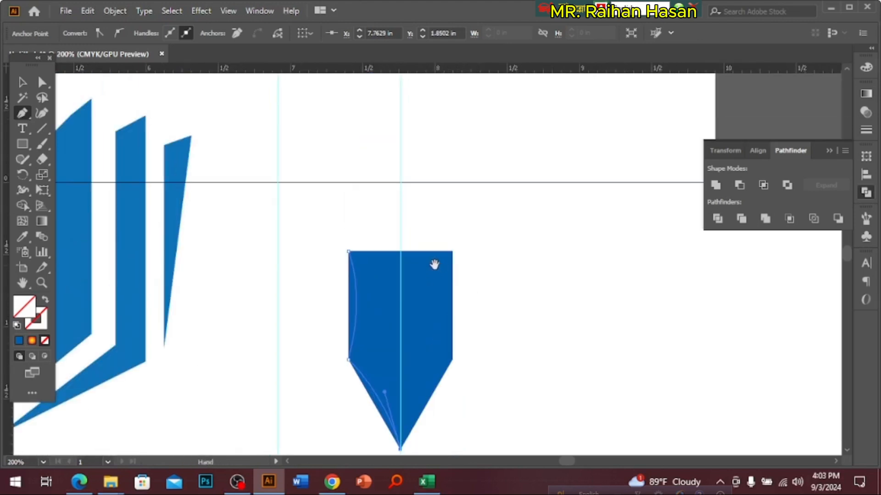
pyautogui.click(401, 253)
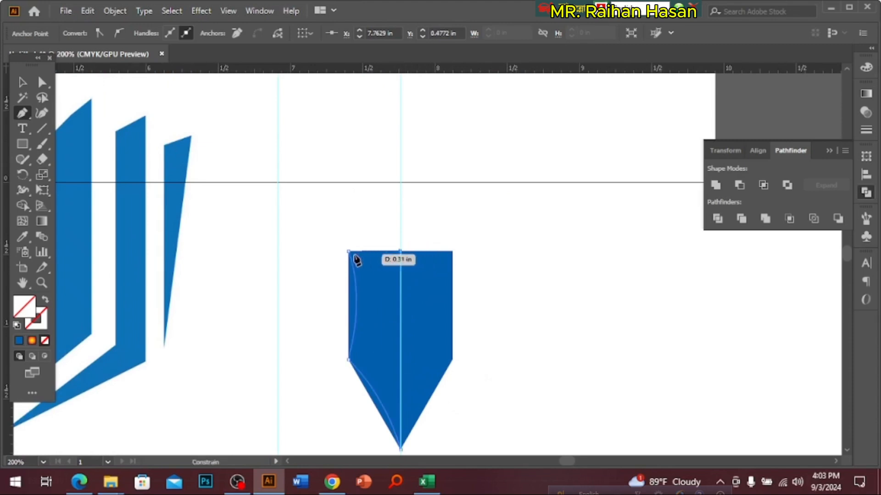
pyautogui.click(22, 82)
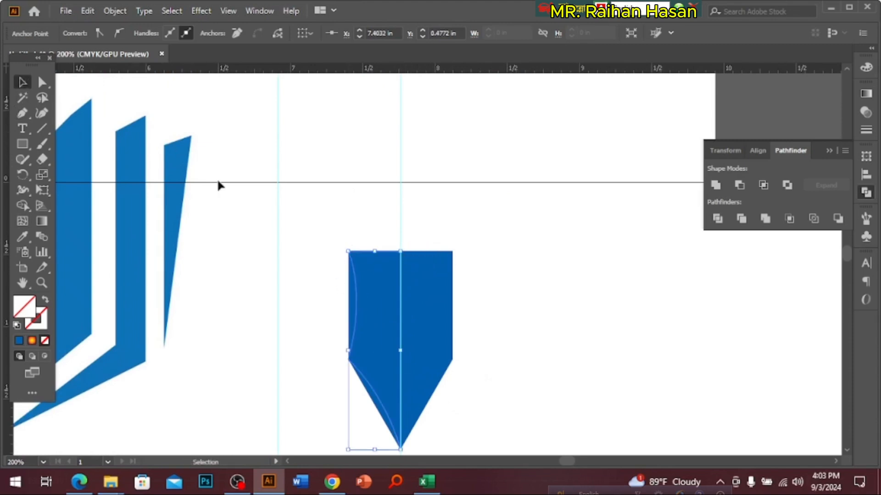
pyautogui.moveTo(558, 296); pyautogui.dragTo(558, 297)
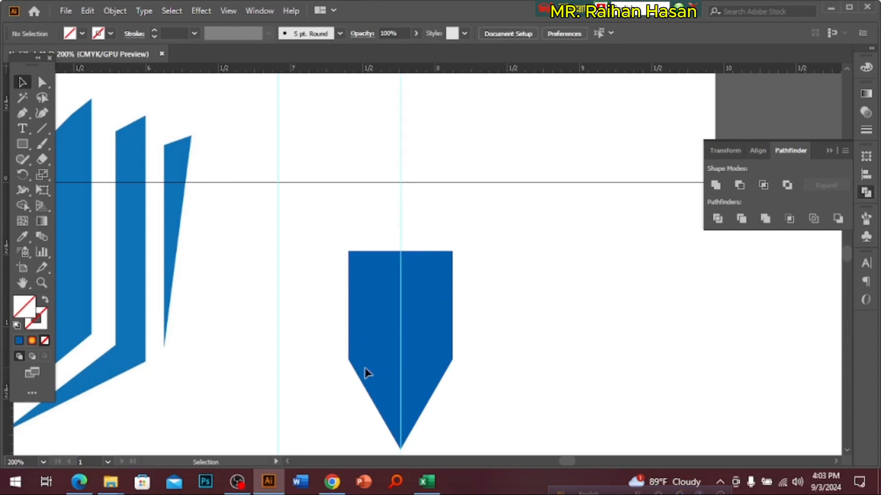
# Step: Move the half-nib outline into the empty space beside the pointed shape and fill it with blue, C 100, M 66, Y 0, K 0
pyautogui.moveTo(368, 391); pyautogui.dragTo(414, 319)
pyautogui.press('space')
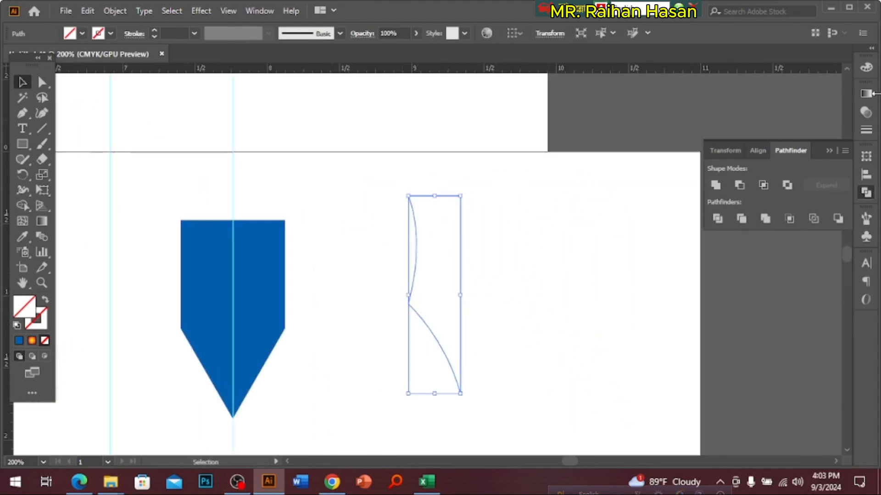
pyautogui.click(864, 67)
pyautogui.click(722, 134)
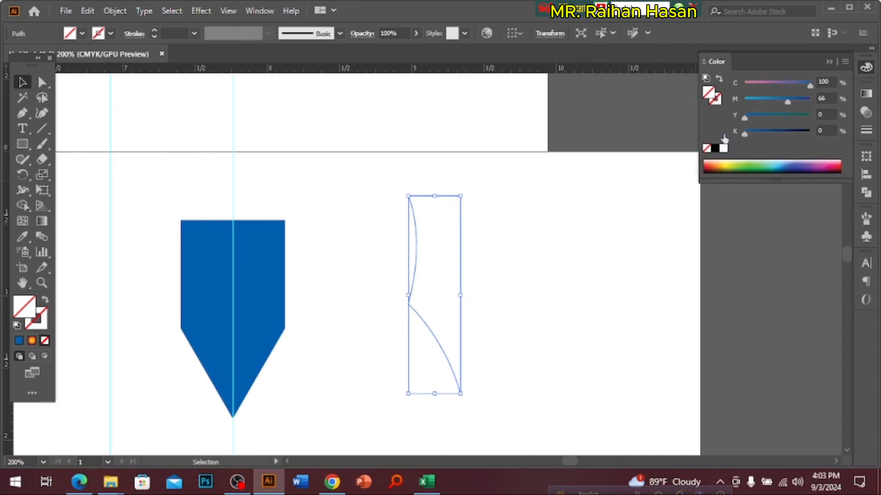
pyautogui.moveTo(458, 283); pyautogui.dragTo(421, 295)
pyautogui.press('a')
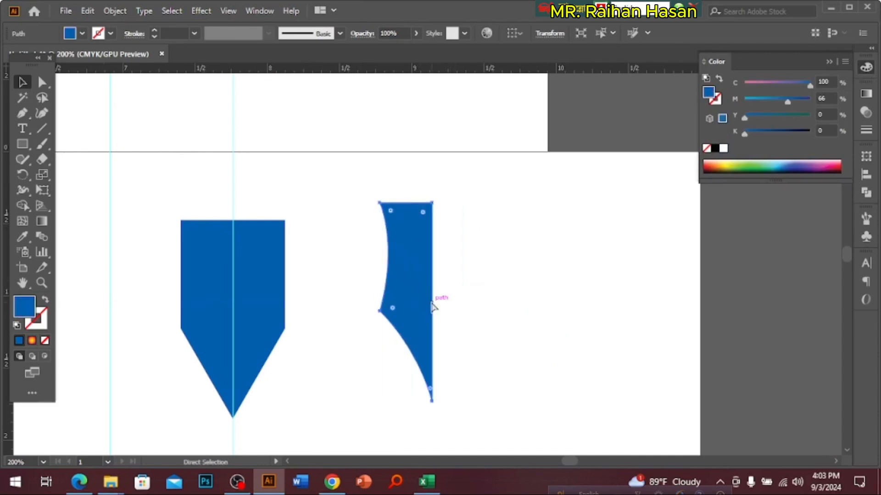
pyautogui.press('v')
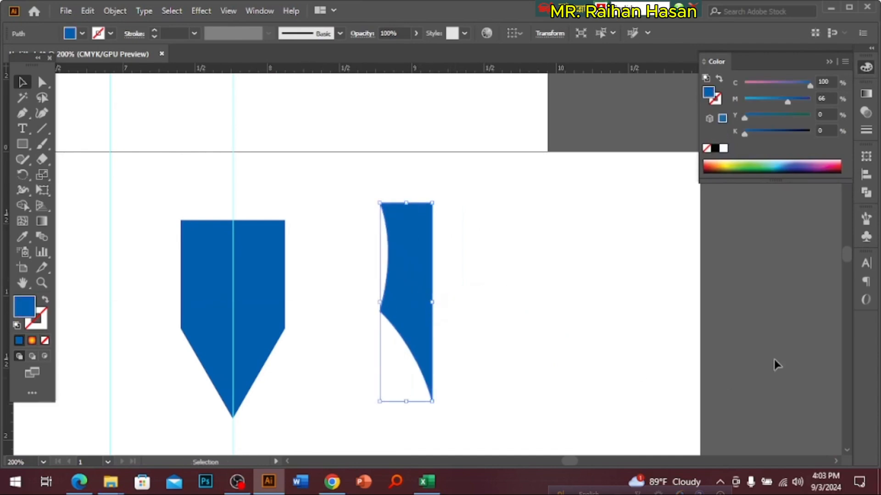
# Step: Create a horizontally mirrored copy of the half-nib and move it against the original's straight edge
pyautogui.click(867, 160)
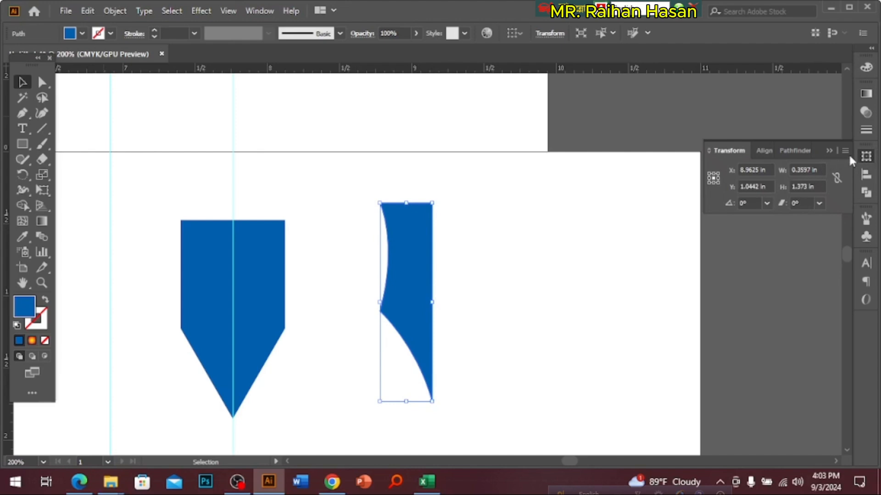
pyautogui.click(845, 151)
pyautogui.click(702, 187)
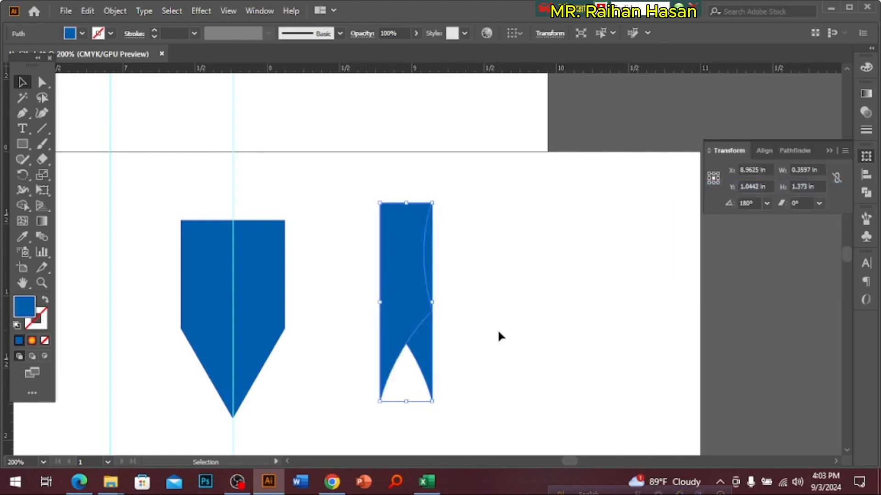
pyautogui.hotkey('ctrl', '+')
pyautogui.moveTo(346, 295); pyautogui.dragTo(421, 296)
# Step: Select both nib halves, unite them into a single shape, and deselect it
pyautogui.moveTo(468, 402); pyautogui.dragTo(395, 289)
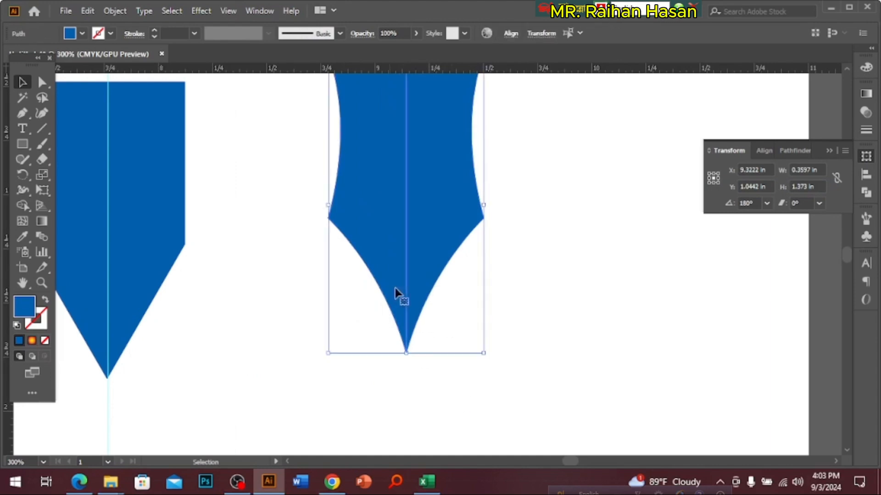
pyautogui.click(865, 195)
pyautogui.click(715, 186)
pyautogui.hotkey('ctrl', '-')
pyautogui.hotkey('ctrl', '-')
pyautogui.hotkey('ctrl', '-')
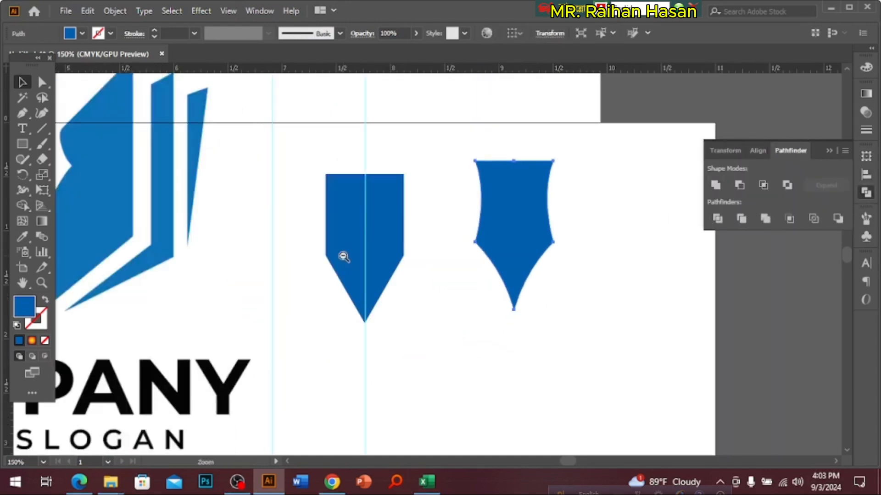
pyautogui.click(610, 354)
# Step: Draw a small circle near the curved nib's tip with the Ellipse tool
pyautogui.keyDown('ctrl'); pyautogui.click(528, 301); pyautogui.keyUp('ctrl')
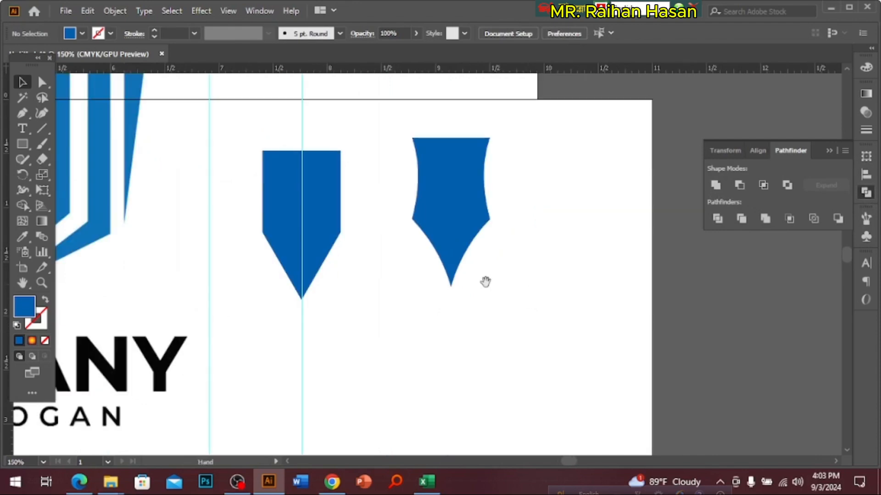
pyautogui.moveTo(485, 282); pyautogui.dragTo(574, 317)
pyautogui.moveTo(105, 222); pyautogui.dragTo(195, 223)
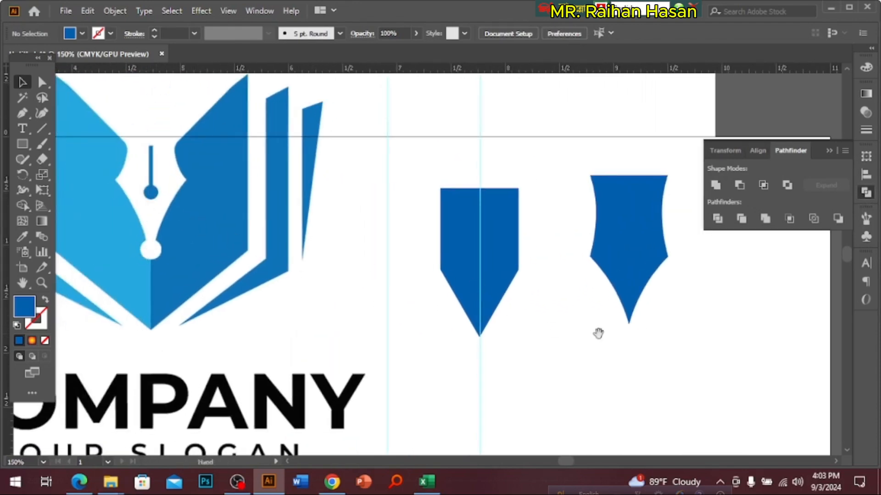
pyautogui.moveTo(598, 334); pyautogui.dragTo(475, 337)
pyautogui.keyDown('ctrl'); pyautogui.click(514, 303); pyautogui.keyUp('ctrl')
pyautogui.keyDown('ctrl'); pyautogui.click(513, 303); pyautogui.keyUp('ctrl')
pyautogui.moveTo(496, 276); pyautogui.dragTo(553, 361)
pyautogui.moveTo(22, 144); pyautogui.dragTo(69, 174)
pyautogui.moveTo(326, 336); pyautogui.dragTo(376, 367)
# Step: Position the circle directly under the nib's tip and shrink it to fit the point
pyautogui.click(26, 86)
pyautogui.click(384, 306)
pyautogui.scroll(2, 336, 363)
pyautogui.click(393, 341)
pyautogui.moveTo(397, 335); pyautogui.dragTo(390, 336)
pyautogui.click(452, 371)
pyautogui.scroll(2, 395, 367)
pyautogui.moveTo(395, 367)
pyautogui.mouseDown()
pyautogui.moveTo(382, 290)
pyautogui.moveTo(396, 372)
pyautogui.mouseUp()
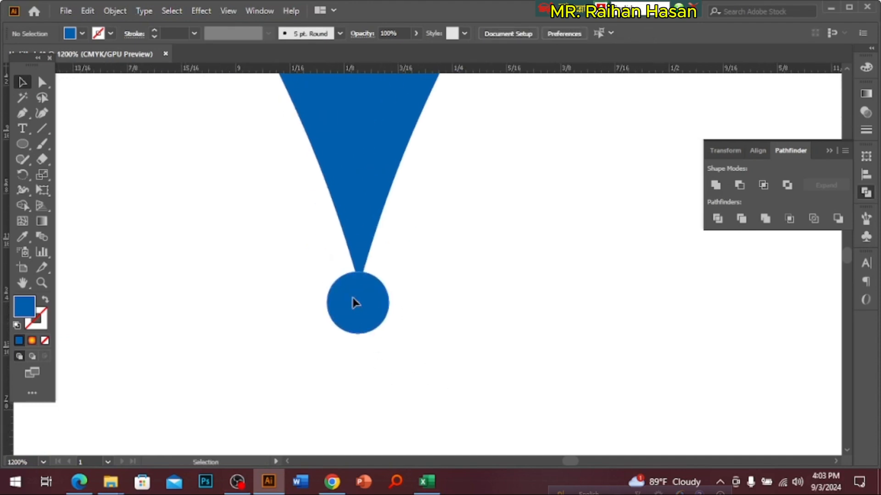
pyautogui.click(378, 307)
pyautogui.moveTo(390, 304); pyautogui.dragTo(380, 308)
pyautogui.click(406, 373)
# Step: Centre the tip circle horizontally on the nib and shrink it against the point
pyautogui.click(348, 303)
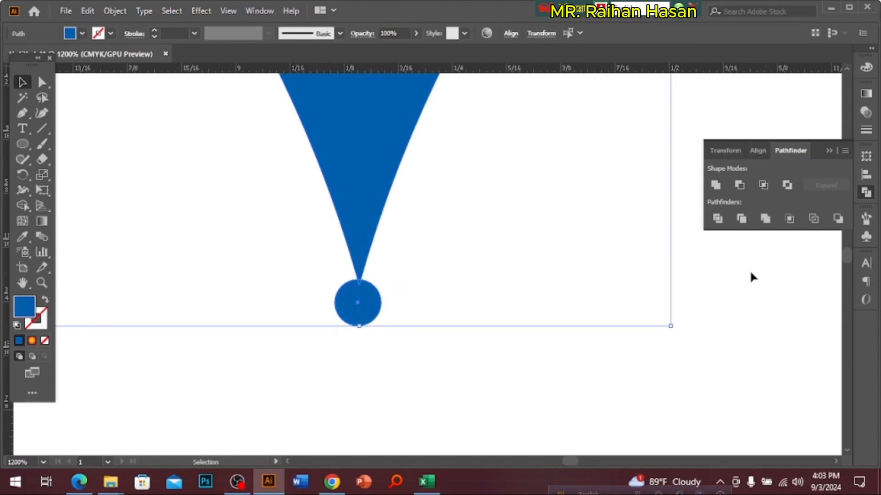
pyautogui.click(866, 174)
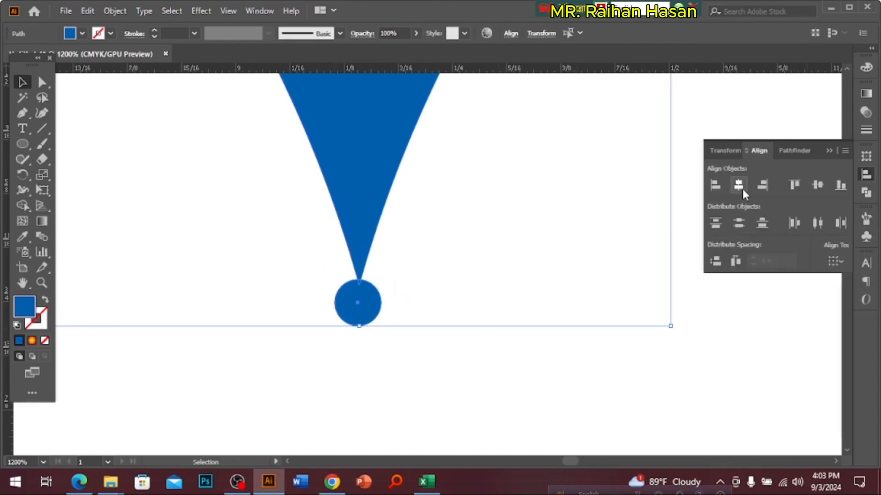
pyautogui.click(524, 357)
pyautogui.click(346, 304)
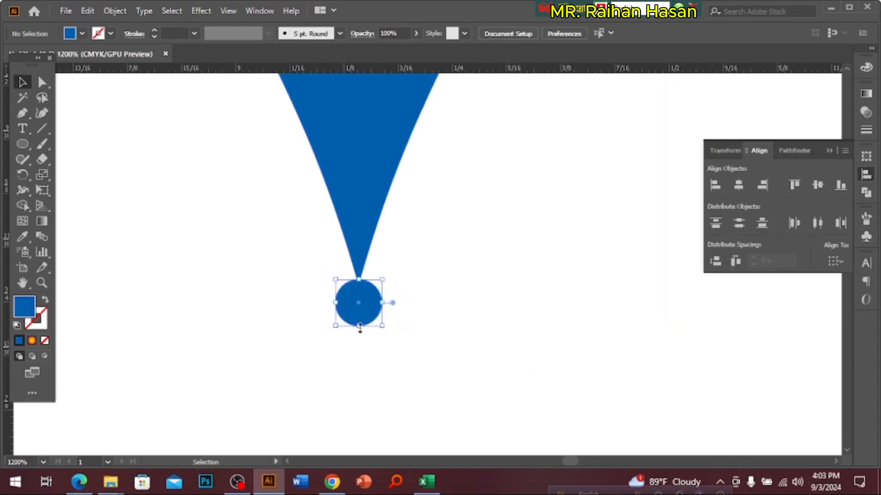
pyautogui.moveTo(358, 326); pyautogui.dragTo(358, 300)
pyautogui.click(441, 335)
pyautogui.click(366, 299)
pyautogui.click(466, 319)
# Step: Slightly enlarge the small circle at the nib's tip and deselect it
pyautogui.keyDown('ctrl'); pyautogui.keyDown('alt'); pyautogui.click(436, 219); pyautogui.keyUp('alt'); pyautogui.keyUp('ctrl')
pyautogui.keyDown('ctrl'); pyautogui.keyDown('alt'); pyautogui.click(435, 219); pyautogui.keyUp('alt'); pyautogui.keyUp('ctrl')
pyautogui.keyDown('ctrl'); pyautogui.keyDown('alt'); pyautogui.click(435, 220); pyautogui.keyUp('alt'); pyautogui.keyUp('ctrl')
pyautogui.keyDown('ctrl'); pyautogui.keyDown('alt'); pyautogui.click(435, 219); pyautogui.keyUp('alt'); pyautogui.keyUp('ctrl')
pyautogui.keyDown('ctrl'); pyautogui.keyDown('alt'); pyautogui.click(435, 219); pyautogui.keyUp('alt'); pyautogui.keyUp('ctrl')
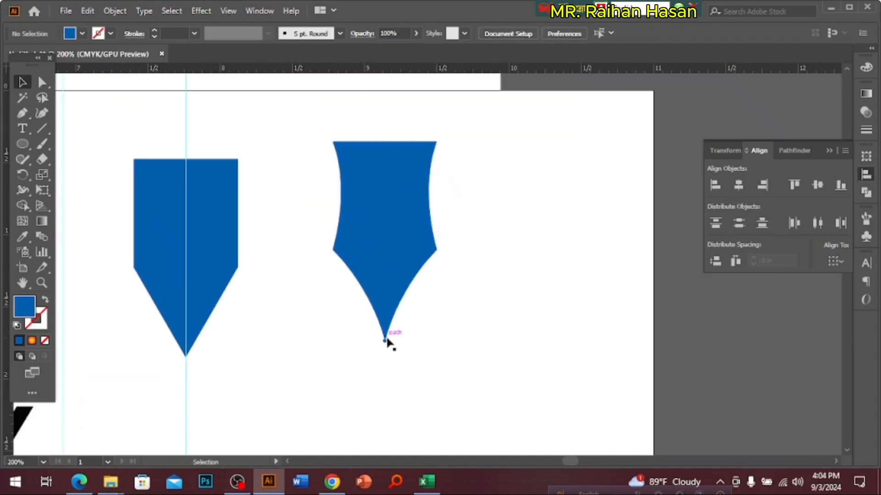
pyautogui.keyDown('ctrl'); pyautogui.click(416, 304); pyautogui.keyUp('ctrl')
pyautogui.keyDown('ctrl'); pyautogui.click(416, 304); pyautogui.keyUp('ctrl')
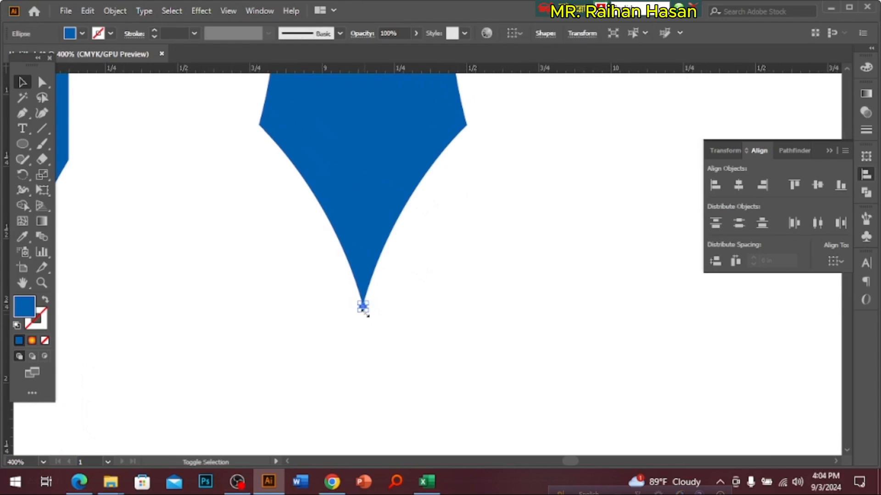
pyautogui.moveTo(367, 313); pyautogui.dragTo(371, 316)
pyautogui.click(490, 275)
pyautogui.keyDown('alt'); pyautogui.click(433, 269); pyautogui.keyUp('alt')
pyautogui.moveTo(388, 234); pyautogui.dragTo(393, 313)
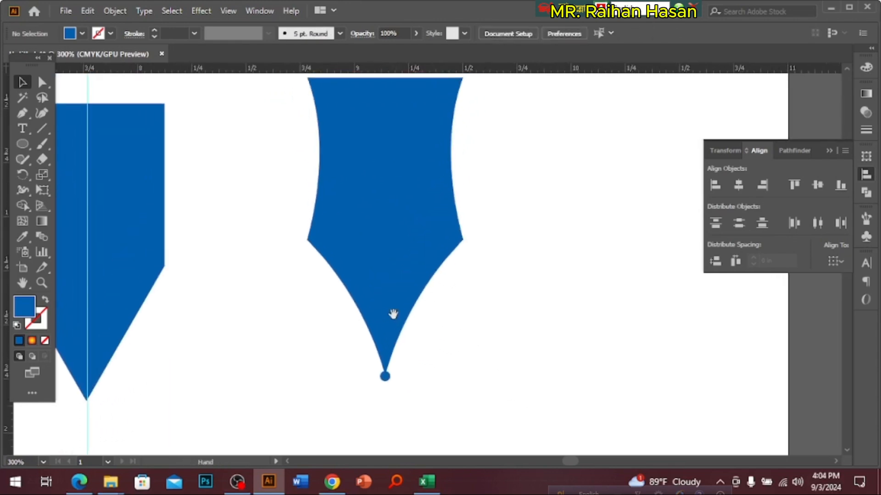
# Step: Duplicate the tip circle up into the nib's lower body, make the copy larger, and fill it with white
pyautogui.moveTo(387, 379); pyautogui.dragTo(401, 305)
pyautogui.keyDown('alt'); pyautogui.click(325, 242); pyautogui.keyUp('alt')
pyautogui.keyDown('alt'); pyautogui.click(325, 243); pyautogui.keyUp('alt')
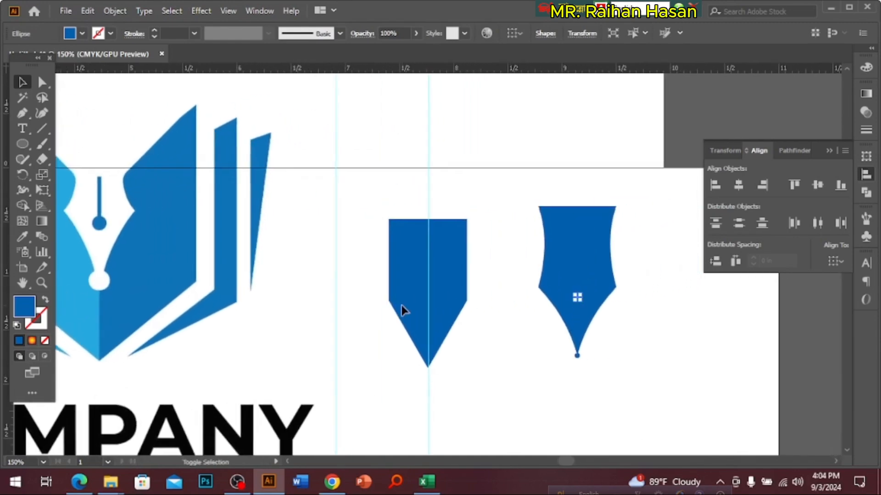
pyautogui.hotkey('shift', 'Down')
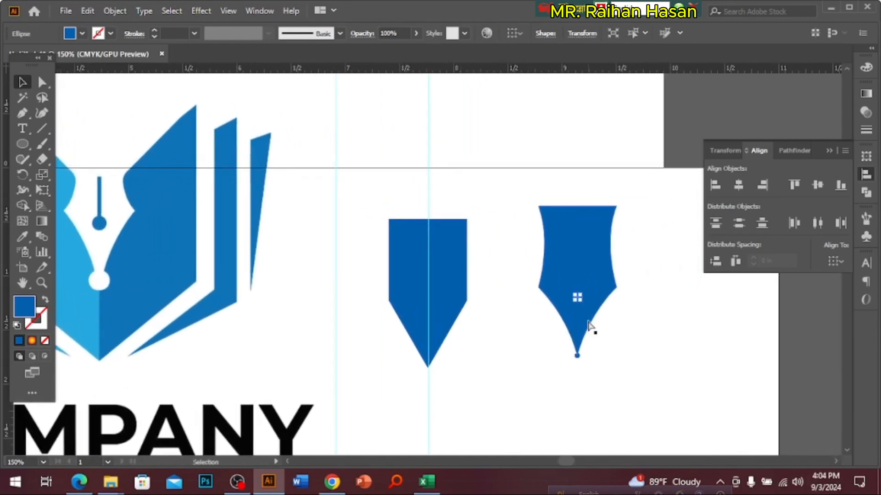
pyautogui.moveTo(536, 261); pyautogui.dragTo(528, 363)
pyautogui.click(866, 68)
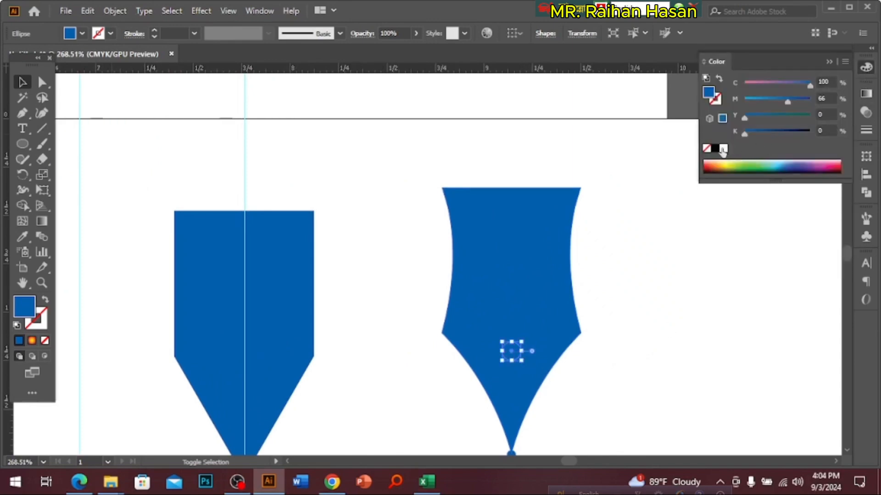
pyautogui.click(722, 150)
pyautogui.click(613, 429)
# Step: Enlarge the white circle inside the nib a little more and deselect it
pyautogui.keyDown('ctrl'); pyautogui.keyDown('alt'); pyautogui.click(524, 324); pyautogui.keyUp('alt'); pyautogui.keyUp('ctrl')
pyautogui.keyDown('ctrl'); pyautogui.keyDown('alt'); pyautogui.click(524, 323); pyautogui.keyUp('alt'); pyautogui.keyUp('ctrl')
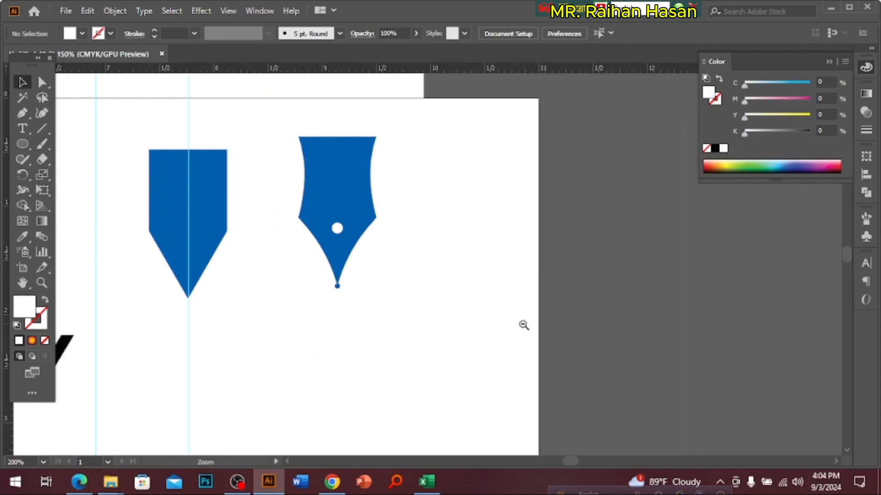
pyautogui.keyDown('ctrl'); pyautogui.click(377, 240); pyautogui.keyUp('ctrl')
pyautogui.keyDown('ctrl'); pyautogui.click(377, 241); pyautogui.keyUp('ctrl')
pyautogui.click(414, 268)
pyautogui.moveTo(426, 268); pyautogui.dragTo(430, 270)
pyautogui.click(522, 352)
# Step: Draw a white vertical rectangle from just above the nib's top edge into the white circle, and narrow it to a thin slot
pyautogui.moveTo(446, 305); pyautogui.dragTo(462, 373)
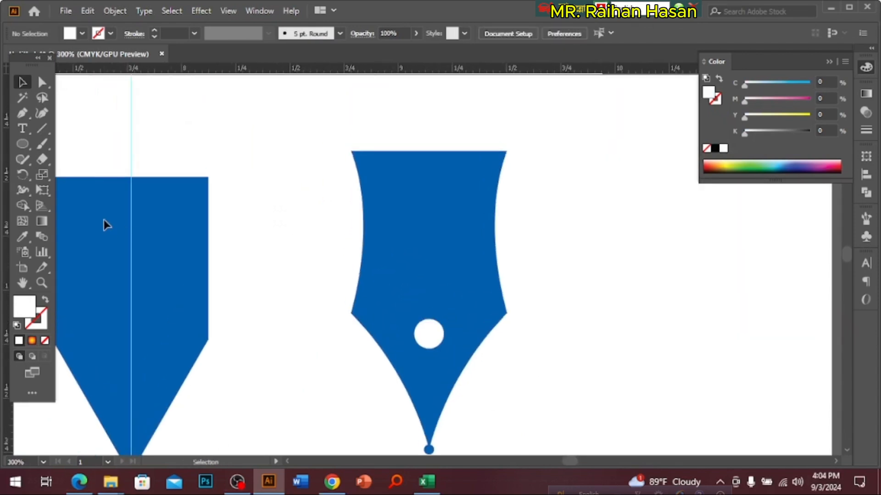
pyautogui.moveTo(22, 143); pyautogui.dragTo(61, 145)
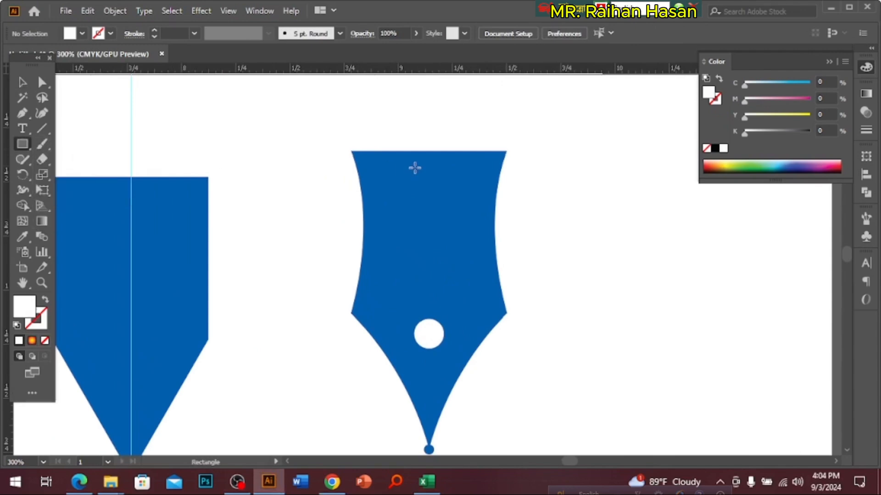
pyautogui.moveTo(420, 146); pyautogui.dragTo(438, 338)
pyautogui.click(22, 83)
pyautogui.scroll(1, 514, 208)
pyautogui.moveTo(514, 208); pyautogui.dragTo(474, 230)
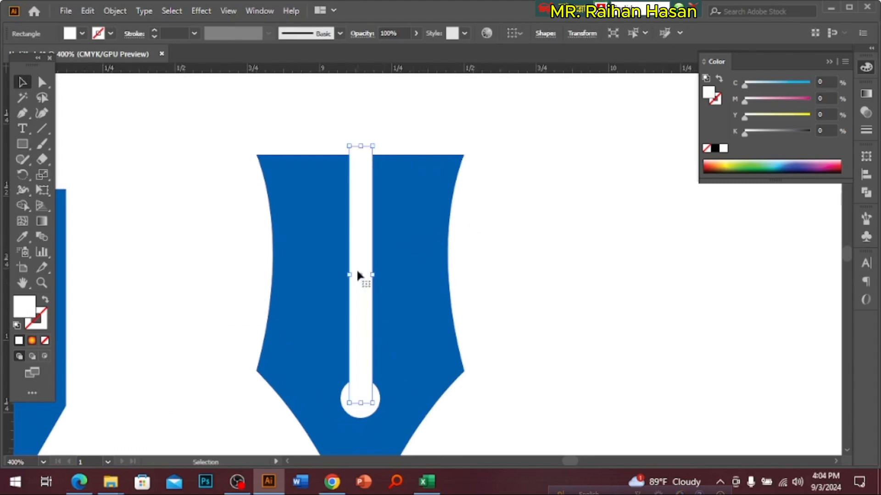
pyautogui.moveTo(373, 275); pyautogui.dragTo(369, 277)
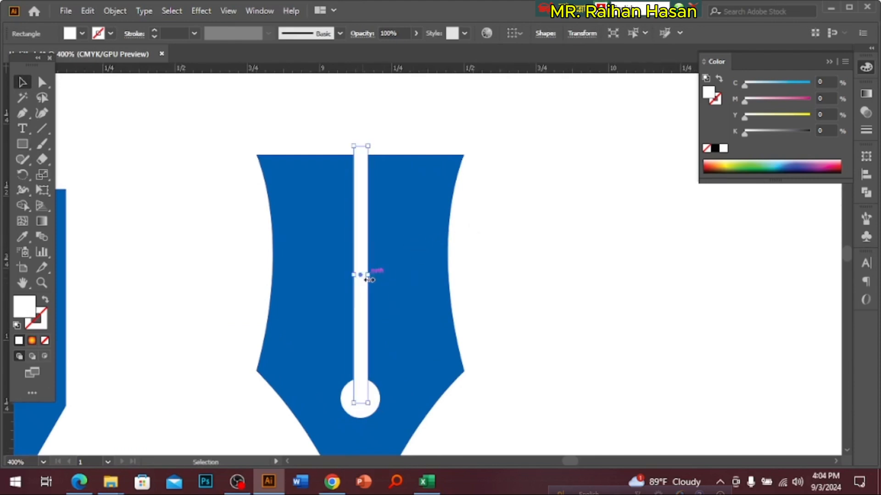
# Step: Subtract the white slot and circle from the blue nib with Minus Front, and deselect it
pyautogui.moveTo(414, 333); pyautogui.dragTo(440, 261)
pyautogui.keyDown('shift'); pyautogui.click(382, 348); pyautogui.keyUp('shift')
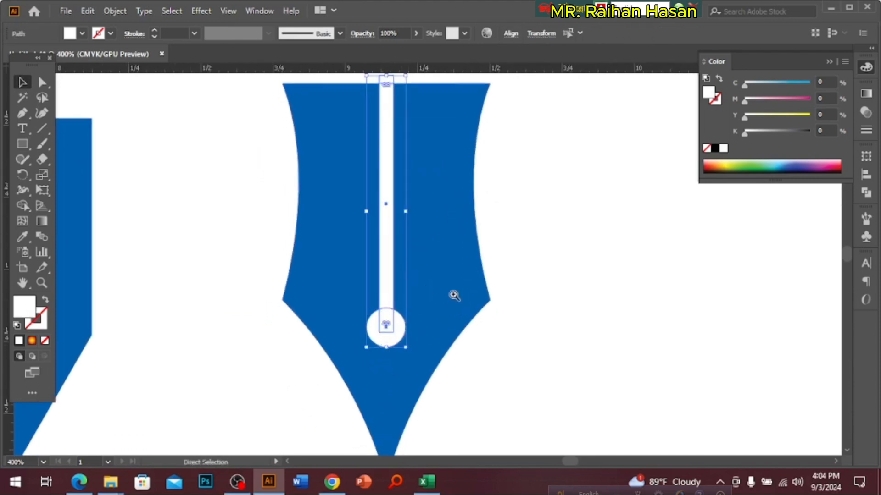
pyautogui.scroll(-2, 453, 294)
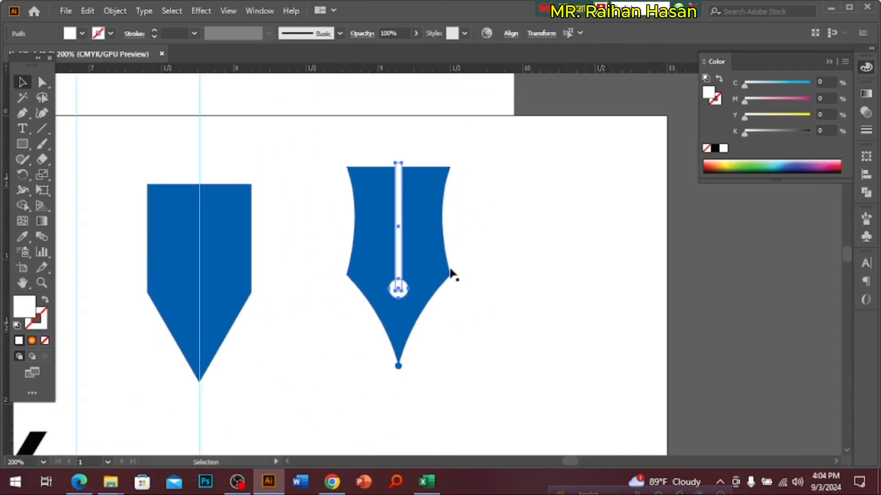
pyautogui.keyDown('shift'); pyautogui.click(367, 301); pyautogui.keyUp('shift')
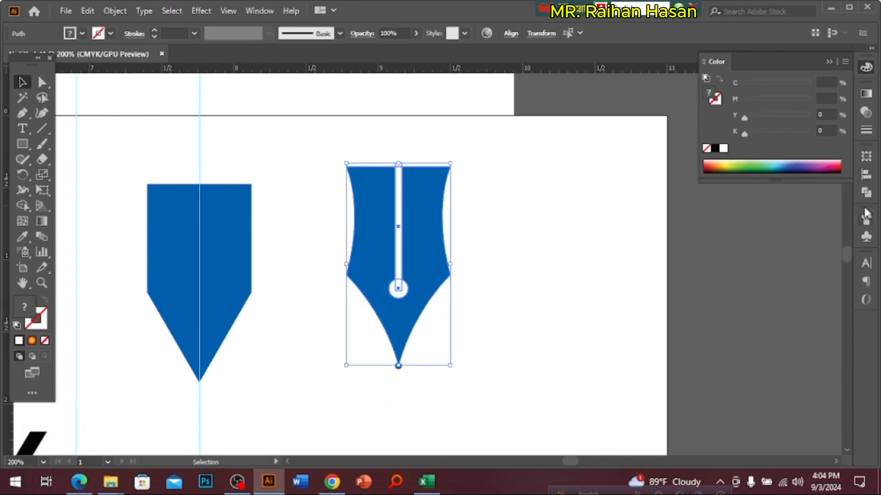
pyautogui.click(866, 193)
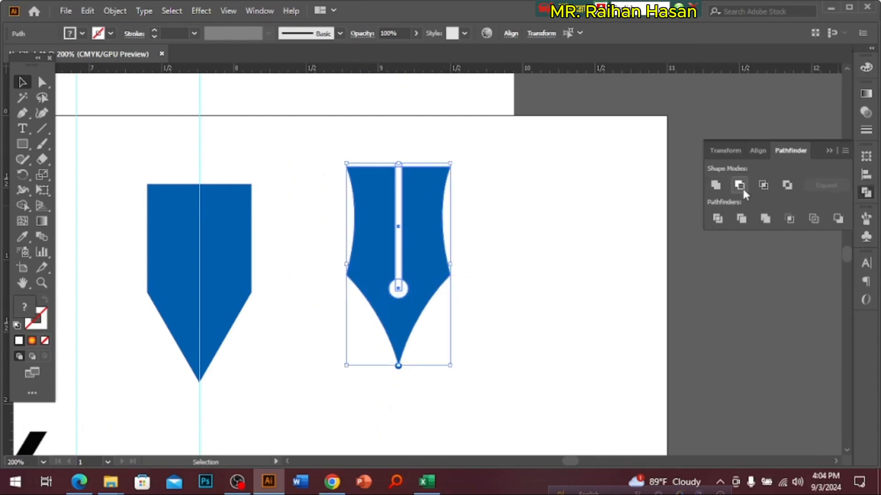
pyautogui.click(740, 186)
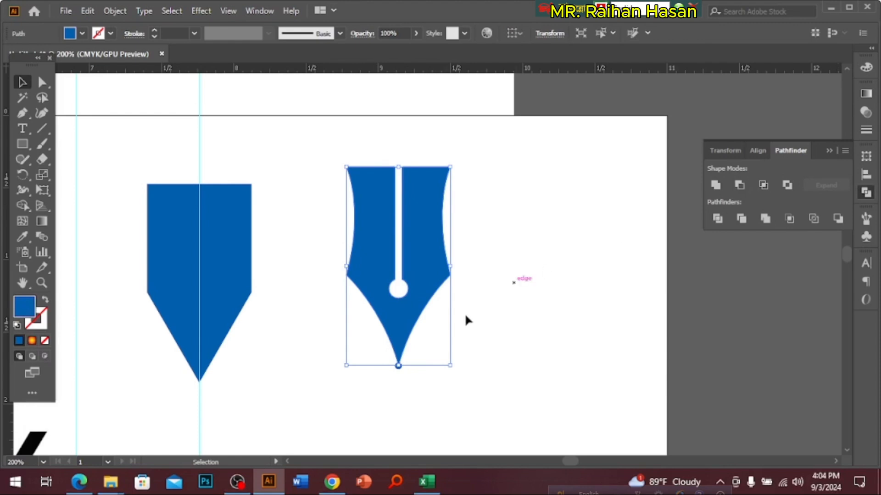
pyautogui.click(443, 409)
# Step: Enlarge the circle at the nib's tip and unite it with the nib into one shape
pyautogui.moveTo(381, 350); pyautogui.dragTo(472, 410)
pyautogui.click(429, 395)
pyautogui.click(409, 394)
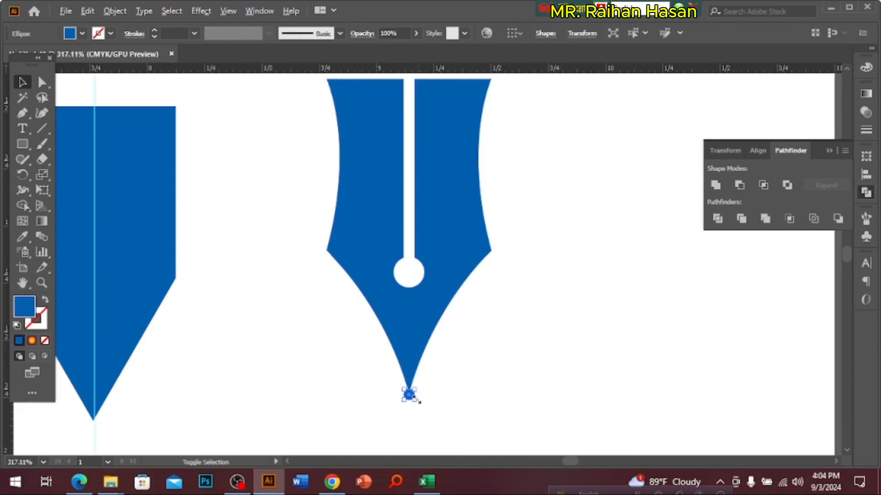
pyautogui.moveTo(418, 404); pyautogui.dragTo(357, 325)
pyautogui.click(717, 187)
pyautogui.click(546, 232)
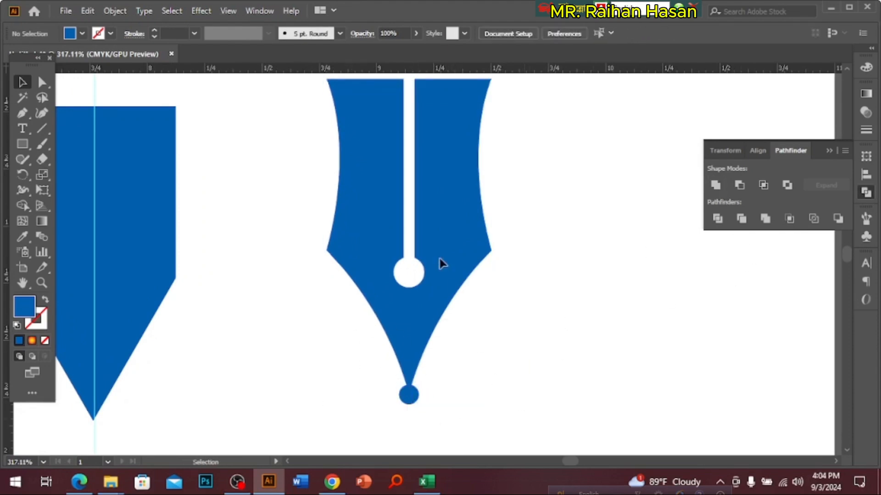
# Step: Move the finished nib onto the centre of the redrawn open book
pyautogui.keyDown('ctrl'); pyautogui.keyDown('alt'); pyautogui.click(421, 238); pyautogui.keyUp('alt'); pyautogui.keyUp('ctrl')
pyautogui.keyDown('ctrl'); pyautogui.keyDown('alt'); pyautogui.click(421, 238); pyautogui.keyUp('alt'); pyautogui.keyUp('ctrl')
pyautogui.keyDown('ctrl'); pyautogui.keyDown('alt'); pyautogui.click(421, 238); pyautogui.keyUp('alt'); pyautogui.keyUp('ctrl')
pyautogui.moveTo(439, 281); pyautogui.dragTo(516, 246)
pyautogui.keyDown('ctrl'); pyautogui.click(406, 347); pyautogui.keyUp('ctrl')
pyautogui.keyDown('ctrl'); pyautogui.click(406, 347); pyautogui.keyUp('ctrl')
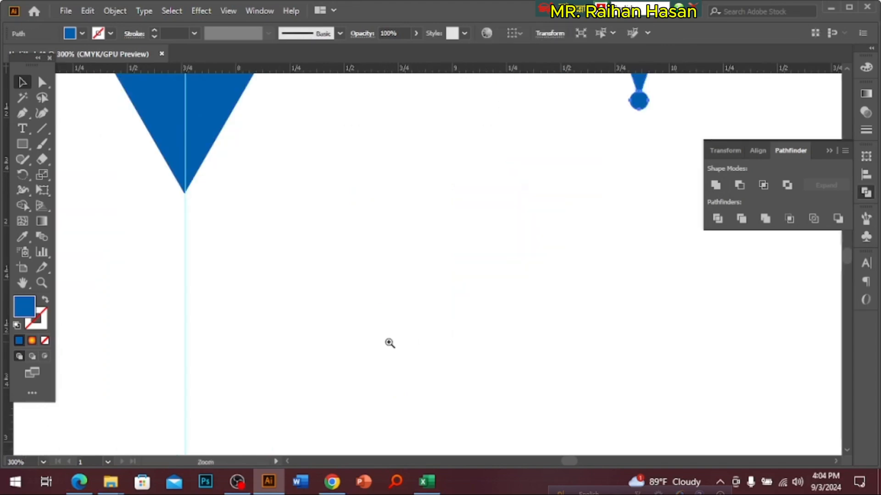
pyautogui.scroll(1, 428, 331)
pyautogui.keyDown('ctrl'); pyautogui.keyDown('alt'); pyautogui.click(405, 222); pyautogui.keyUp('alt'); pyautogui.keyUp('ctrl')
pyautogui.keyDown('ctrl'); pyautogui.keyDown('alt'); pyautogui.click(404, 221); pyautogui.keyUp('alt'); pyautogui.keyUp('ctrl')
pyautogui.keyDown('ctrl'); pyautogui.keyDown('alt'); pyautogui.click(403, 220); pyautogui.keyUp('alt'); pyautogui.keyUp('ctrl')
pyautogui.moveTo(482, 341); pyautogui.dragTo(535, 335)
pyautogui.keyDown('ctrl'); pyautogui.keyDown('alt'); pyautogui.click(379, 302); pyautogui.keyUp('alt'); pyautogui.keyUp('ctrl')
pyautogui.keyDown('ctrl'); pyautogui.keyDown('alt'); pyautogui.click(380, 302); pyautogui.keyUp('alt'); pyautogui.keyUp('ctrl')
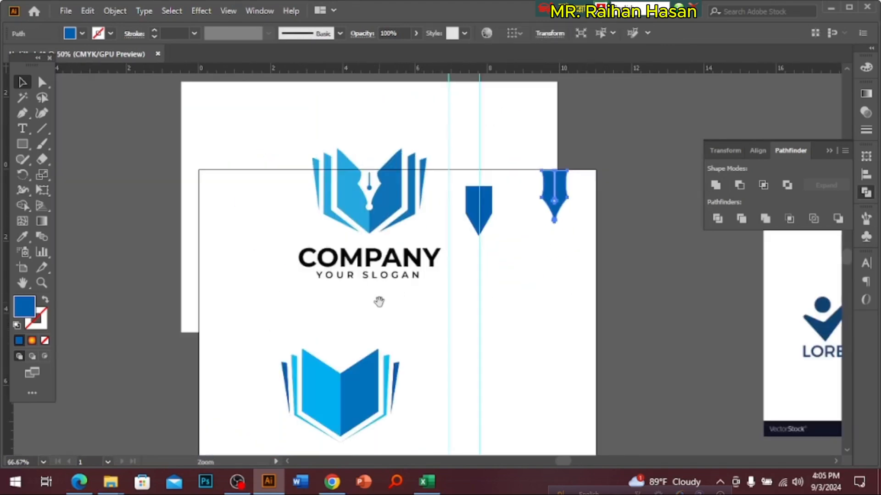
pyautogui.moveTo(559, 194); pyautogui.dragTo(347, 375)
pyautogui.click(423, 407)
# Step: Fine-tune the nib's position along the book's centre fold
pyautogui.keyDown('ctrl'); pyautogui.click(396, 382); pyautogui.keyUp('ctrl')
pyautogui.keyDown('ctrl'); pyautogui.click(395, 382); pyautogui.keyUp('ctrl')
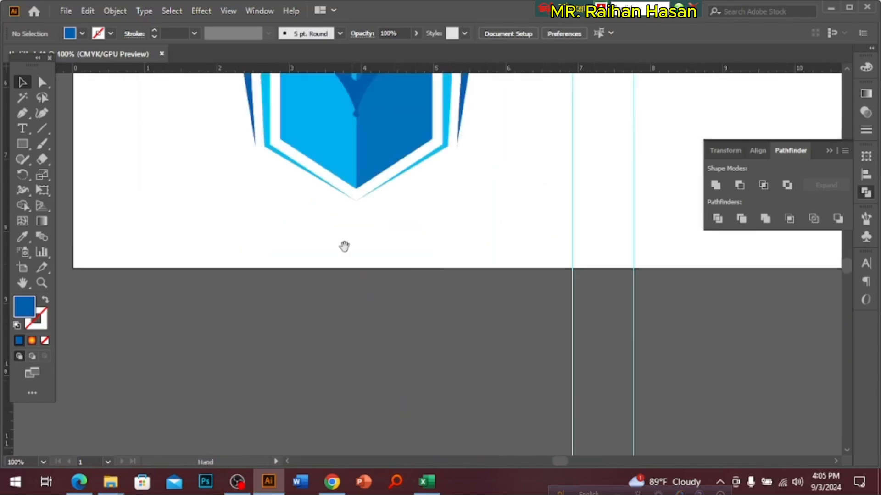
pyautogui.scroll(5, 345, 246)
pyautogui.keyDown('ctrl'); pyautogui.click(397, 273); pyautogui.keyUp('ctrl')
pyautogui.moveTo(363, 292); pyautogui.dragTo(403, 300)
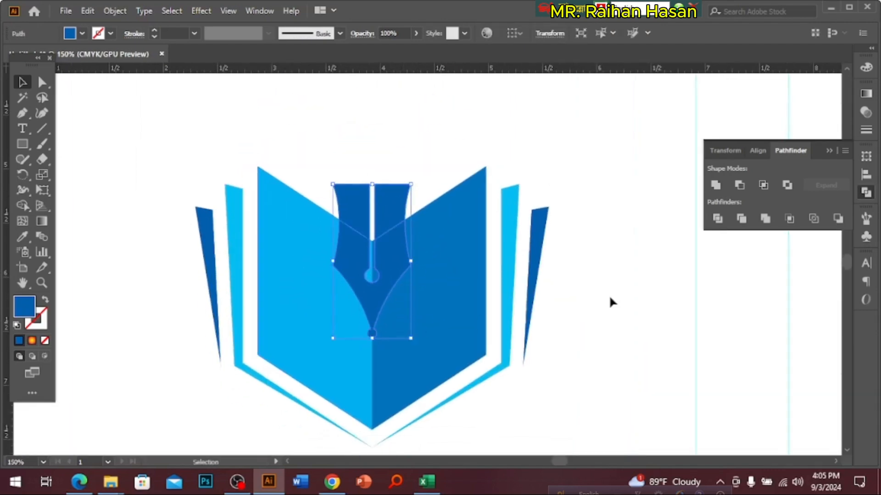
# Step: Try to cut the nib out of the selected book artwork with Shape Builder
pyautogui.moveTo(627, 188); pyautogui.dragTo(167, 398)
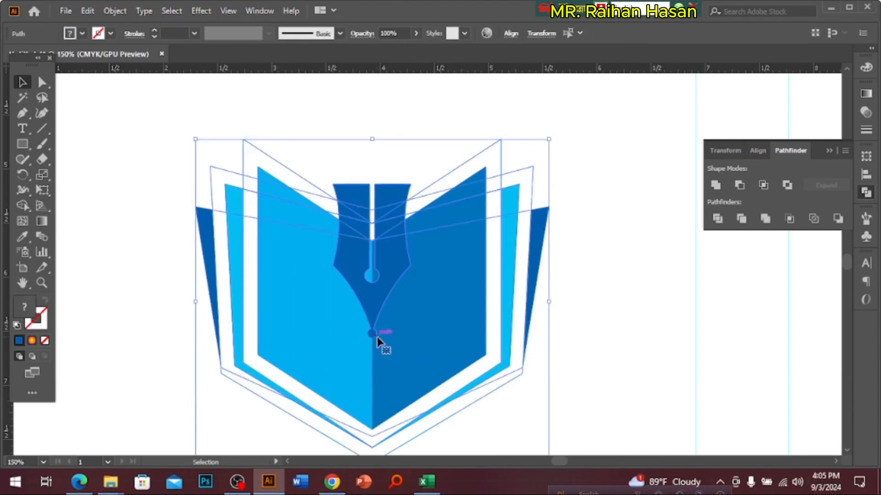
pyautogui.scroll(1, 372, 289)
pyautogui.moveTo(411, 204); pyautogui.dragTo(401, 269)
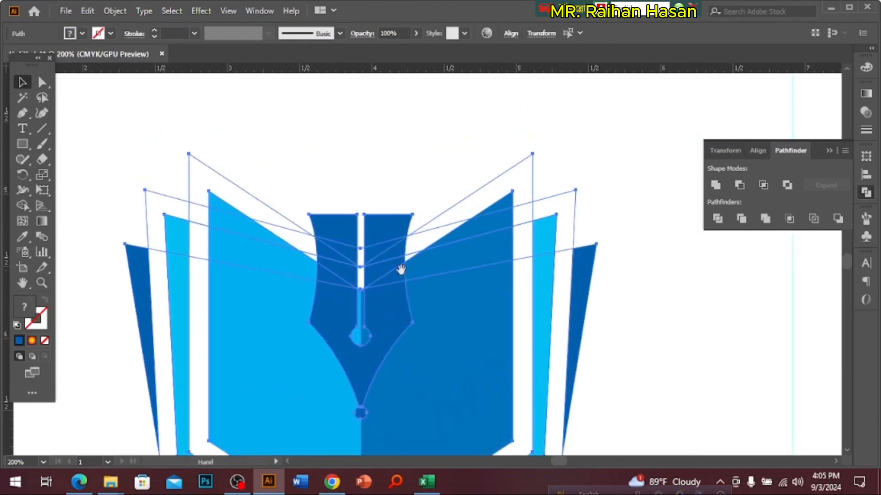
pyautogui.moveTo(115, 277); pyautogui.dragTo(94, 204)
pyautogui.click(22, 205)
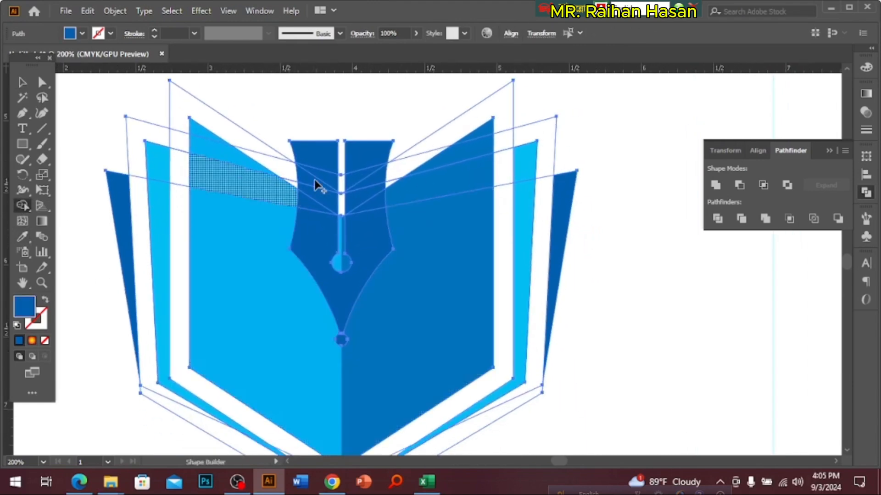
pyautogui.moveTo(314, 162); pyautogui.dragTo(314, 254)
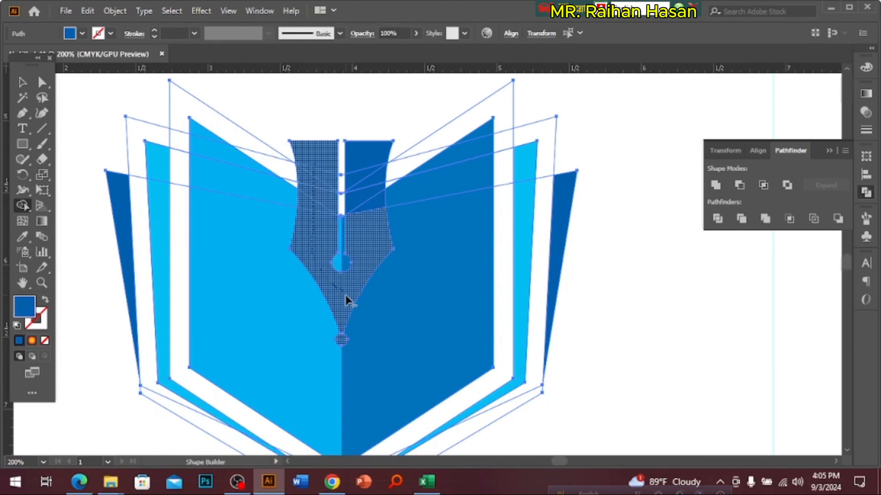
pyautogui.moveTo(347, 300)
pyautogui.mouseDown()
pyautogui.moveTo(360, 269)
pyautogui.moveTo(356, 221)
pyautogui.mouseUp()
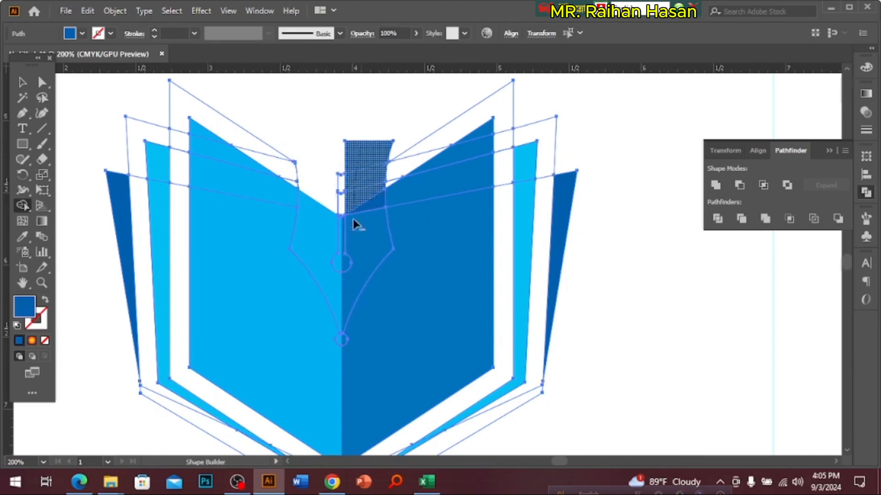
pyautogui.click(354, 218)
pyautogui.click(22, 82)
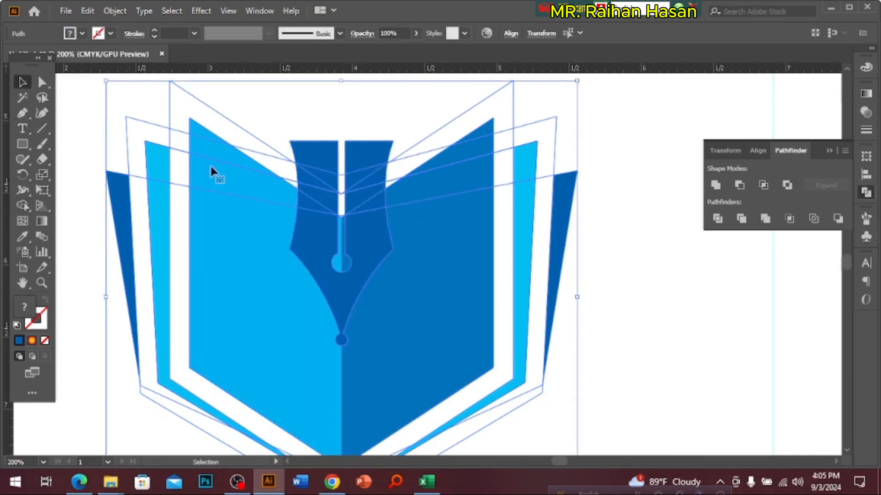
# Step: Unlock all locked objects and select the whole book together with the nib
pyautogui.click(640, 316)
pyautogui.hotkey('ctrl', 'alt', '2')
pyautogui.click(626, 208)
pyautogui.moveTo(619, 188); pyautogui.dragTo(143, 363)
# Step: Delete the nib's areas and the leftover slot pieces above the book's fold with Shape Builder, and deselect the artwork
pyautogui.click(22, 206)
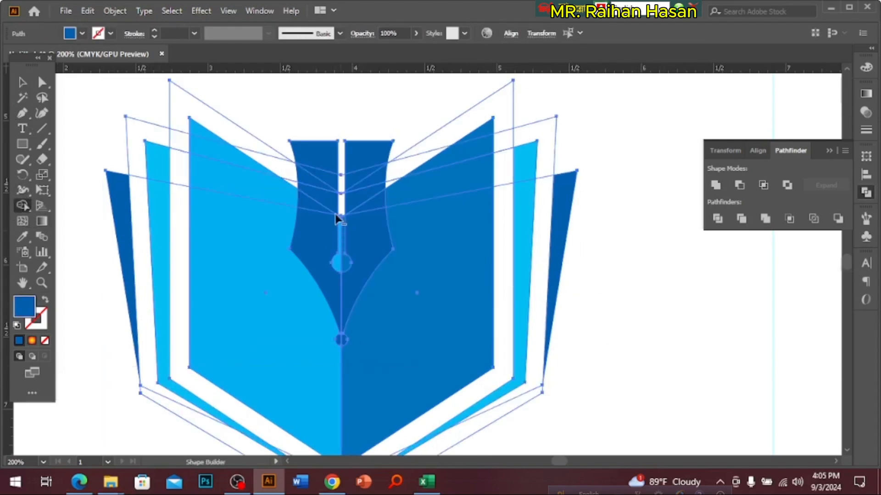
pyautogui.moveTo(320, 145); pyautogui.dragTo(318, 233)
pyautogui.moveTo(331, 280)
pyautogui.mouseDown()
pyautogui.moveTo(356, 282)
pyautogui.moveTo(363, 190)
pyautogui.moveTo(351, 186)
pyautogui.mouseUp()
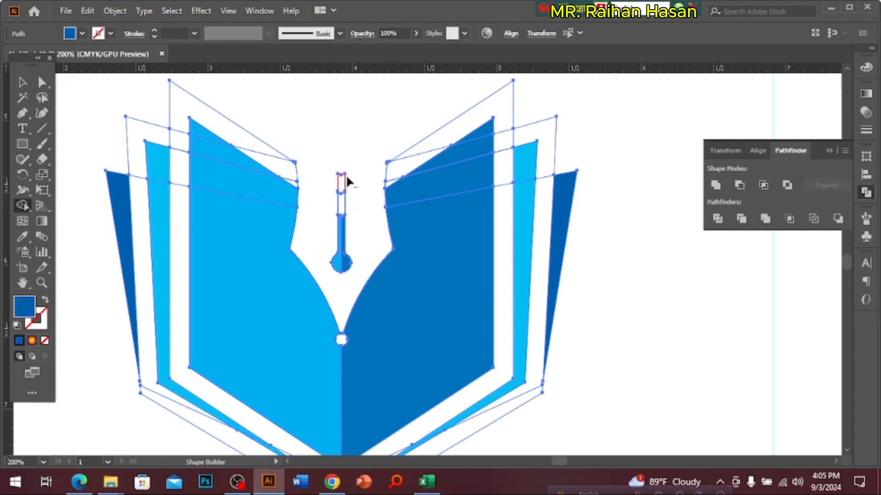
pyautogui.keyDown('alt'); pyautogui.click(340, 202); pyautogui.keyUp('alt')
pyautogui.click(22, 82)
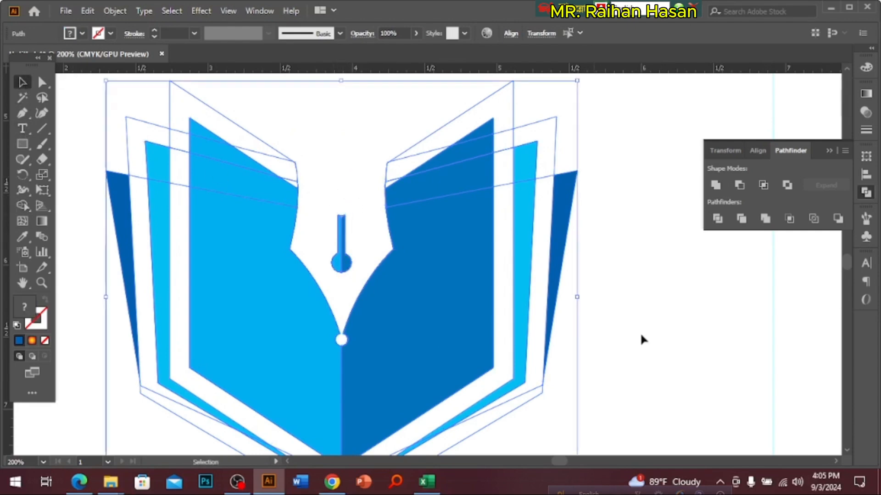
pyautogui.click(640, 332)
# Step: Compare the redrawn book-and-nib mark with the reference company logo
pyautogui.keyDown('ctrl'); pyautogui.keyDown('alt'); pyautogui.click(388, 258); pyautogui.keyUp('alt'); pyautogui.keyUp('ctrl')
pyautogui.keyDown('ctrl'); pyautogui.keyDown('alt'); pyautogui.click(388, 259); pyautogui.keyUp('alt'); pyautogui.keyUp('ctrl')
pyautogui.keyDown('ctrl'); pyautogui.keyDown('alt'); pyautogui.click(388, 259); pyautogui.keyUp('alt'); pyautogui.keyUp('ctrl')
pyautogui.moveTo(442, 262); pyautogui.dragTo(377, 385)
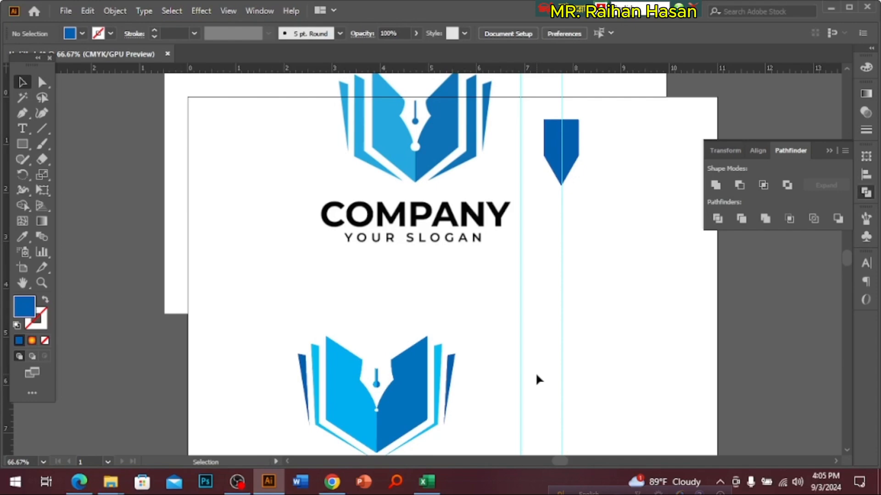
pyautogui.click(419, 394)
pyautogui.moveTo(418, 393); pyautogui.dragTo(396, 286)
pyautogui.click(471, 348)
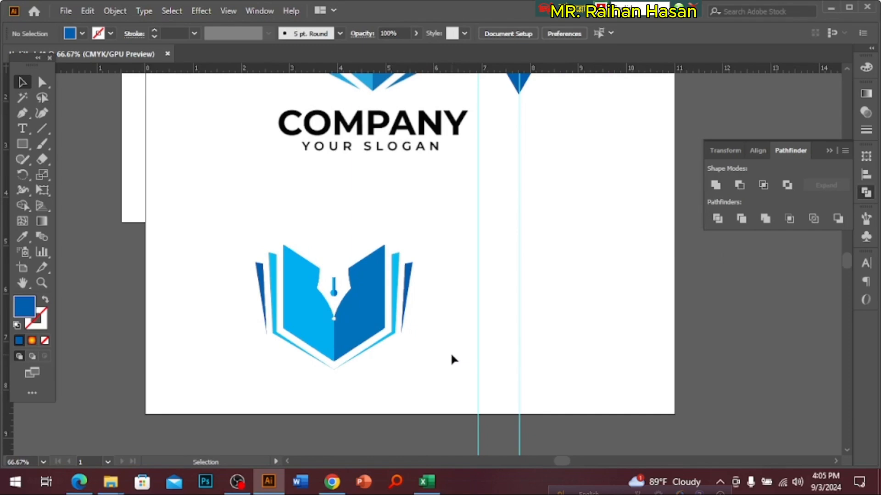
pyautogui.moveTo(417, 307); pyautogui.dragTo(390, 371)
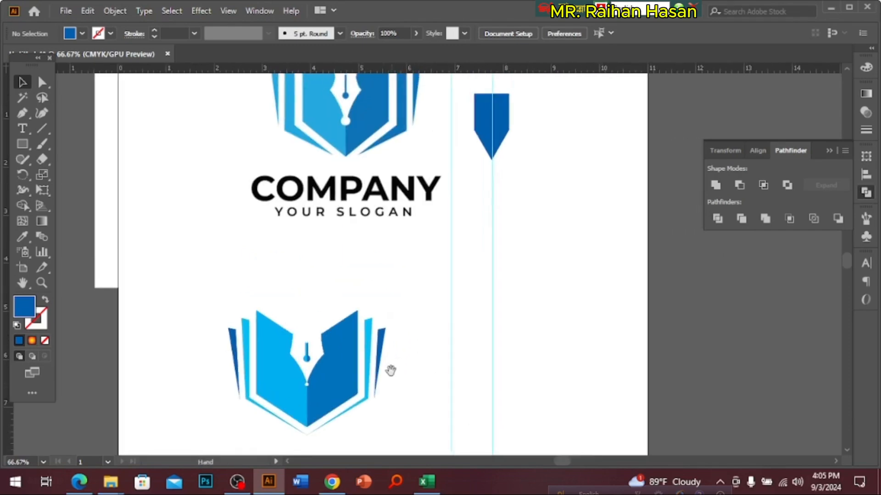
pyautogui.keyDown('ctrl'); pyautogui.keyDown('alt'); pyautogui.click(406, 285); pyautogui.keyUp('alt'); pyautogui.keyUp('ctrl')
pyautogui.keyDown('ctrl'); pyautogui.keyDown('alt'); pyautogui.click(406, 285); pyautogui.keyUp('alt'); pyautogui.keyUp('ctrl')
pyautogui.moveTo(373, 335); pyautogui.dragTo(315, 364)
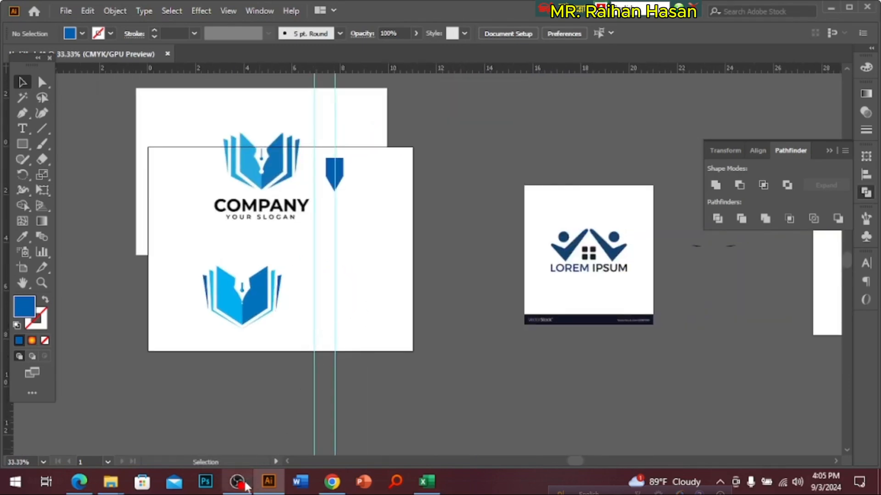